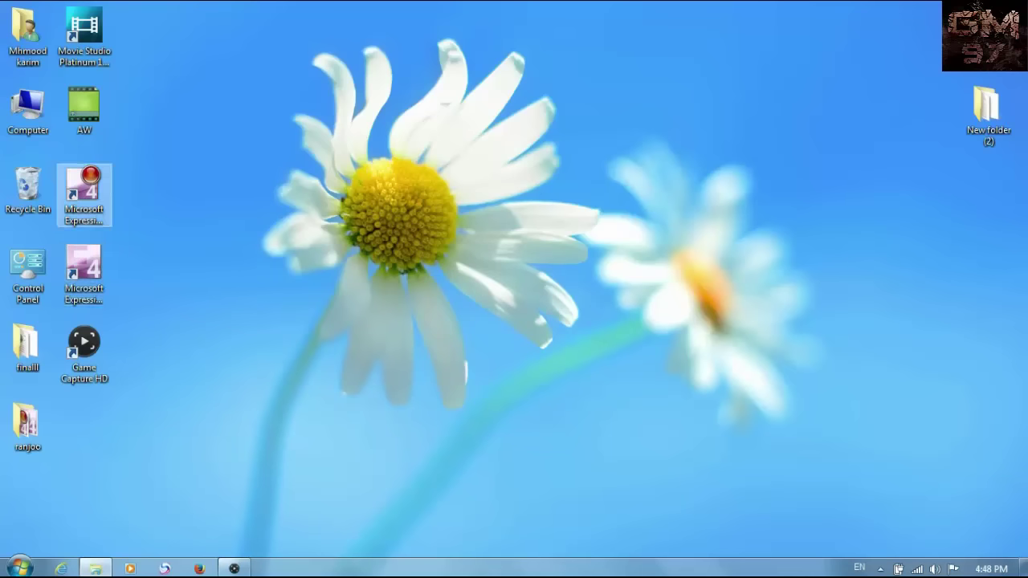
{"action": "left_click", "coordinate": [84, 186]}
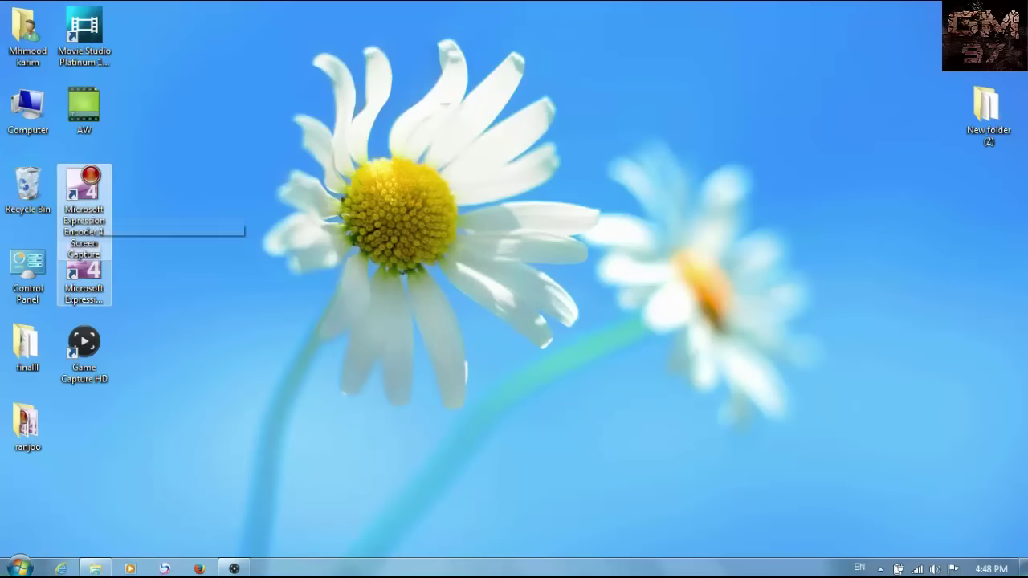
{"action": "left_click", "coordinate": [83, 269]}
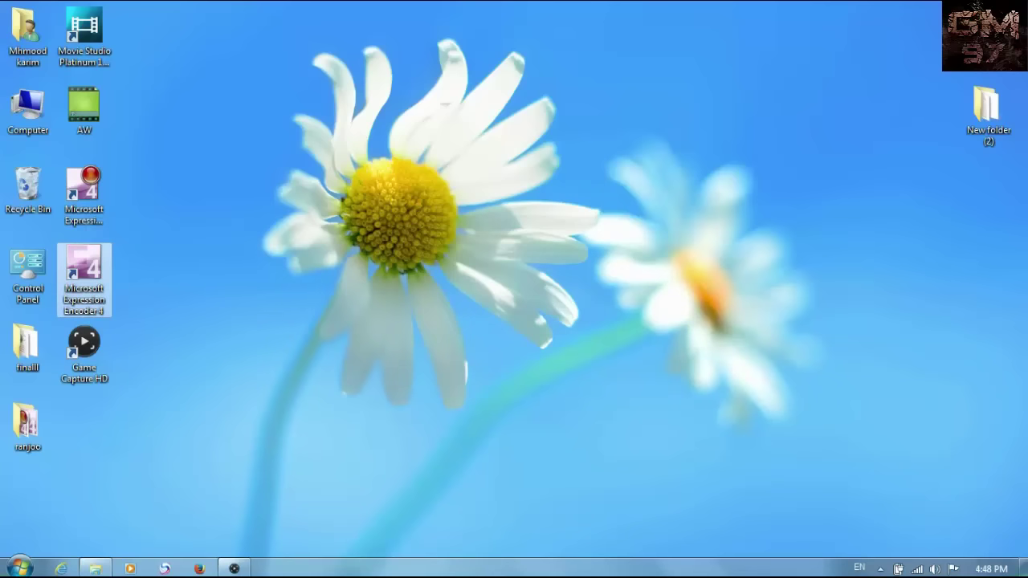
{"action": "left_click_drag", "start_coordinate": [209, 16], "coordinate": [127, 360]}
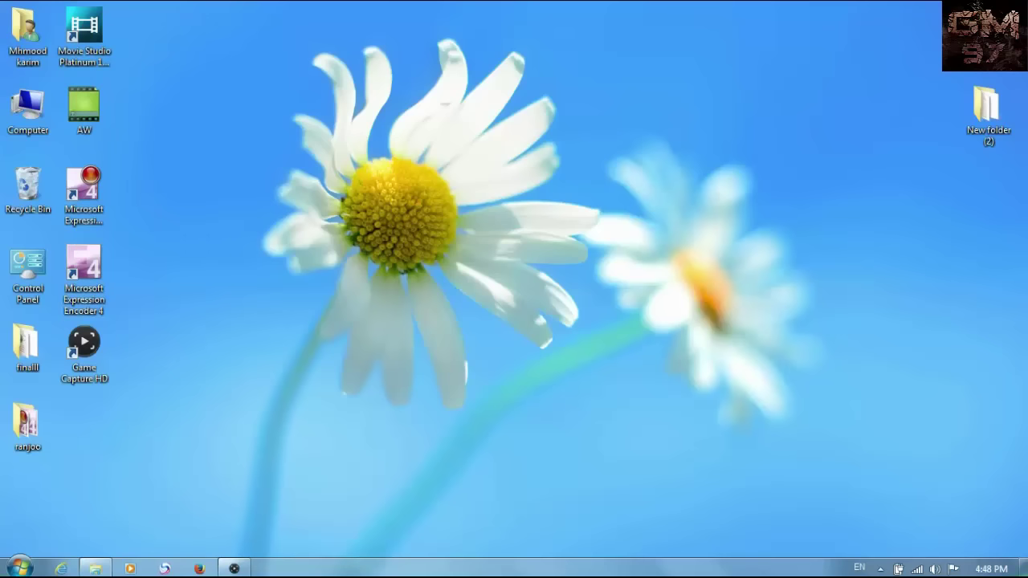
{"action": "left_click_drag", "start_coordinate": [191, 5], "coordinate": [80, 366]}
- Bring up the running Game Capture HD window and maximize it
{"action": "mouse_move", "coordinate": [233, 568]}
{"action": "left_click", "coordinate": [234, 567]}
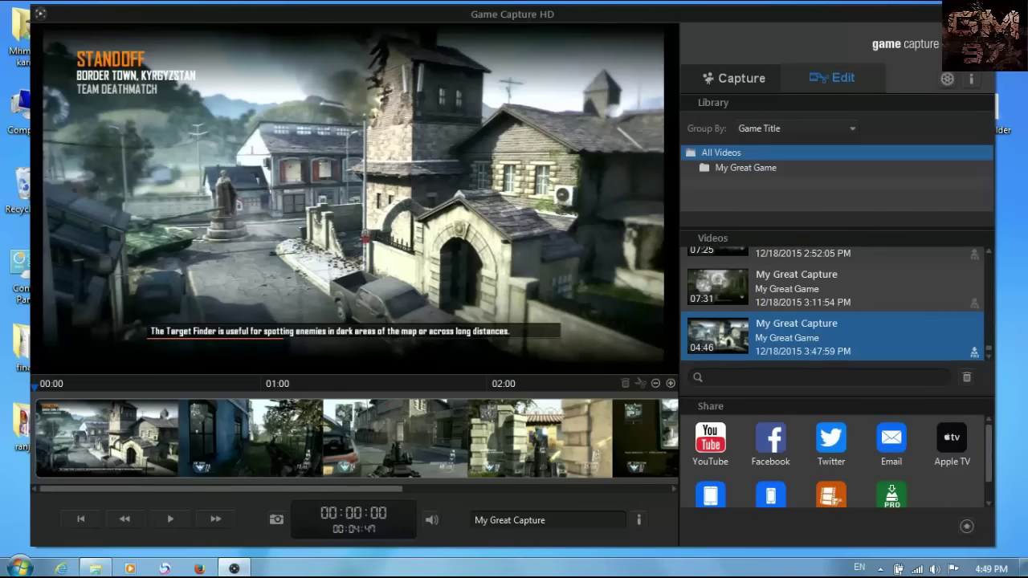
{"action": "key", "text": "super+Up"}
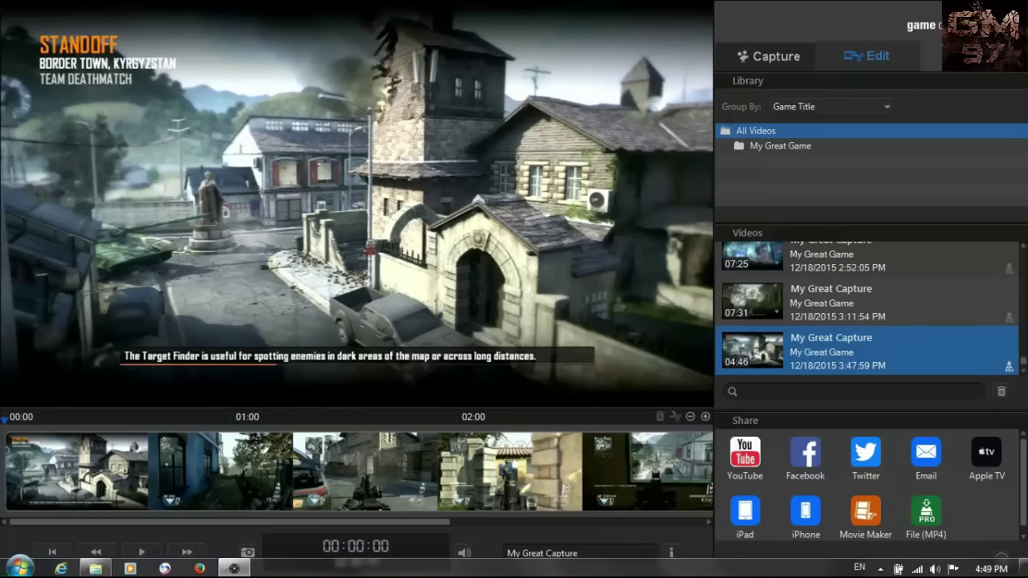
- Browse the video library and open the captures dated 10/31/2015 11:44:23 AM and 10/15/2015 7:21:06 PM
{"action": "scroll", "coordinate": [867, 309], "scroll_direction": "up", "scroll_amount": 5}
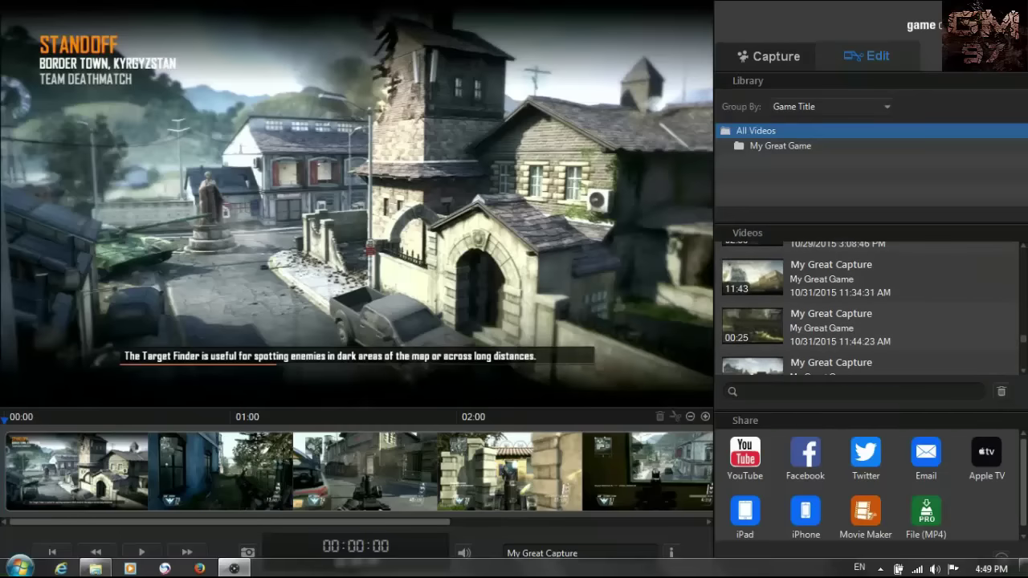
{"action": "scroll", "coordinate": [867, 308], "scroll_direction": "up", "scroll_amount": 3}
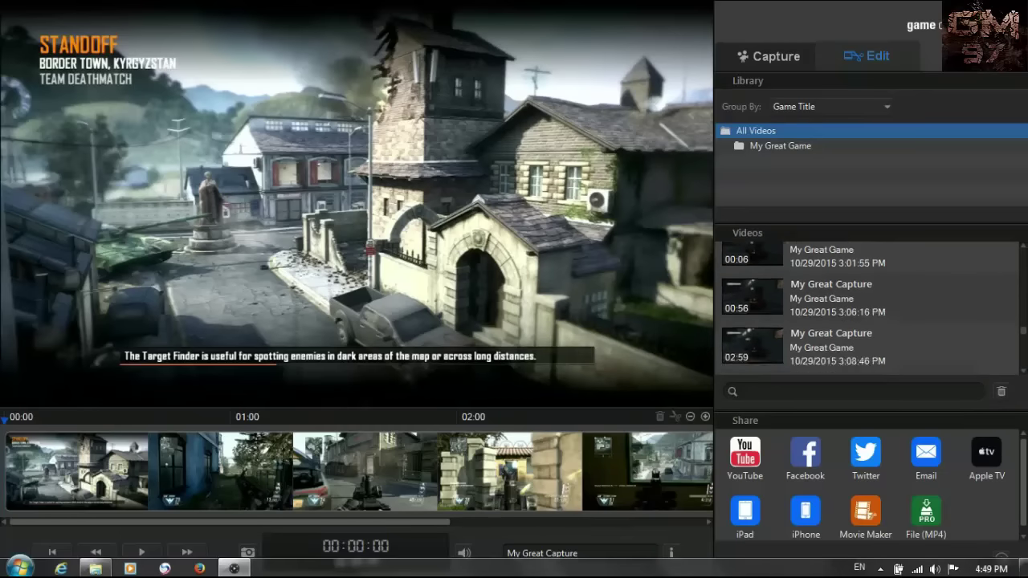
{"action": "scroll", "coordinate": [868, 308], "scroll_direction": "down", "scroll_amount": 10}
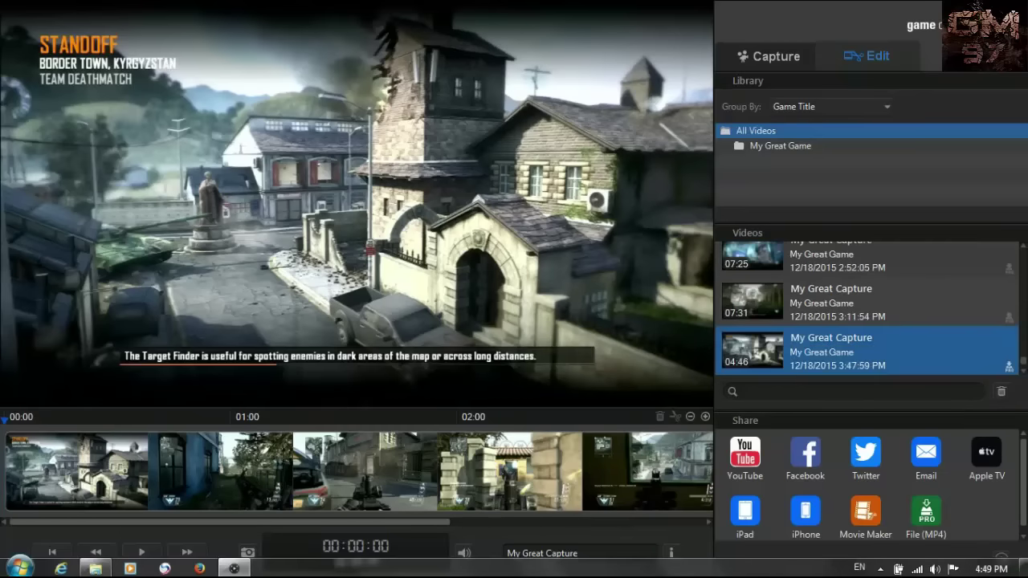
{"action": "scroll", "coordinate": [867, 308], "scroll_direction": "up", "scroll_amount": 5}
{"action": "left_click", "coordinate": [831, 295]}
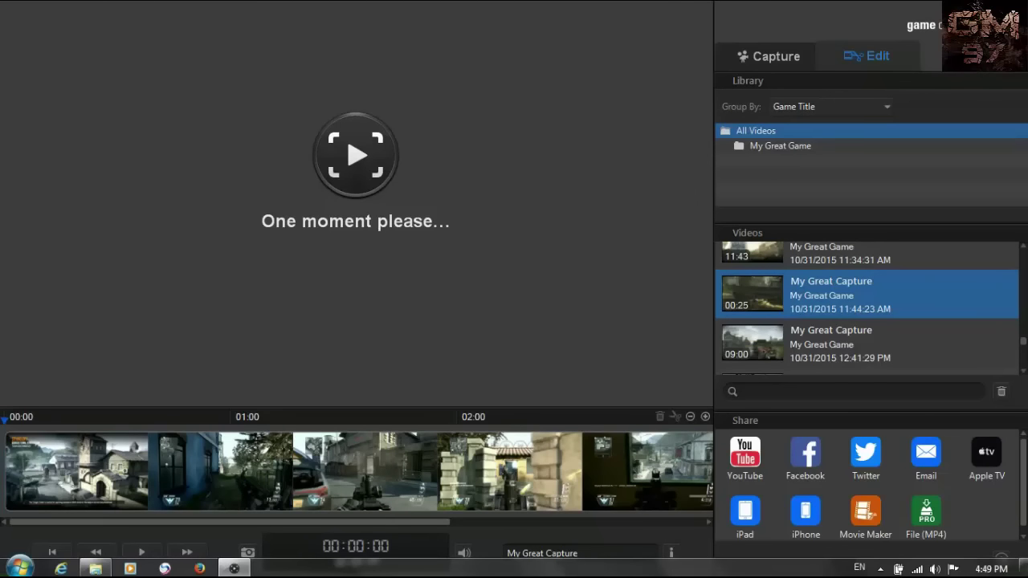
{"action": "scroll", "coordinate": [867, 309], "scroll_direction": "up", "scroll_amount": 5}
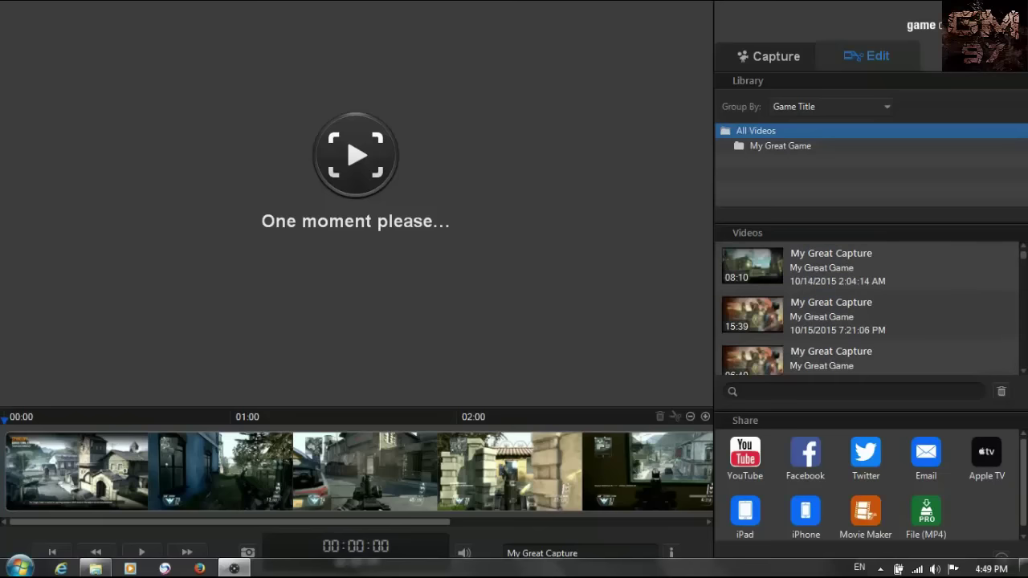
{"action": "left_click", "coordinate": [831, 313]}
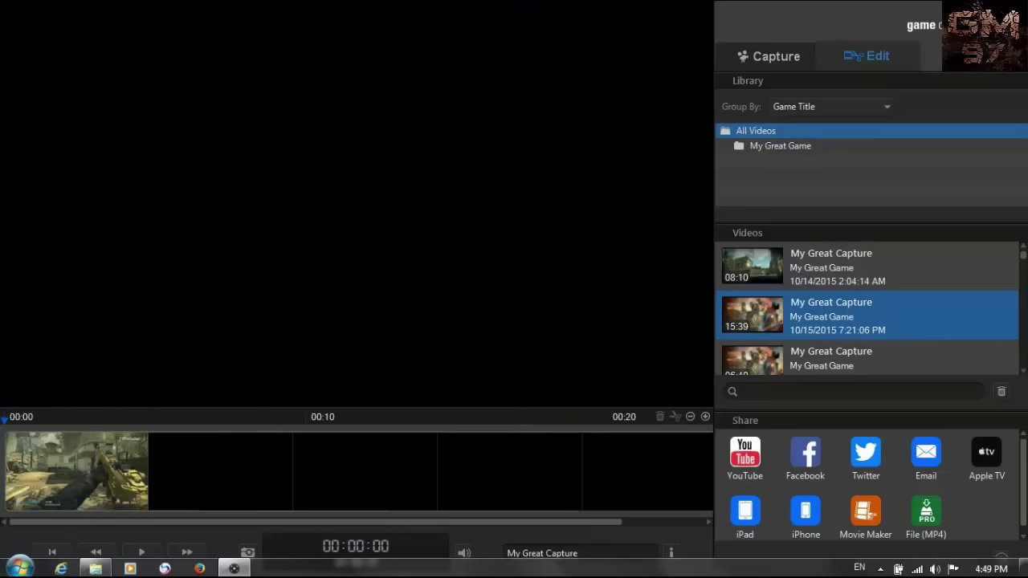
- Preview the captures dated 10/28/2015 2:17:04 AM and 12/18/2015 3:47:59 PM from the video library
{"action": "scroll", "coordinate": [867, 309], "scroll_direction": "down", "scroll_amount": 1}
{"action": "scroll", "coordinate": [867, 308], "scroll_direction": "down", "scroll_amount": 8}
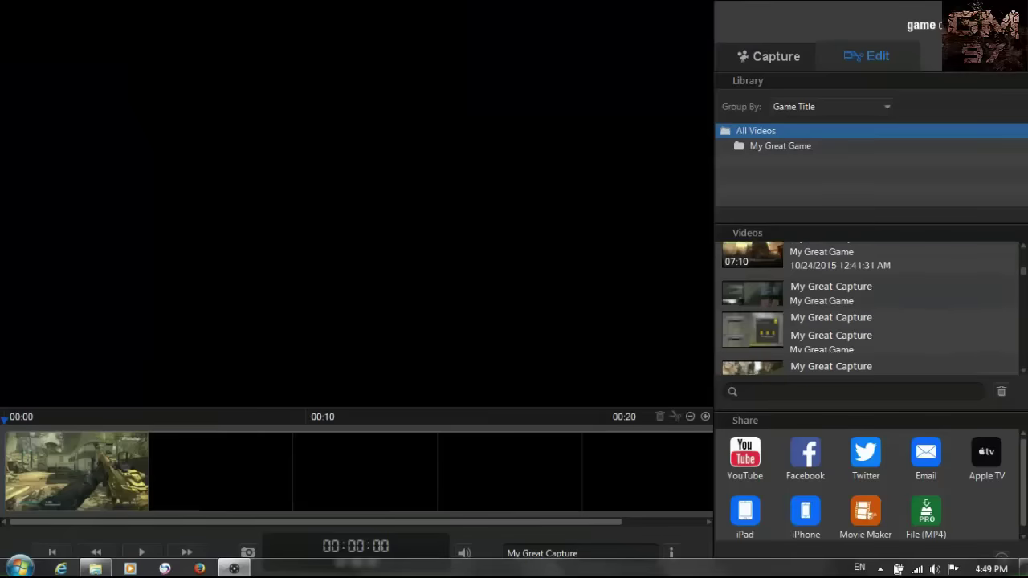
{"action": "scroll", "coordinate": [867, 309], "scroll_direction": "down", "scroll_amount": 1}
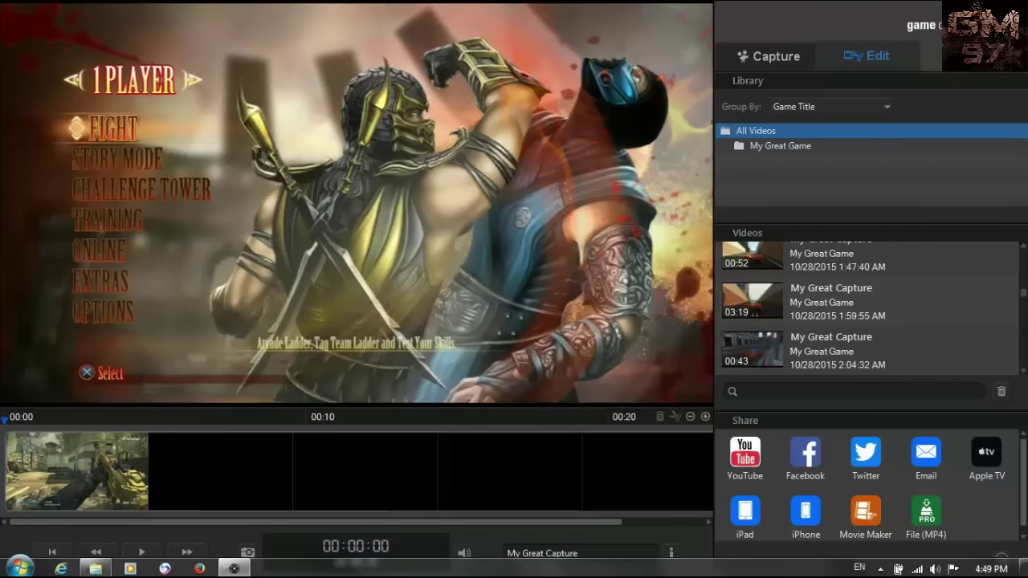
{"action": "scroll", "coordinate": [867, 309], "scroll_direction": "down", "scroll_amount": 4}
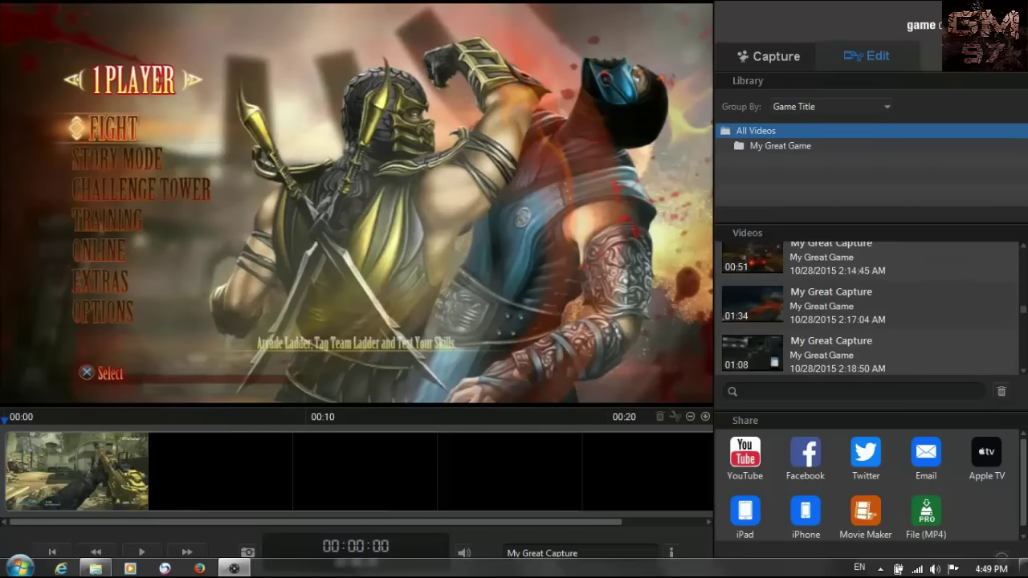
{"action": "left_click", "coordinate": [867, 308]}
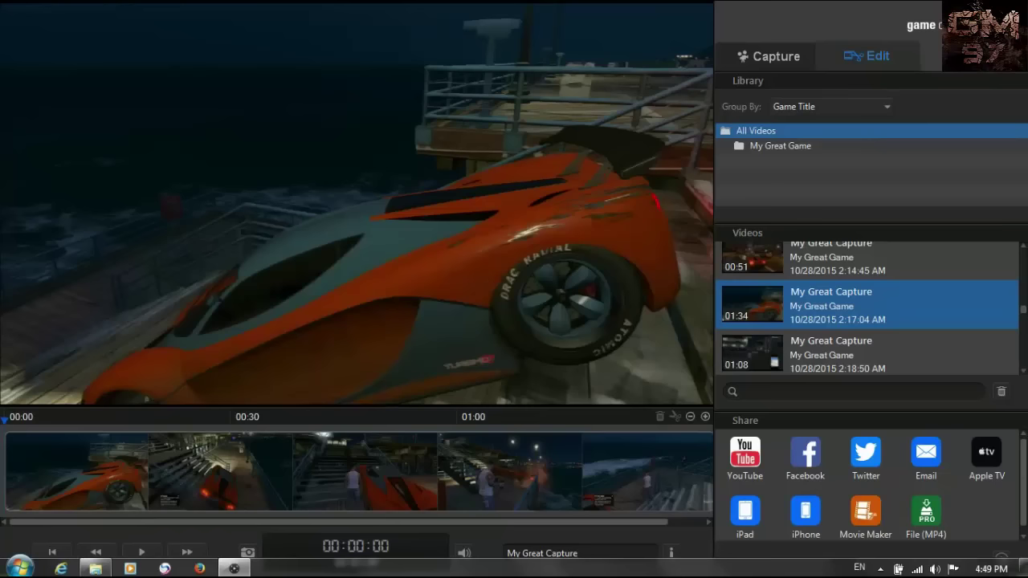
{"action": "scroll", "coordinate": [867, 310], "scroll_direction": "down", "scroll_amount": 5}
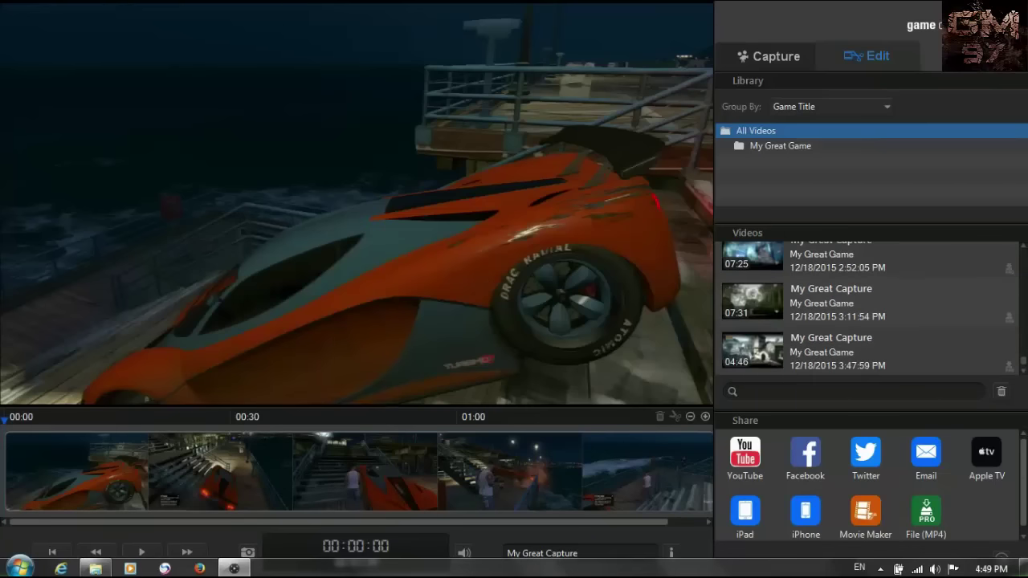
{"action": "left_click", "coordinate": [831, 351]}
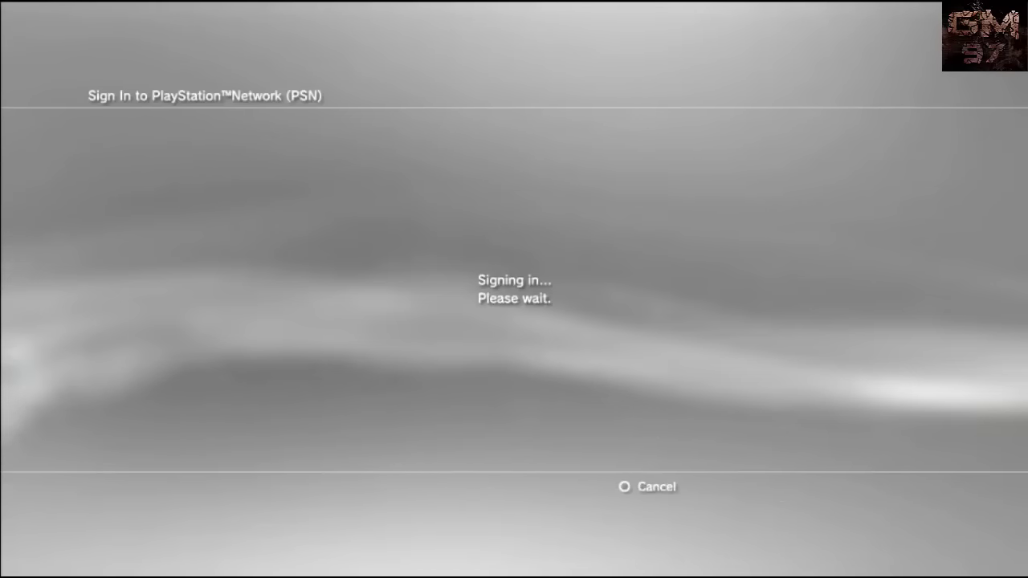
- Leave the full-screen preview, record a short clip of the console's screen, and play the clip back
{"action": "double_click", "coordinate": [665, 78]}
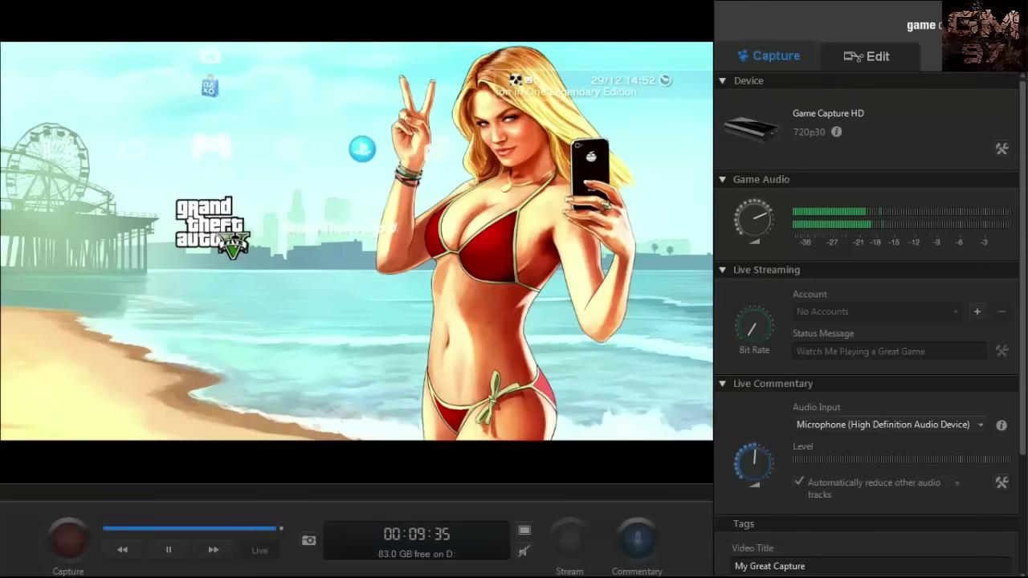
{"action": "left_click", "coordinate": [69, 540]}
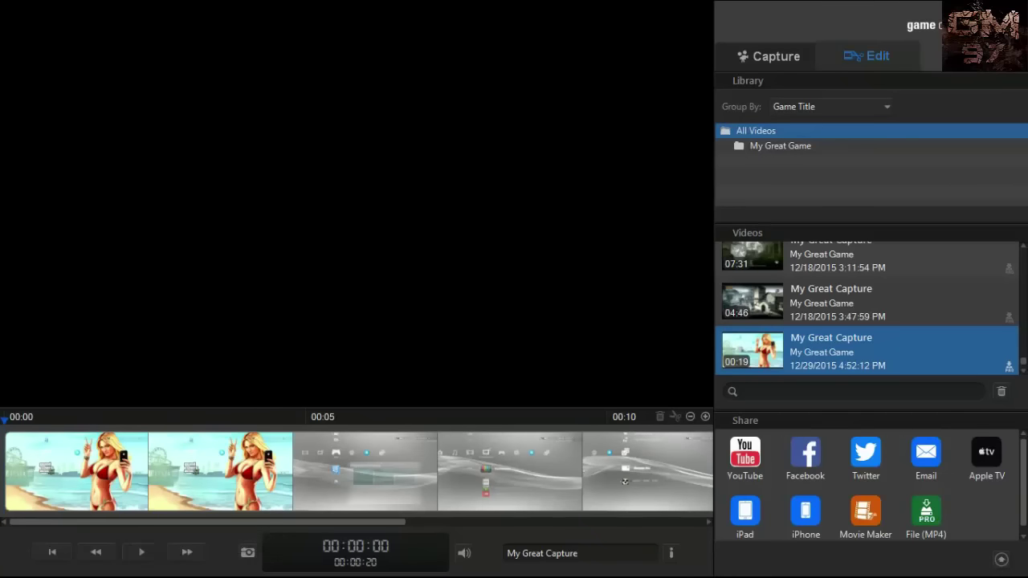
{"action": "left_click", "coordinate": [141, 551]}
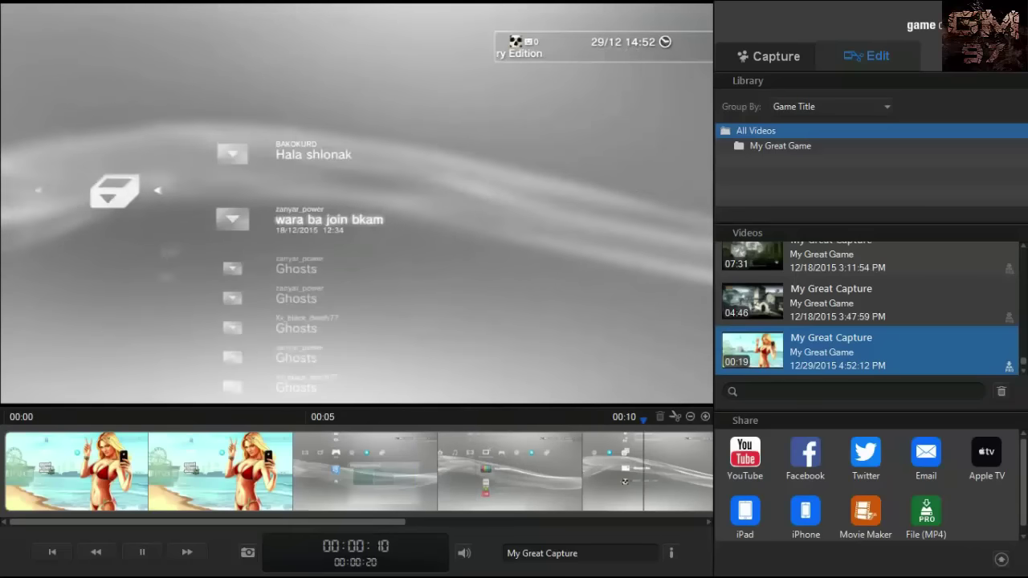
{"action": "left_click", "coordinate": [142, 552]}
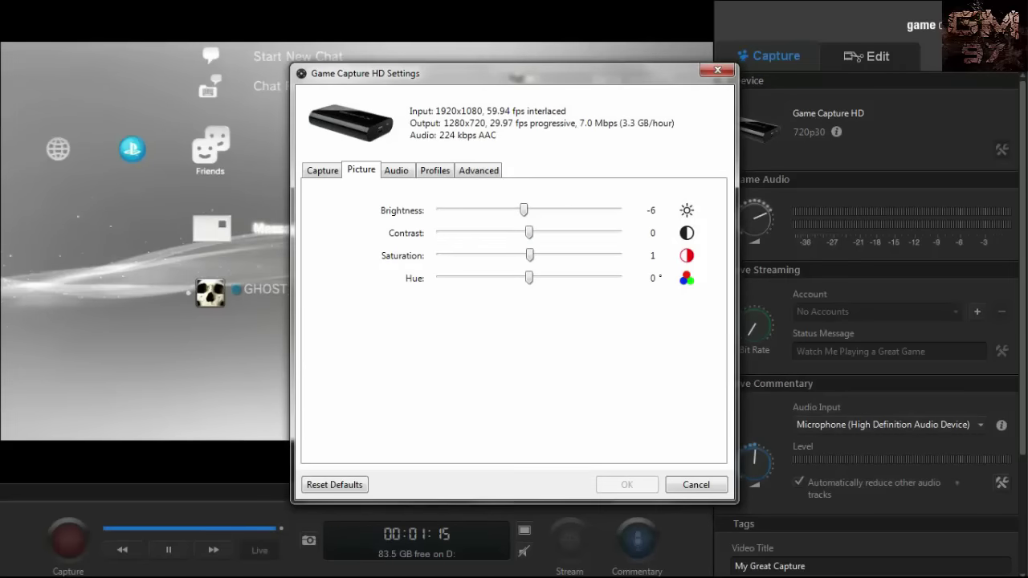
- Examine the available input devices in the capture device's settings
{"action": "key", "text": "ctrl+shift+Tab"}
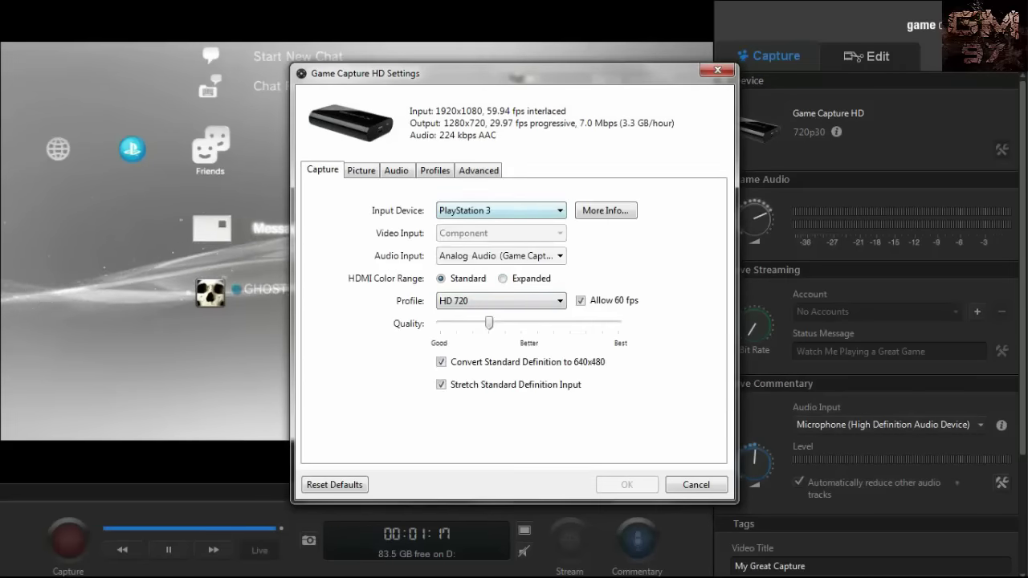
{"action": "key", "text": "alt+Down"}
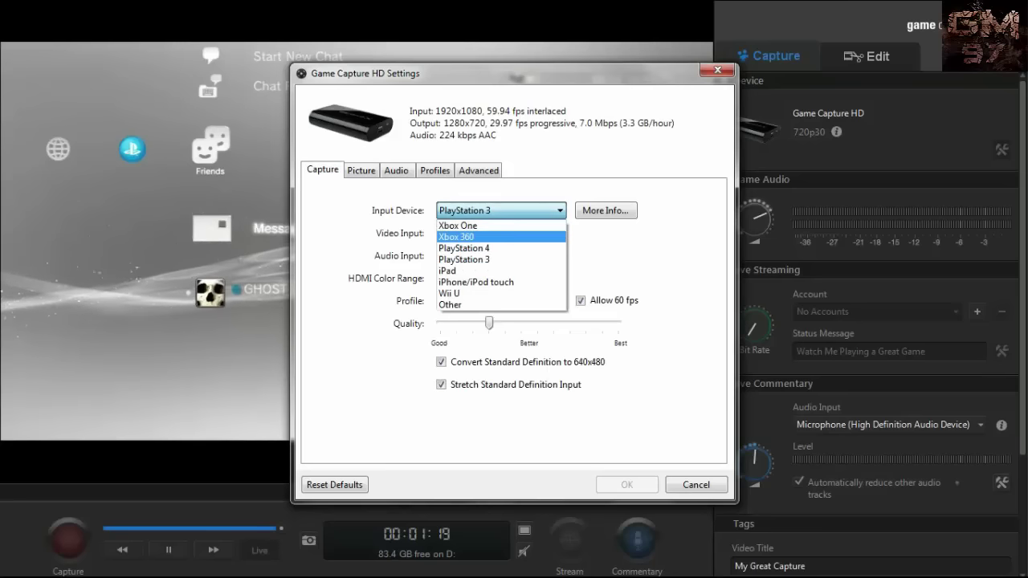
{"action": "key", "text": "Down"}
{"action": "key", "text": "Down"}
{"action": "key", "text": "Down"}
{"action": "key", "text": "Down"}
{"action": "key", "text": "Down"}
{"action": "key", "text": "Down"}
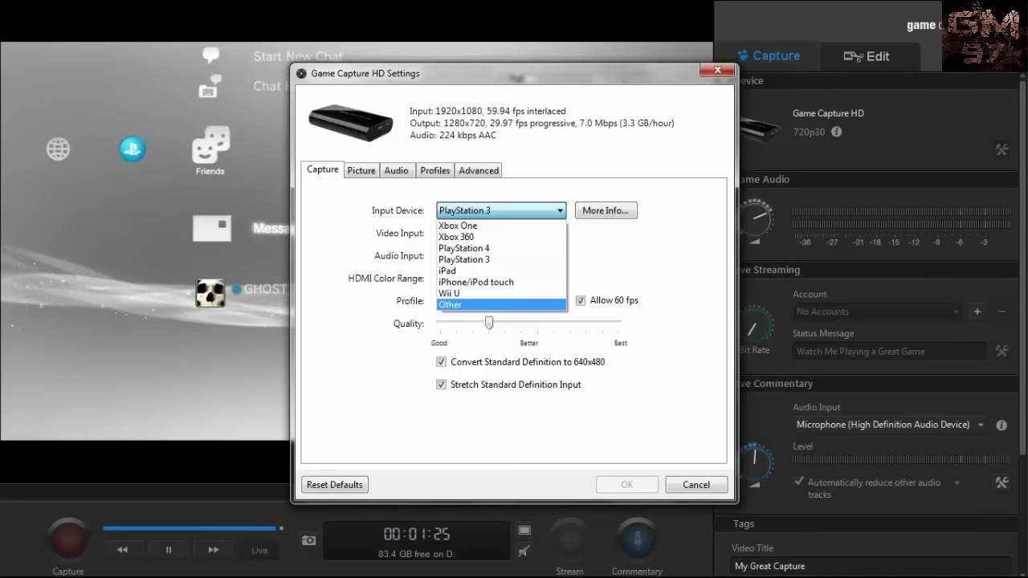
{"action": "key", "text": "Up"}
{"action": "key", "text": "Up"}
{"action": "key", "text": "Up"}
{"action": "key", "text": "Down"}
{"action": "key", "text": "Down"}
{"action": "key", "text": "Down"}
{"action": "key", "text": "Home"}
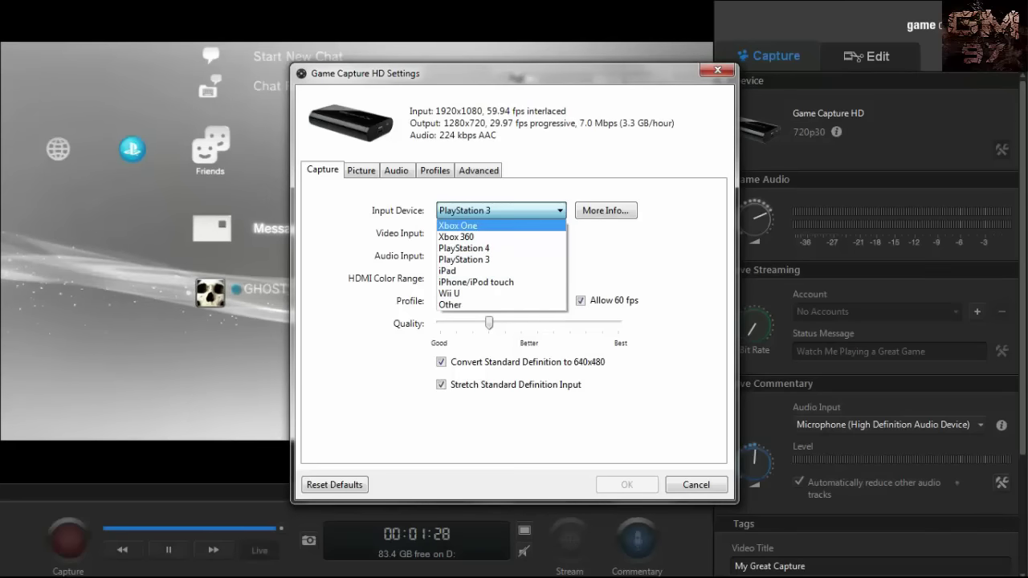
{"action": "key", "text": "Escape"}
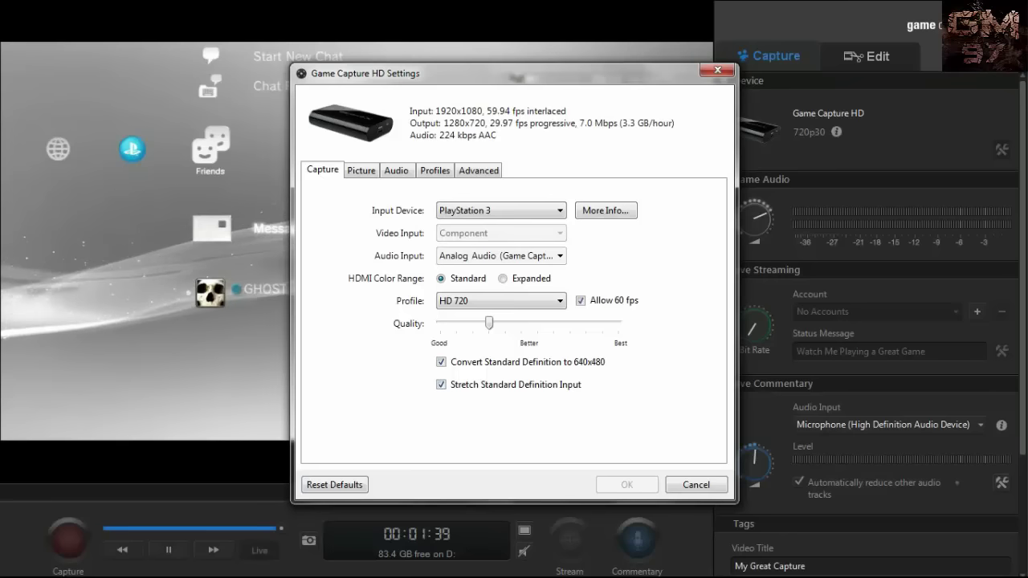
- Check the capture device's profile options and the program's capture preferences, closing both dialogs
{"action": "key", "text": "ctrl+shift+Tab"}
{"action": "key", "text": "ctrl+shift+Tab"}
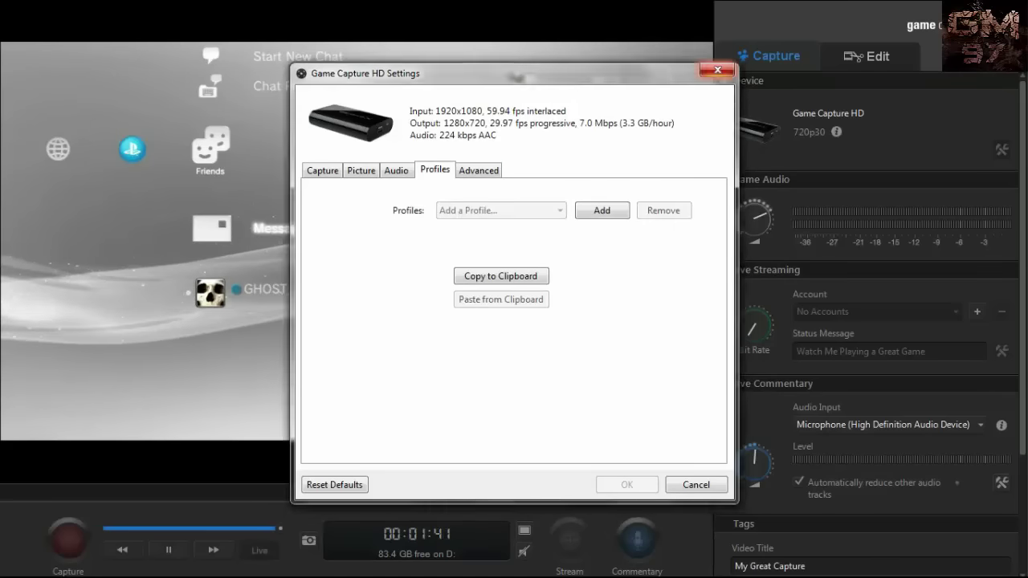
{"action": "left_click", "coordinate": [716, 70]}
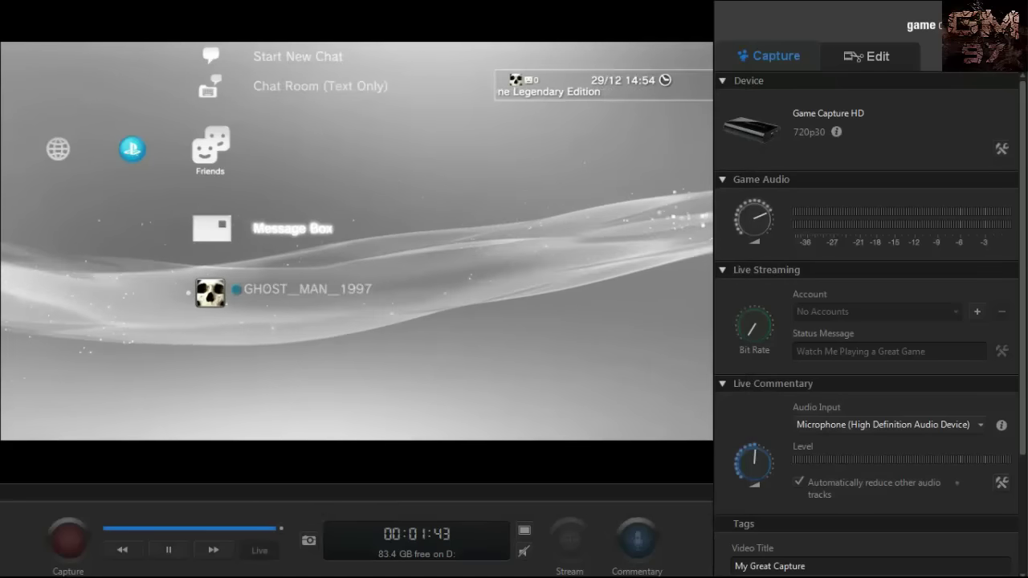
{"action": "mouse_move", "coordinate": [836, 131]}
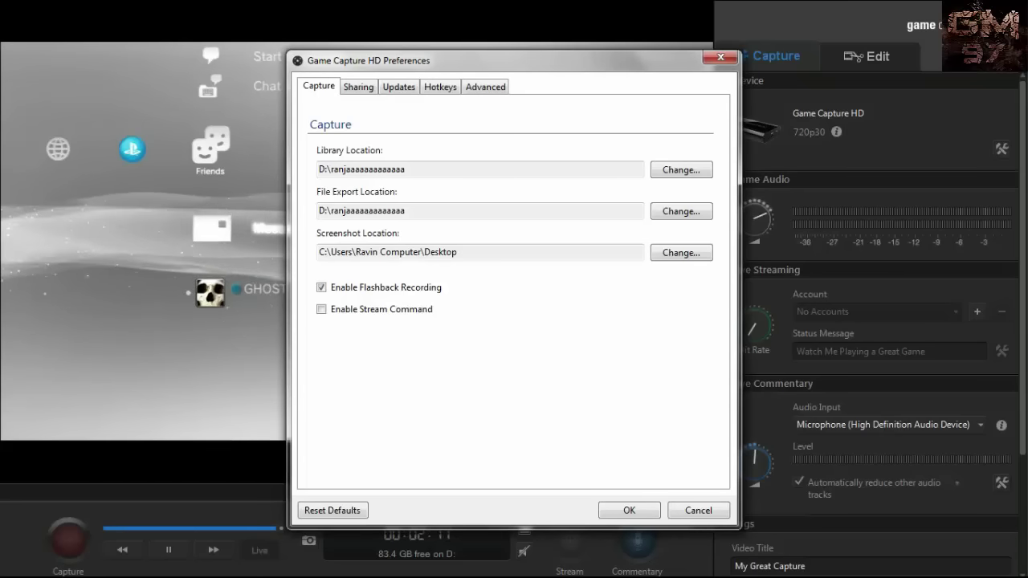
{"action": "left_click", "coordinate": [720, 57]}
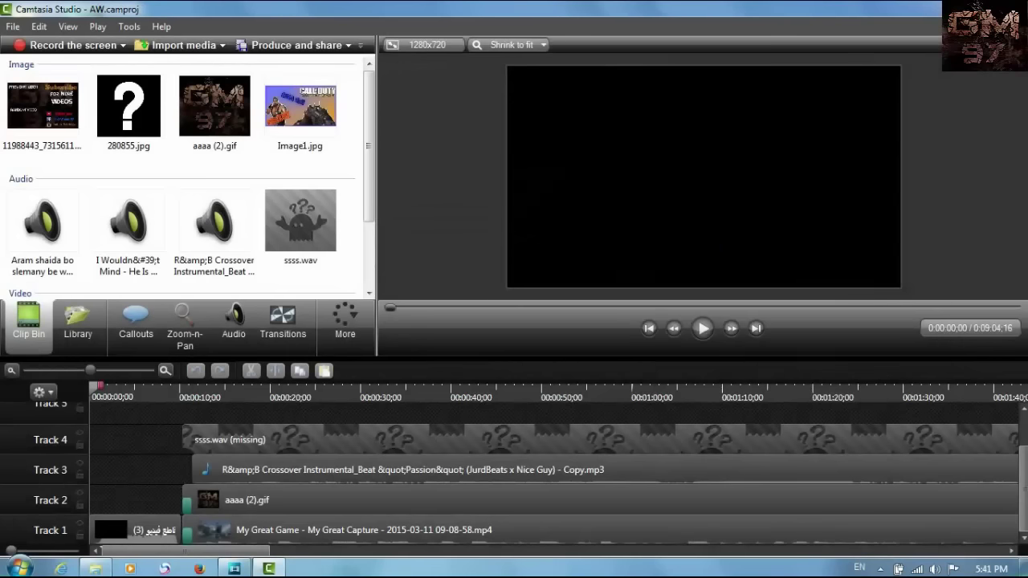
- In Camtasia Studio, start a new project, then reduce the track height and zoom the timeline out slightly
{"action": "left_click", "coordinate": [13, 27]}
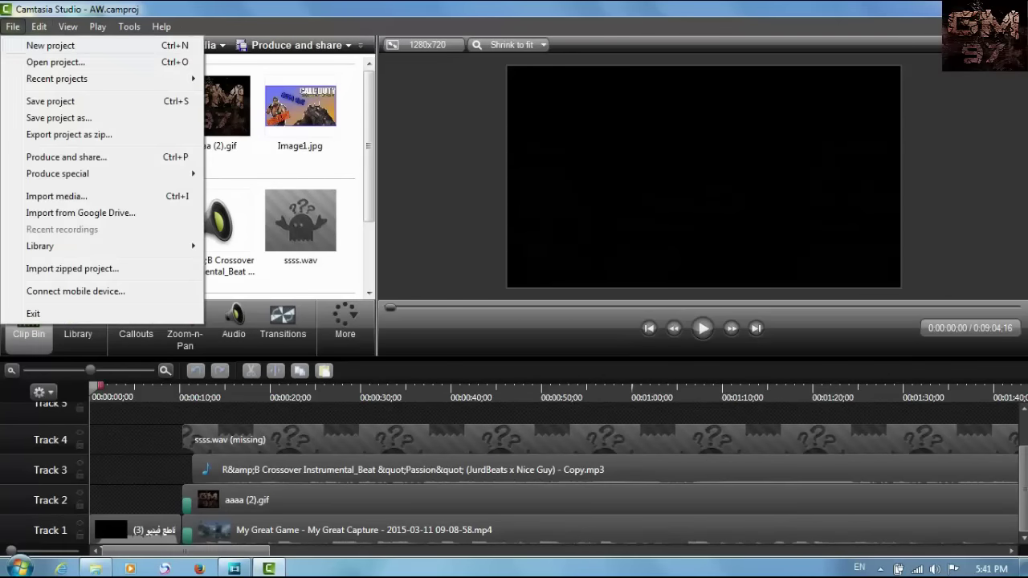
{"action": "left_click", "coordinate": [44, 47]}
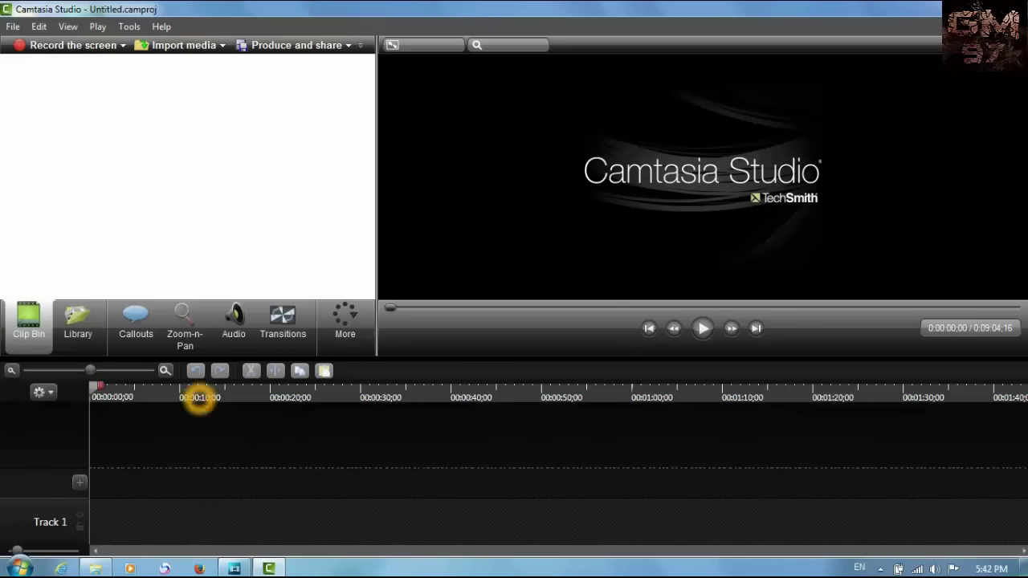
{"action": "left_click_drag", "start_coordinate": [16, 550], "coordinate": [10, 550]}
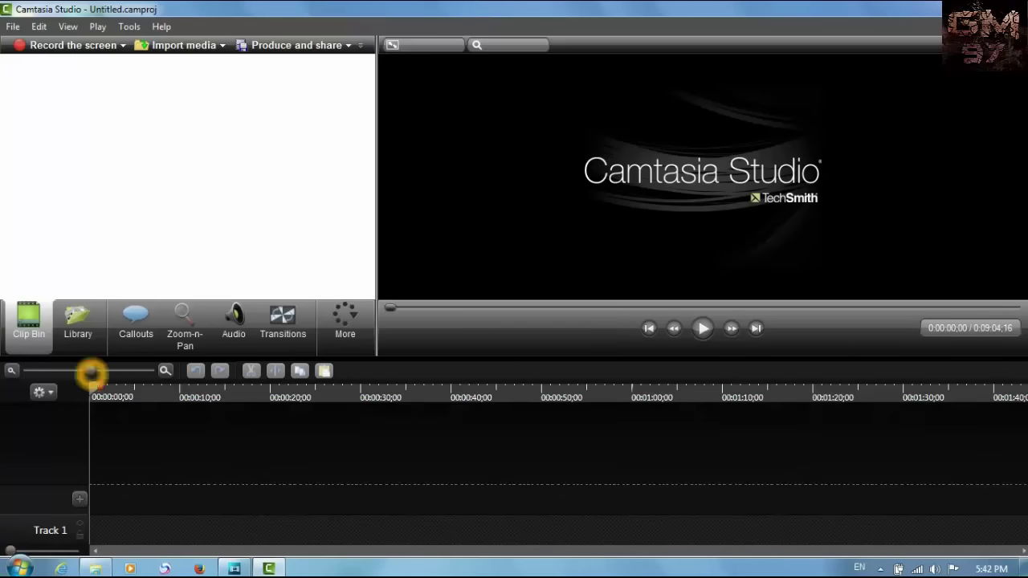
{"action": "left_click_drag", "start_coordinate": [88, 372], "coordinate": [84, 371]}
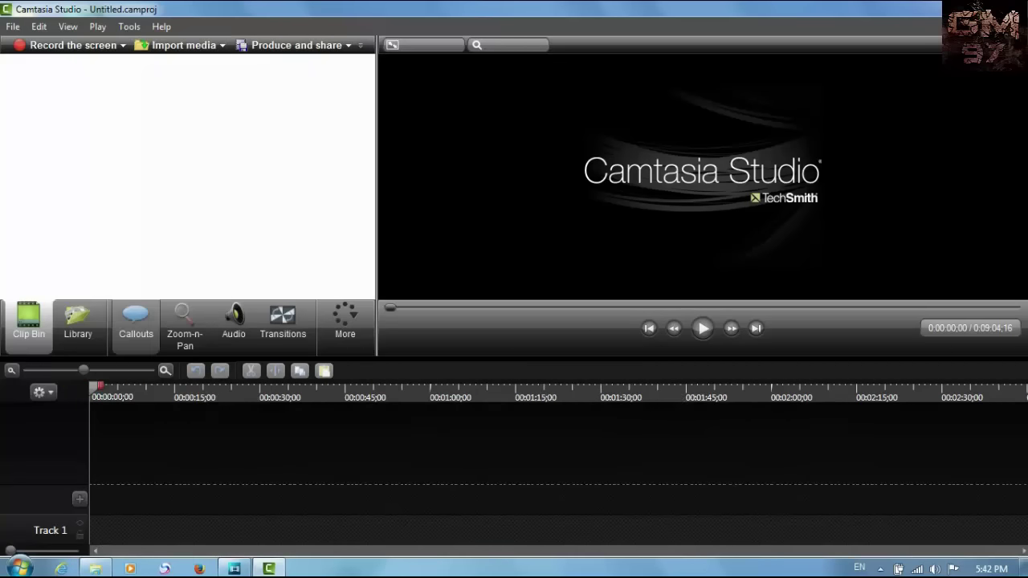
- Look through the library, the callout options and the available transitions, returning to the project's media clips
{"action": "left_click", "coordinate": [78, 332]}
{"action": "left_click", "coordinate": [134, 322]}
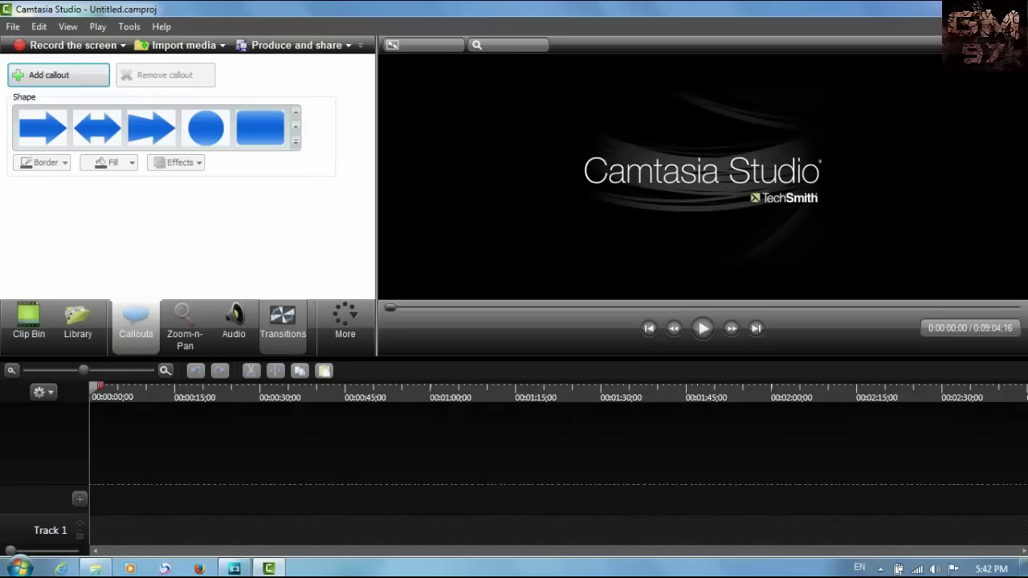
{"action": "left_click", "coordinate": [273, 330]}
{"action": "scroll", "coordinate": [185, 177], "scroll_direction": "down", "scroll_amount": 8}
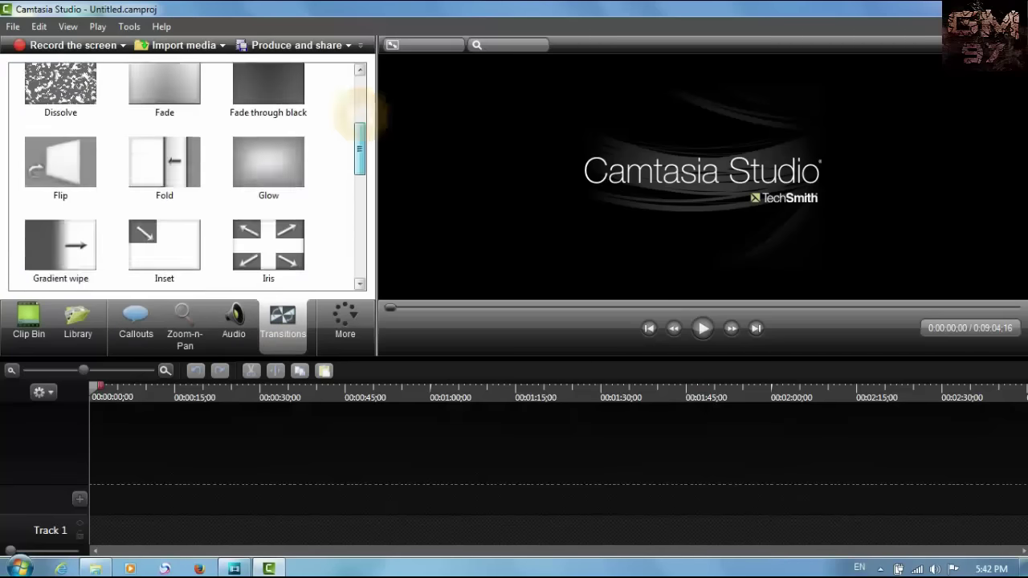
{"action": "scroll", "coordinate": [185, 177], "scroll_direction": "up", "scroll_amount": 8}
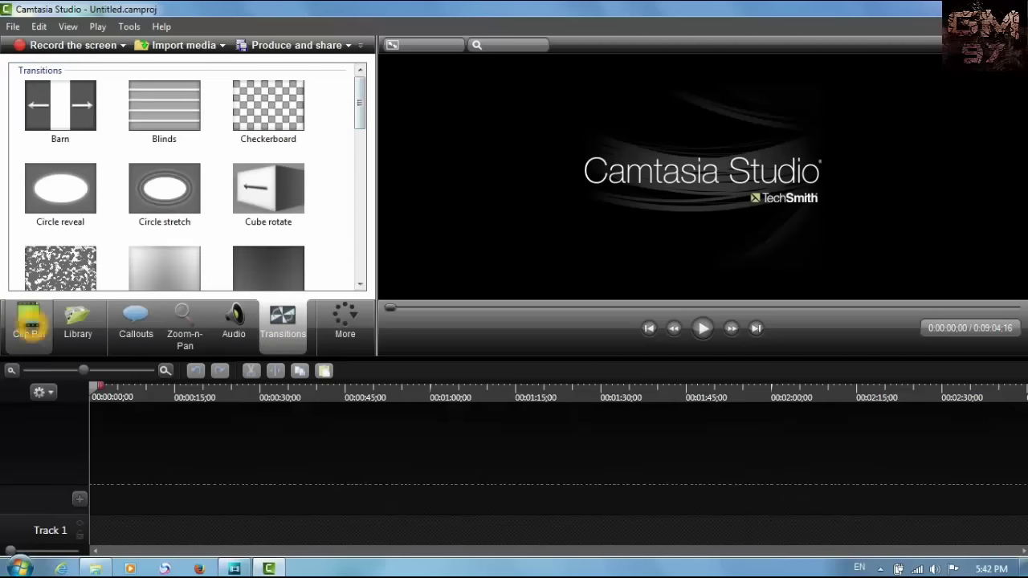
{"action": "left_click", "coordinate": [29, 321]}
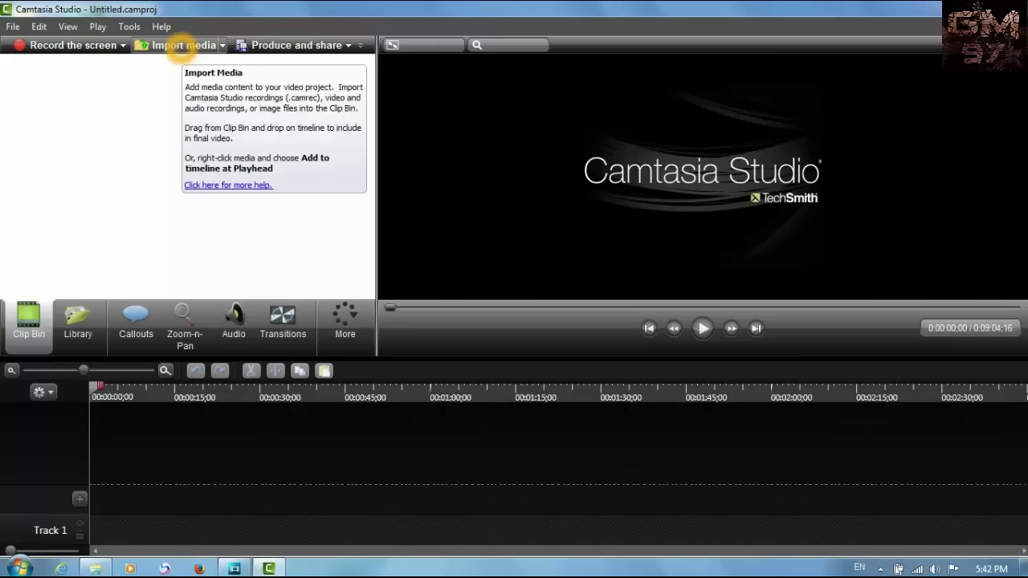
{"action": "left_click", "coordinate": [175, 47]}
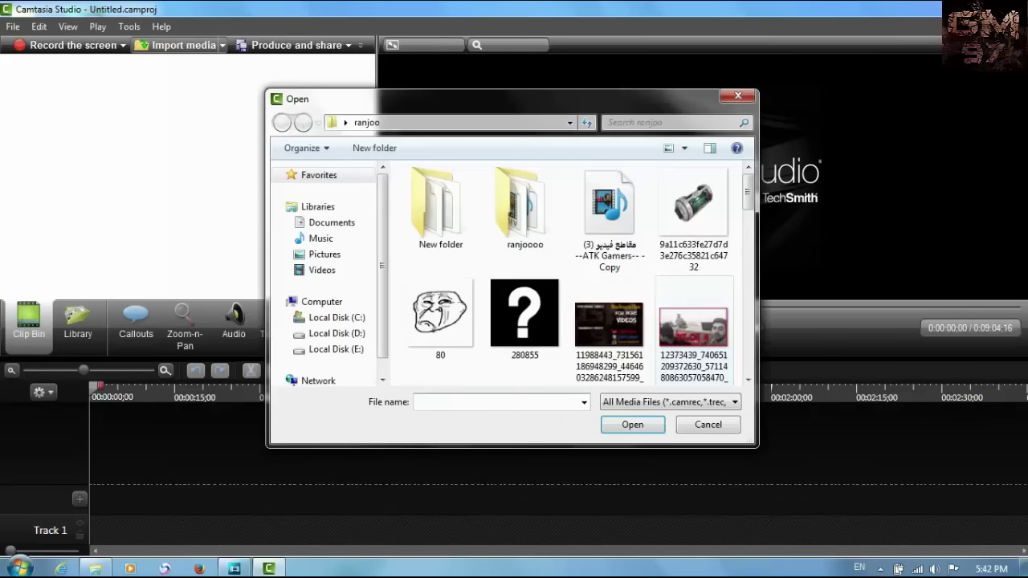
{"action": "left_click", "coordinate": [336, 334]}
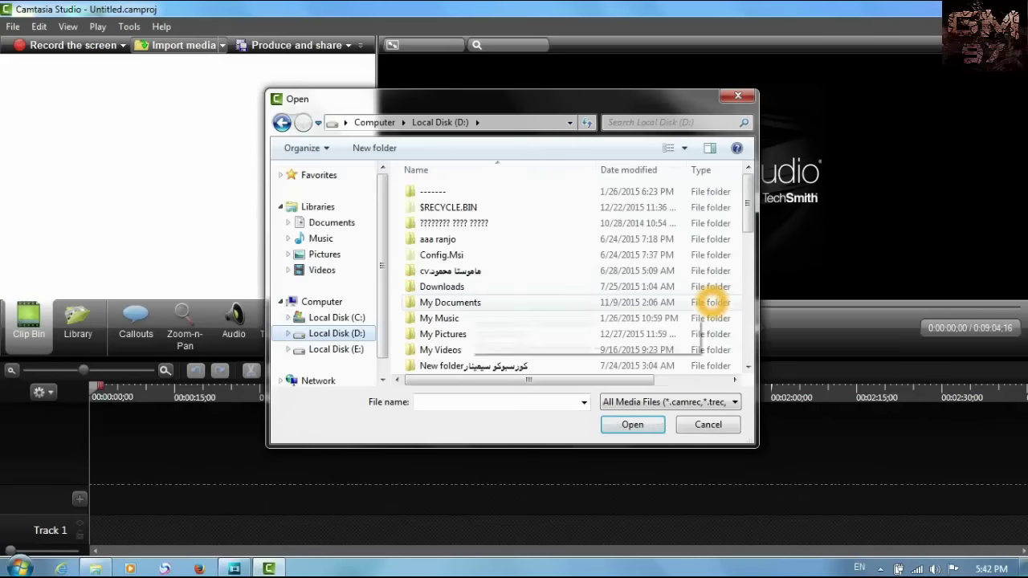
{"action": "scroll", "coordinate": [710, 301], "scroll_direction": "down", "scroll_amount": 5}
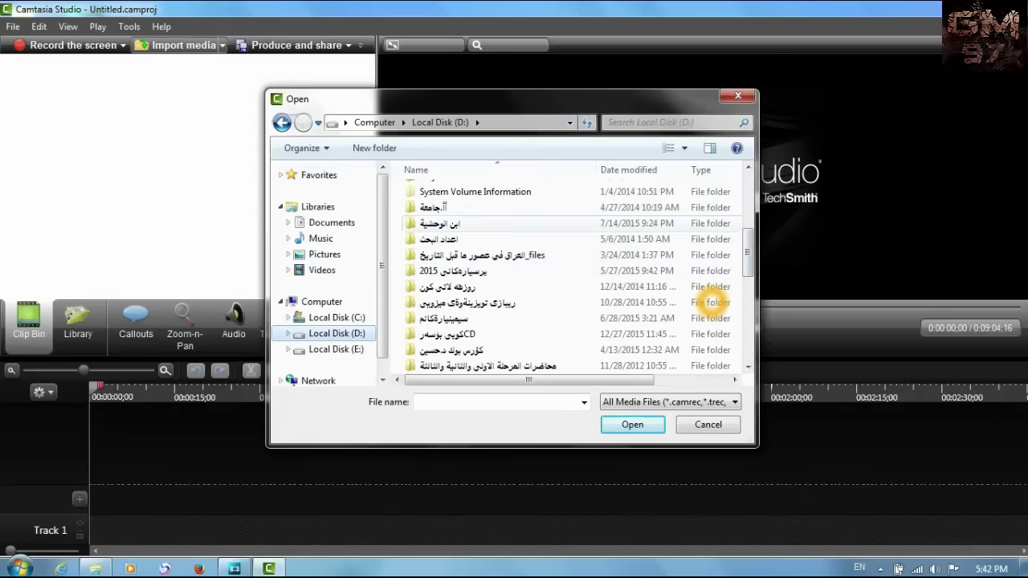
{"action": "scroll", "coordinate": [711, 301], "scroll_direction": "up", "scroll_amount": 3}
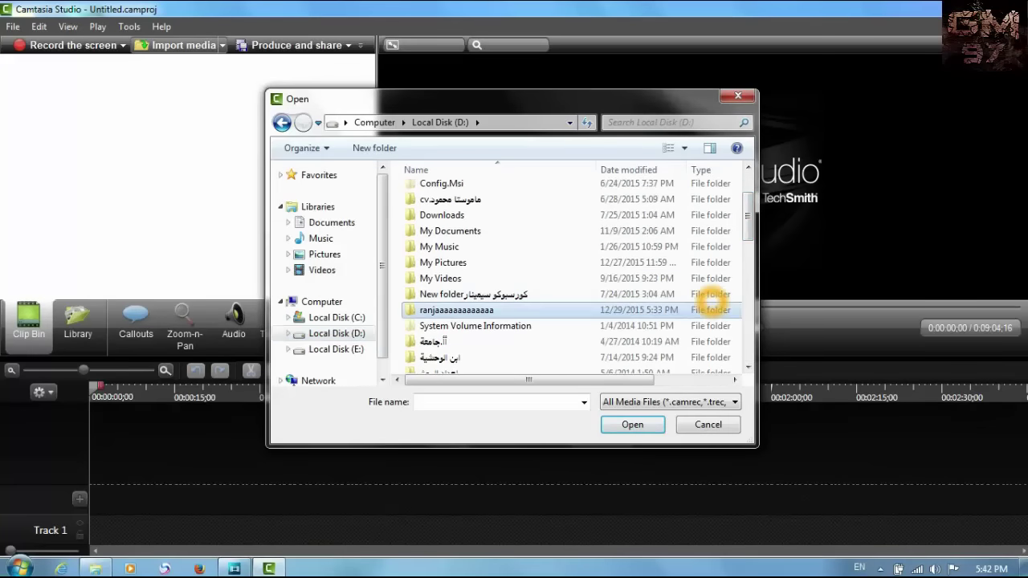
{"action": "double_click", "coordinate": [711, 304]}
{"action": "scroll", "coordinate": [710, 301], "scroll_direction": "down", "scroll_amount": 3}
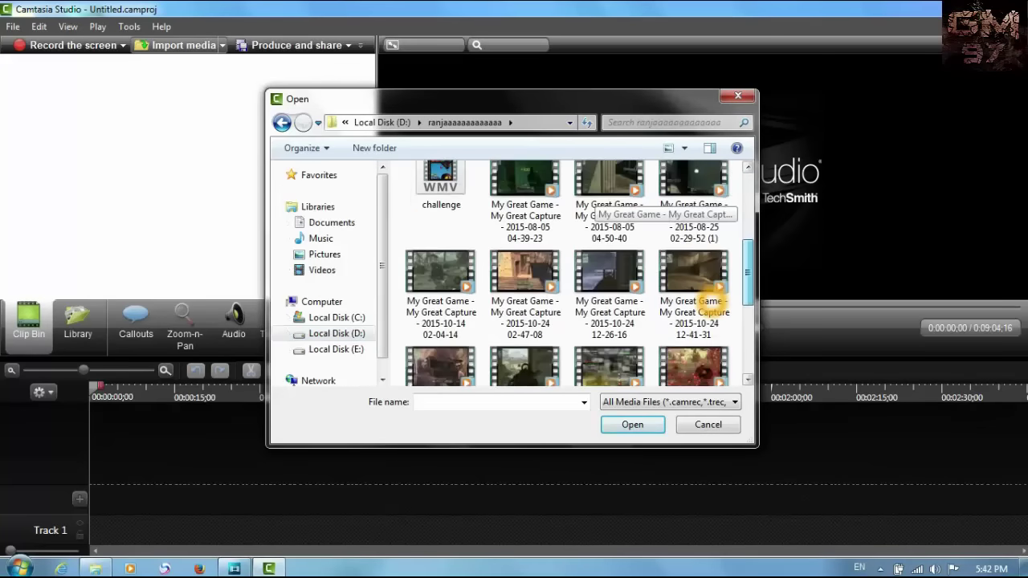
{"action": "left_click", "coordinate": [524, 207]}
{"action": "left_click", "coordinate": [710, 301], "text": "shift"}
{"action": "key", "text": "Return"}
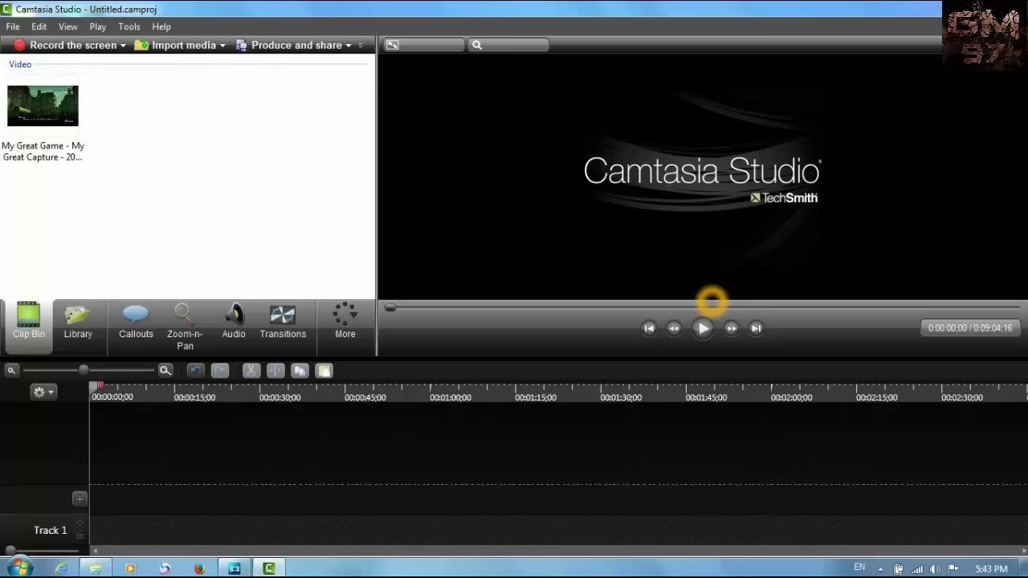
{"action": "right_click", "coordinate": [43, 128]}
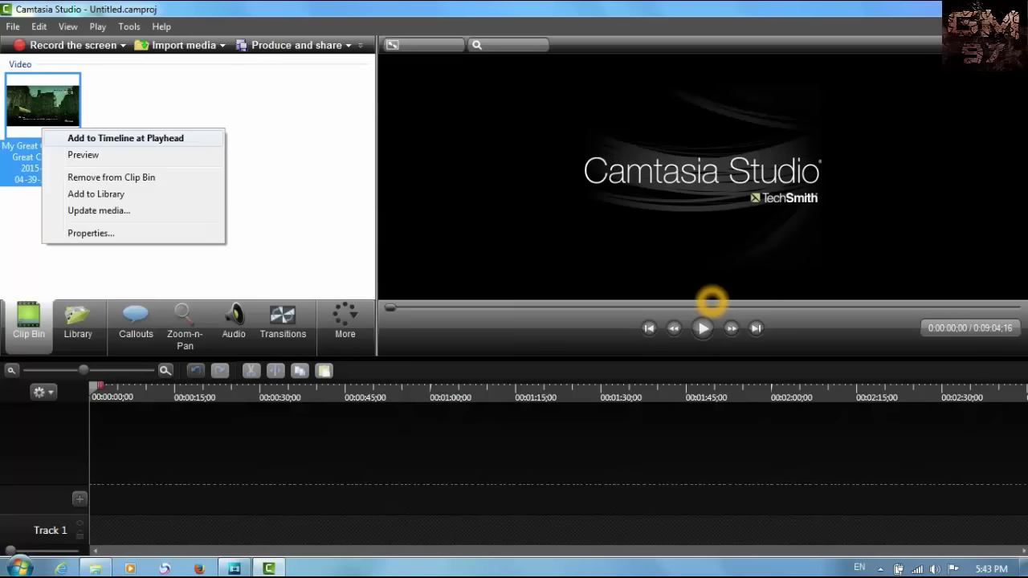
{"action": "left_click", "coordinate": [125, 138]}
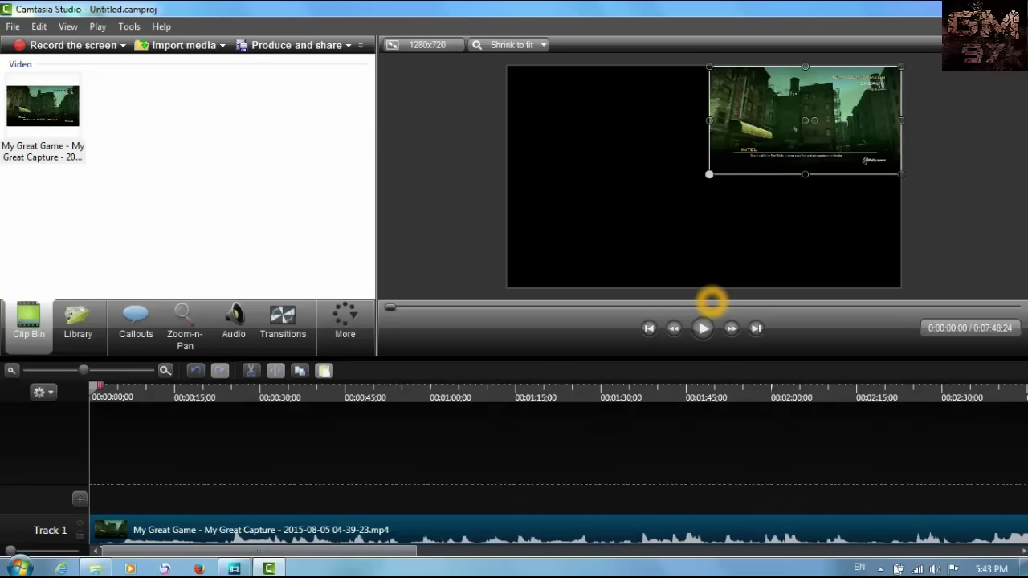
- Play the gameplay clip's opening in short stretches, pausing at 0:00:16;28
{"action": "left_click", "coordinate": [711, 302]}
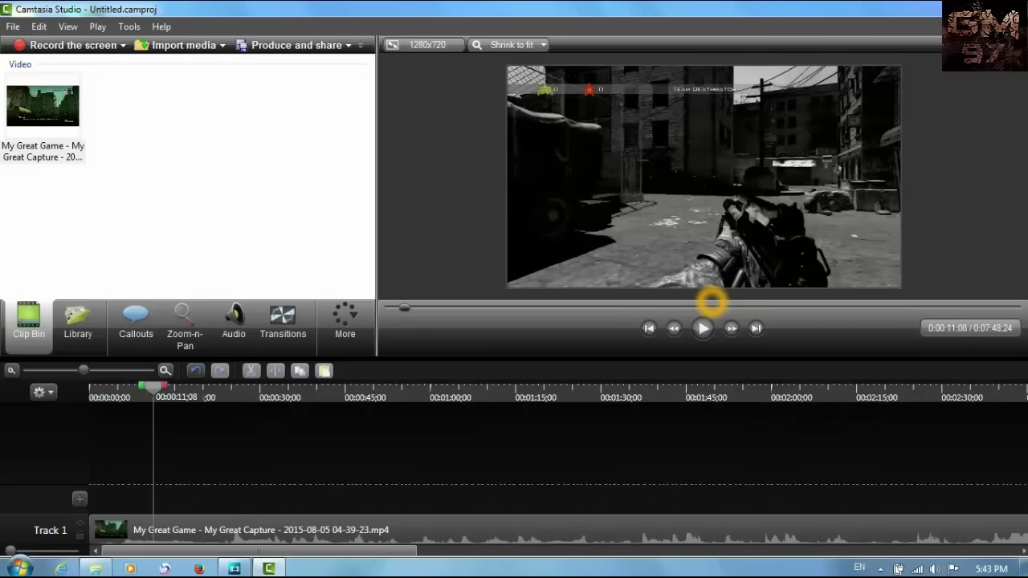
{"action": "left_click", "coordinate": [710, 303]}
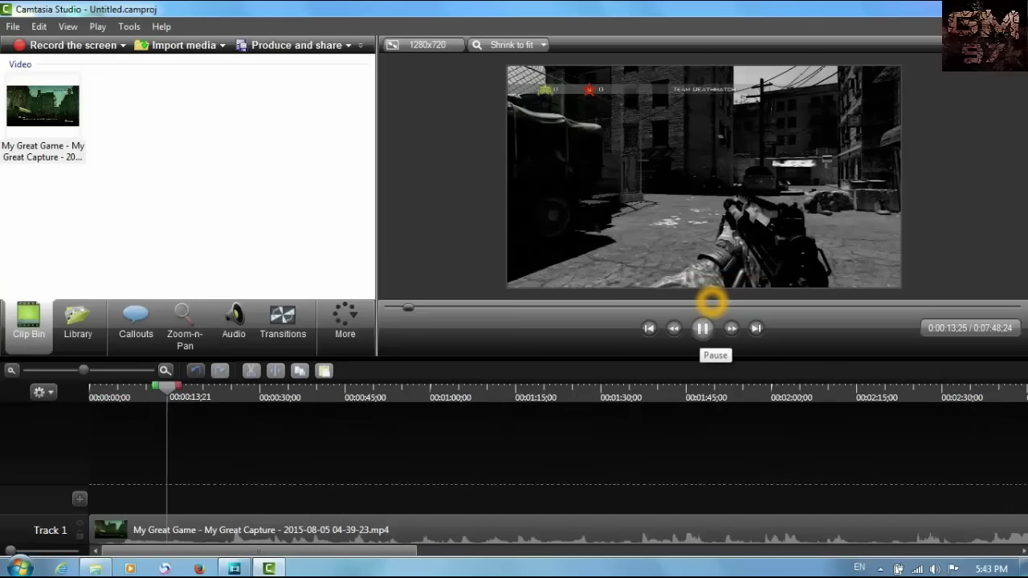
{"action": "left_click", "coordinate": [711, 303]}
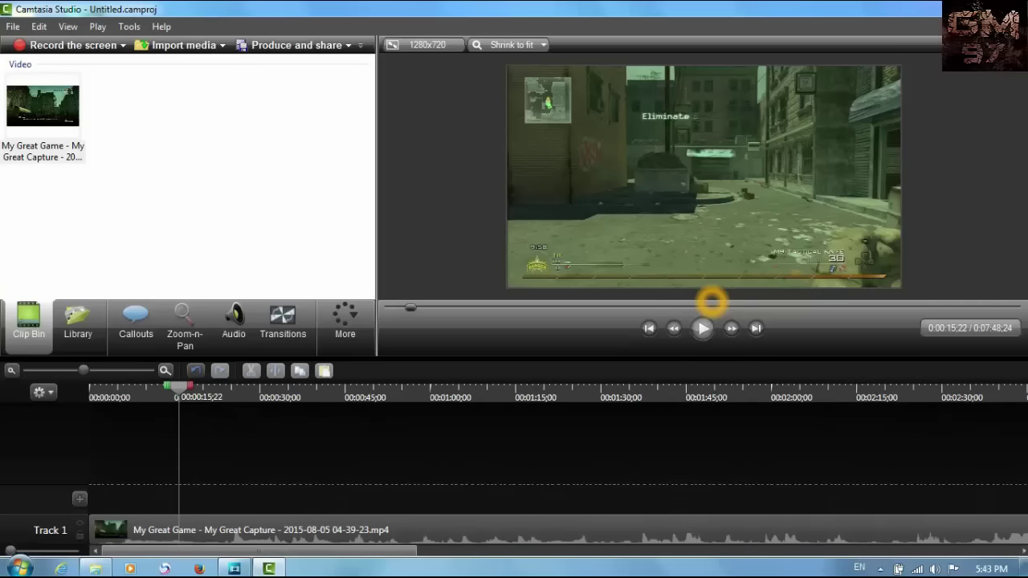
{"action": "left_click", "coordinate": [710, 303]}
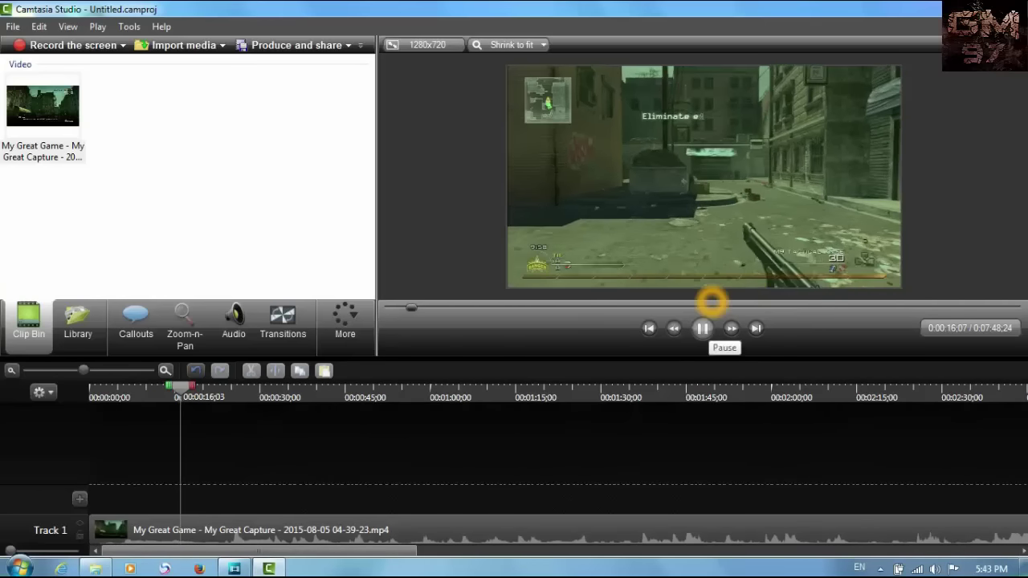
{"action": "left_click", "coordinate": [711, 303]}
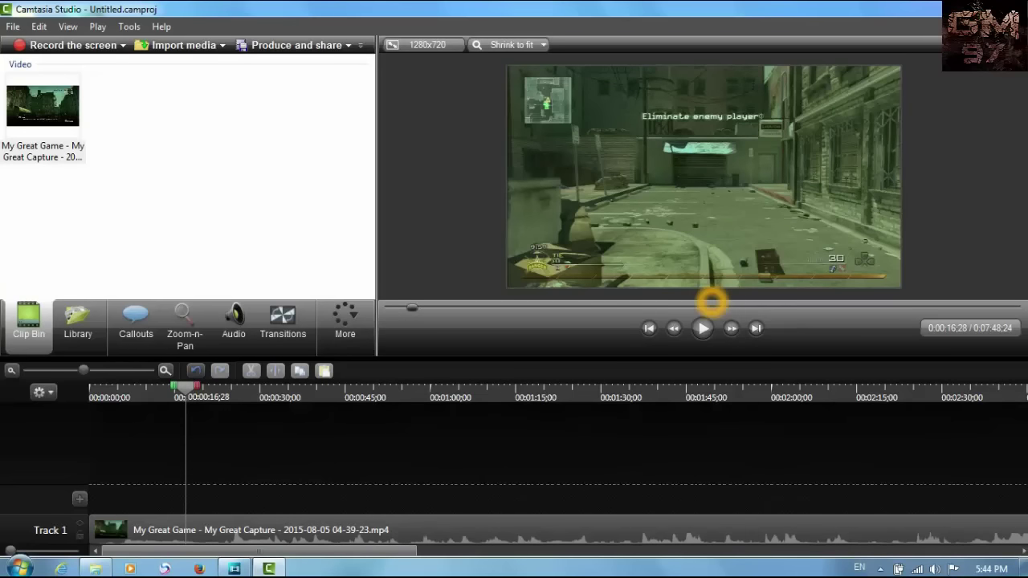
- Import the image 80.png from the ranjoo folder on the Desktop
{"action": "key", "text": "ctrl+i"}
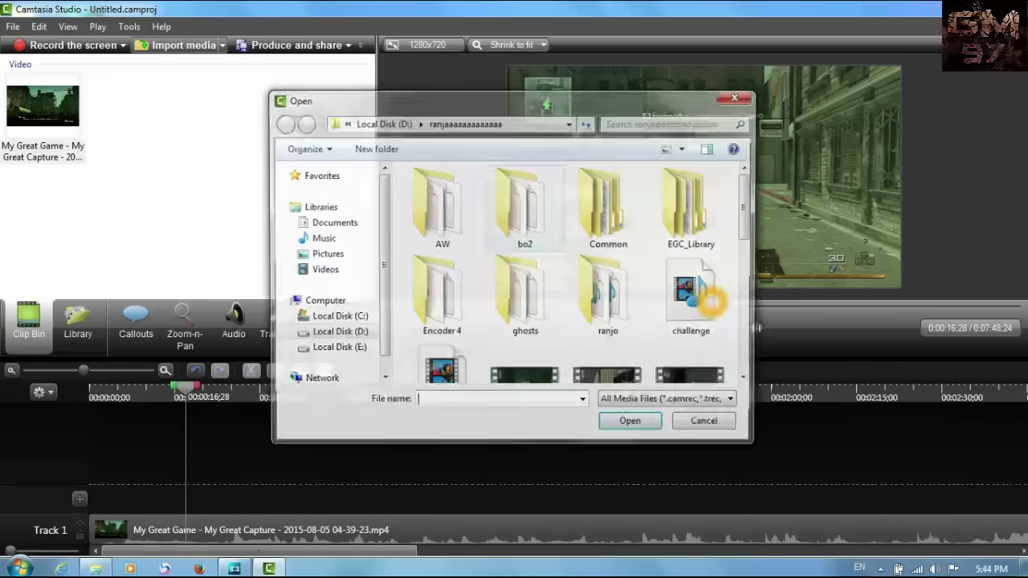
{"action": "key", "text": "F4"}
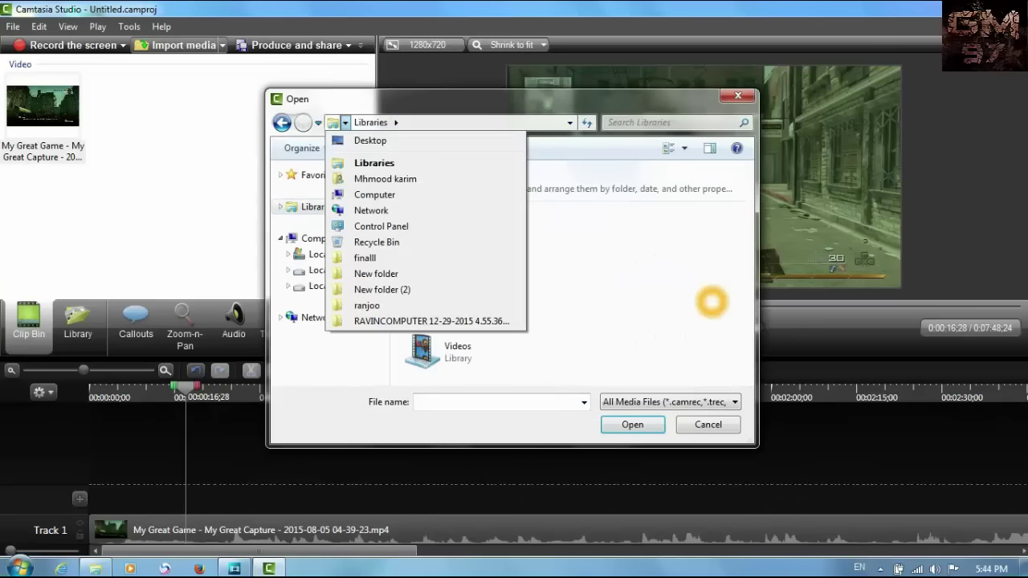
{"action": "key", "text": "Up"}
{"action": "key", "text": "Return"}
{"action": "scroll", "coordinate": [711, 302], "scroll_direction": "down", "scroll_amount": 3}
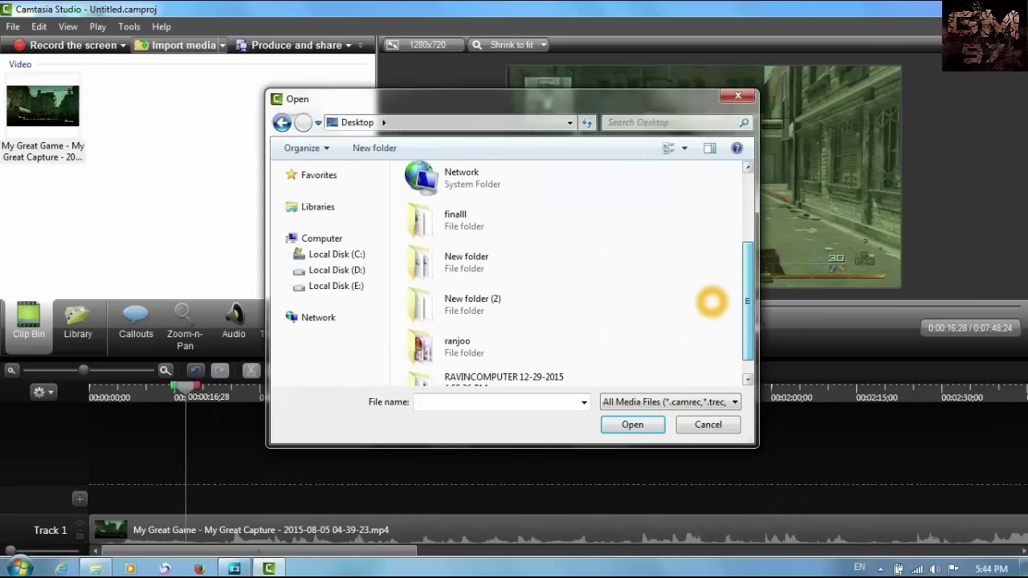
{"action": "key", "text": "r"}
{"action": "key", "text": "Return"}
{"action": "scroll", "coordinate": [712, 302], "scroll_direction": "down", "scroll_amount": 2}
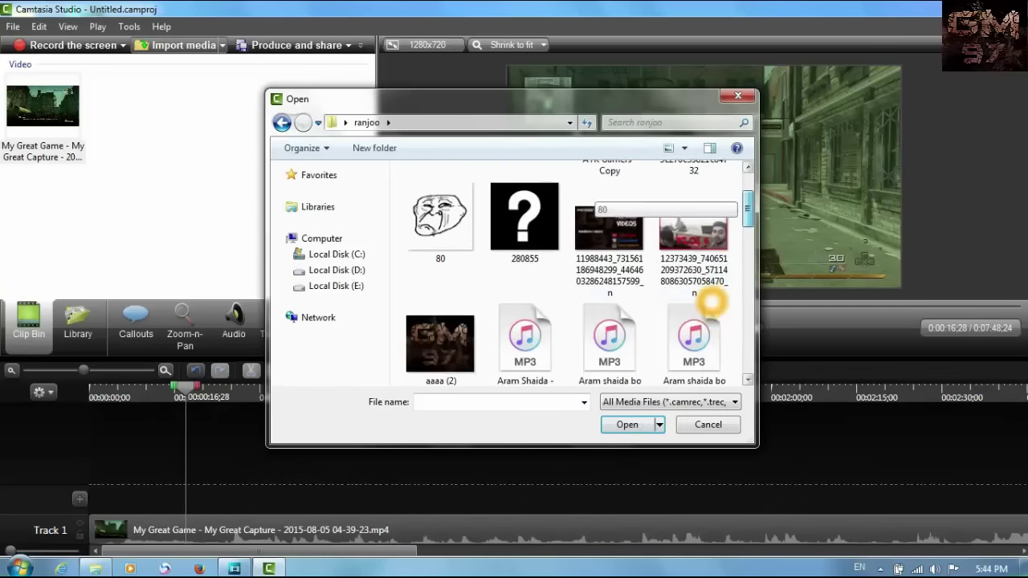
{"action": "key", "text": "8"}
{"action": "key", "text": "Return"}
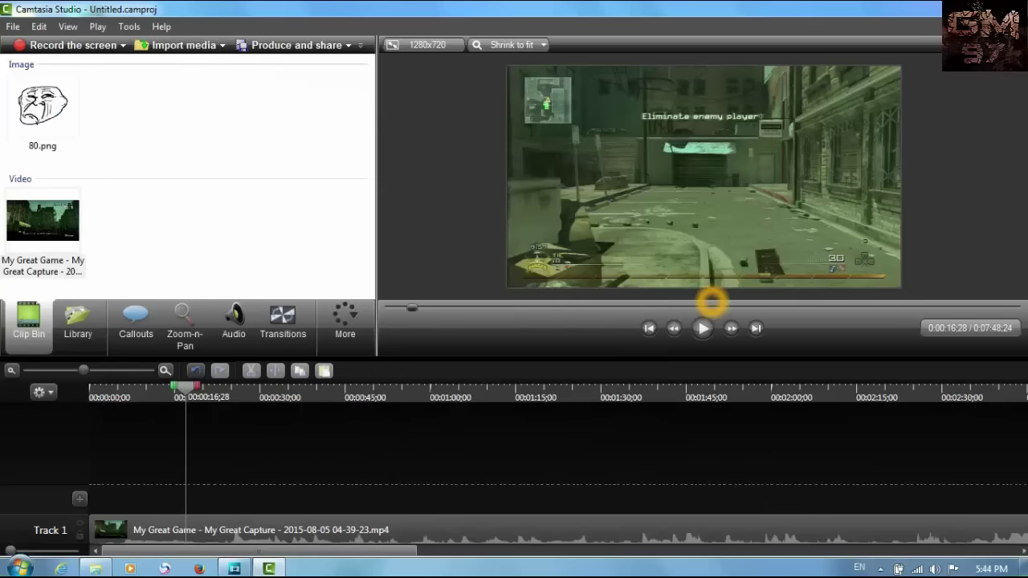
- Add 80.png to the timeline on Track 2 and move it to the start of the track
{"action": "key", "text": "Menu"}
{"action": "key", "text": "Return"}
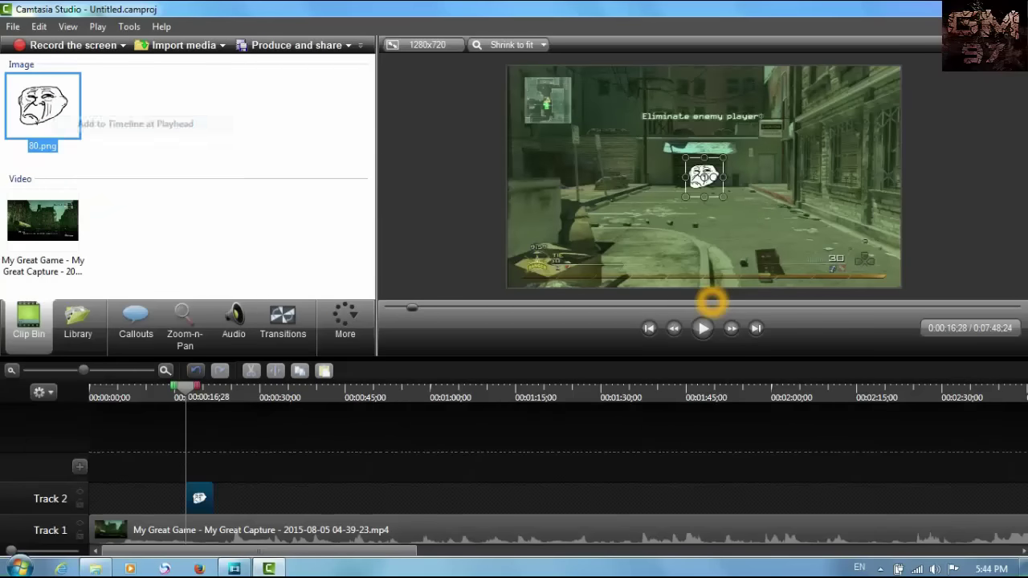
{"action": "left_click_drag", "start_coordinate": [199, 498], "coordinate": [103, 498]}
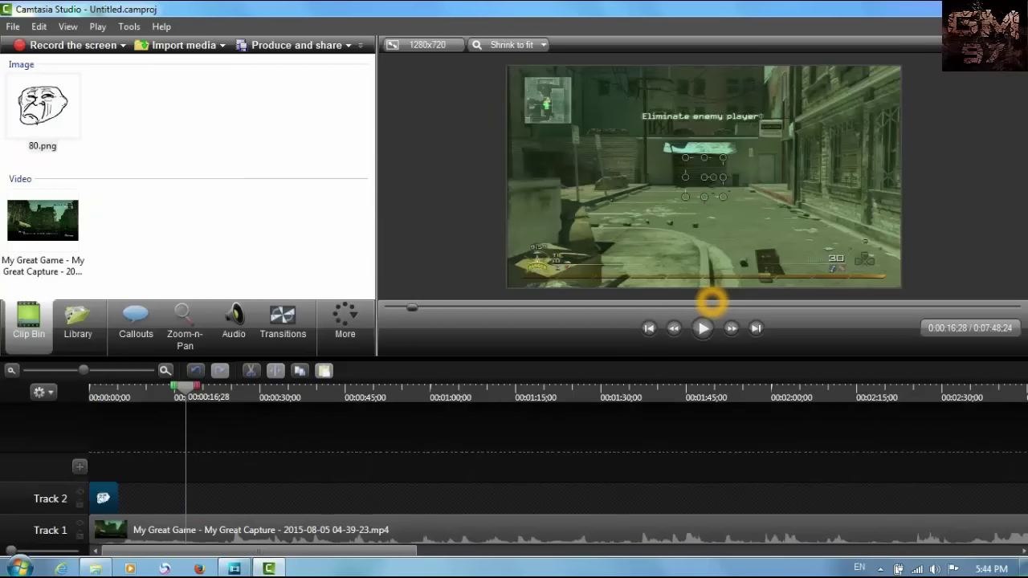
- At 0:00:01;29, enlarge the face image, tilt it slightly and place it in the upper-left part of the video frame
{"action": "left_click", "coordinate": [100, 390]}
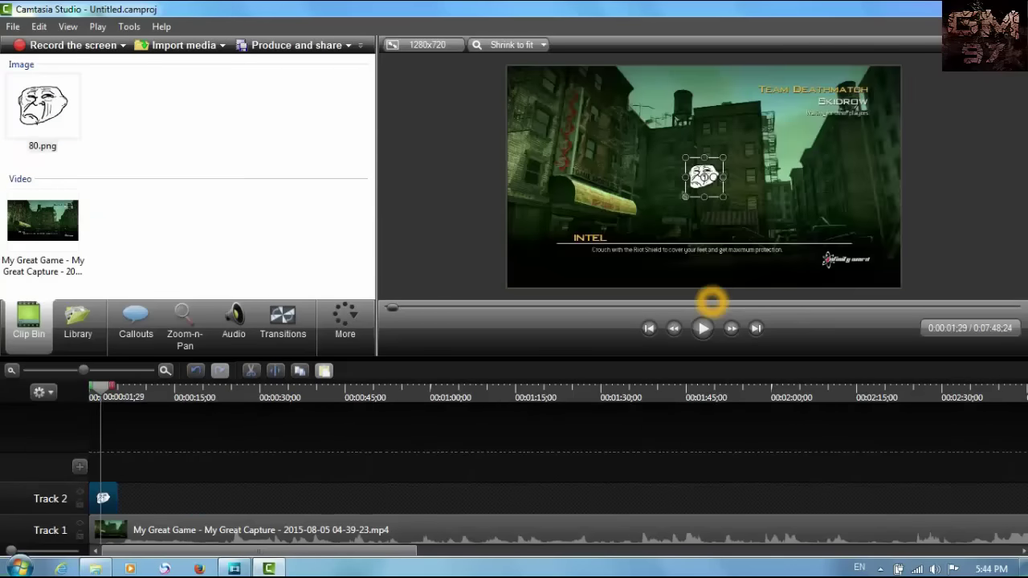
{"action": "left_click_drag", "start_coordinate": [685, 196], "coordinate": [636, 118]}
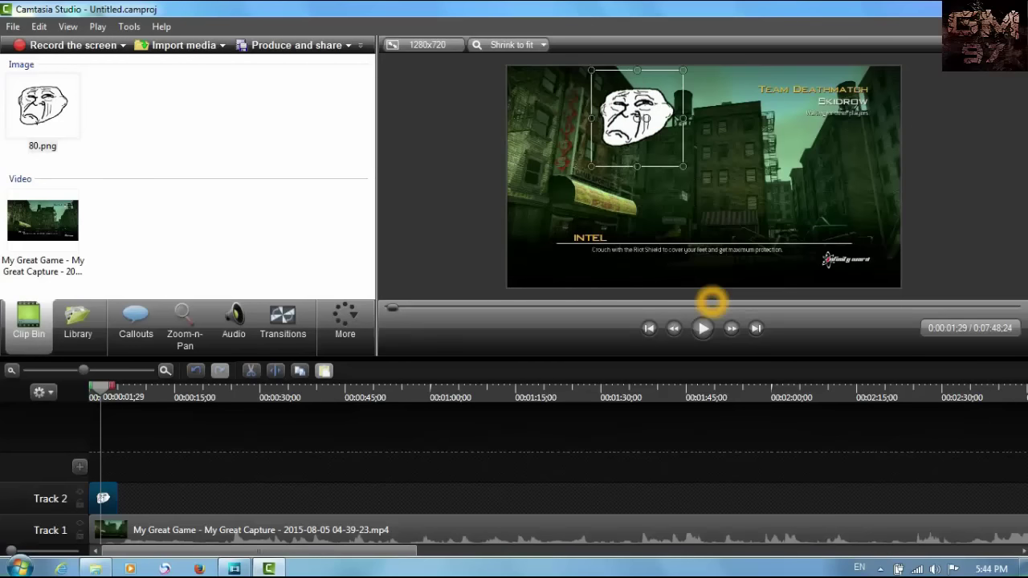
{"action": "left_click_drag", "start_coordinate": [684, 71], "coordinate": [661, 94]}
{"action": "left_click_drag", "start_coordinate": [627, 135], "coordinate": [635, 150]}
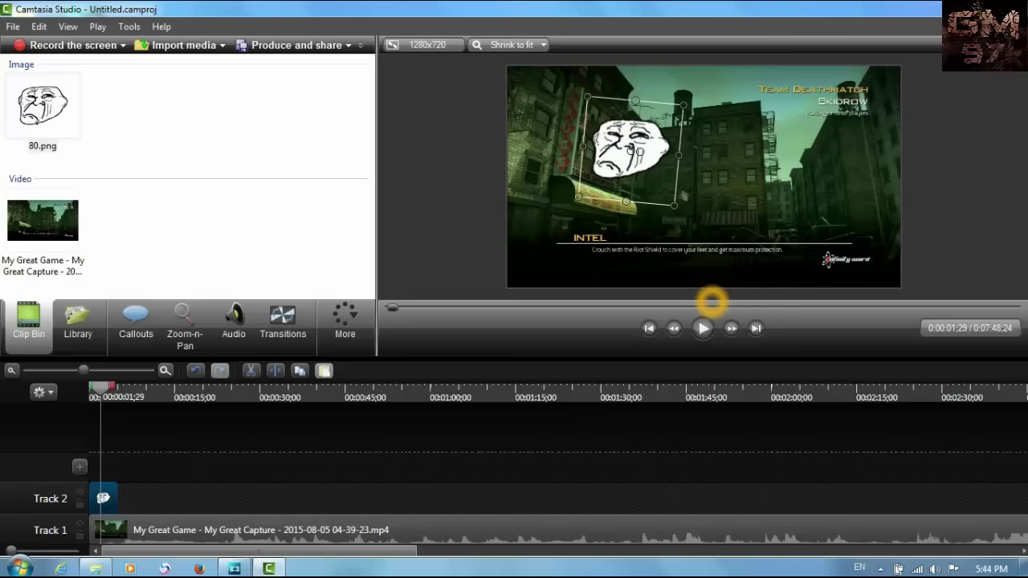
{"action": "left_click_drag", "start_coordinate": [636, 151], "coordinate": [657, 149]}
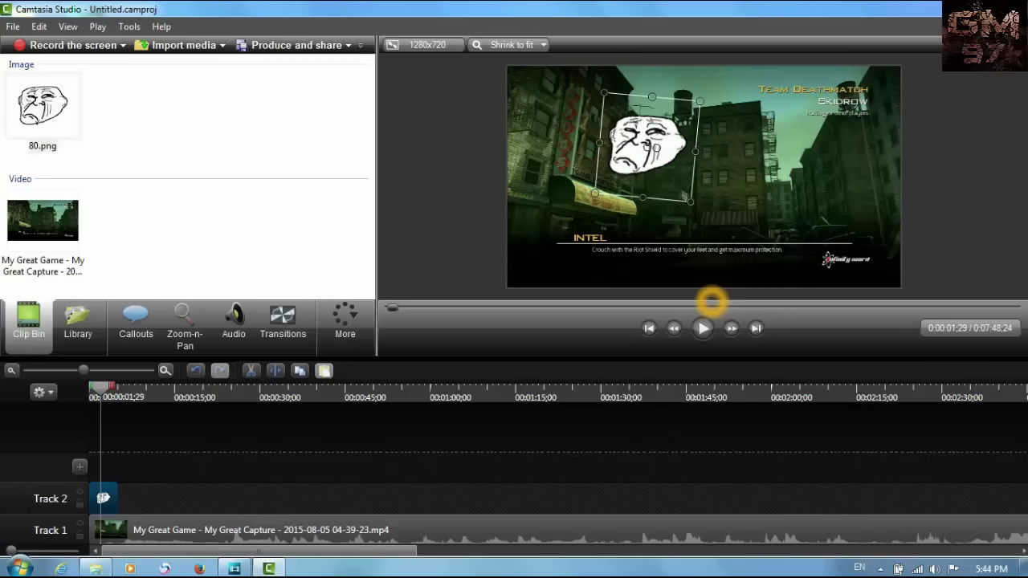
{"action": "left_click_drag", "start_coordinate": [691, 202], "coordinate": [677, 184]}
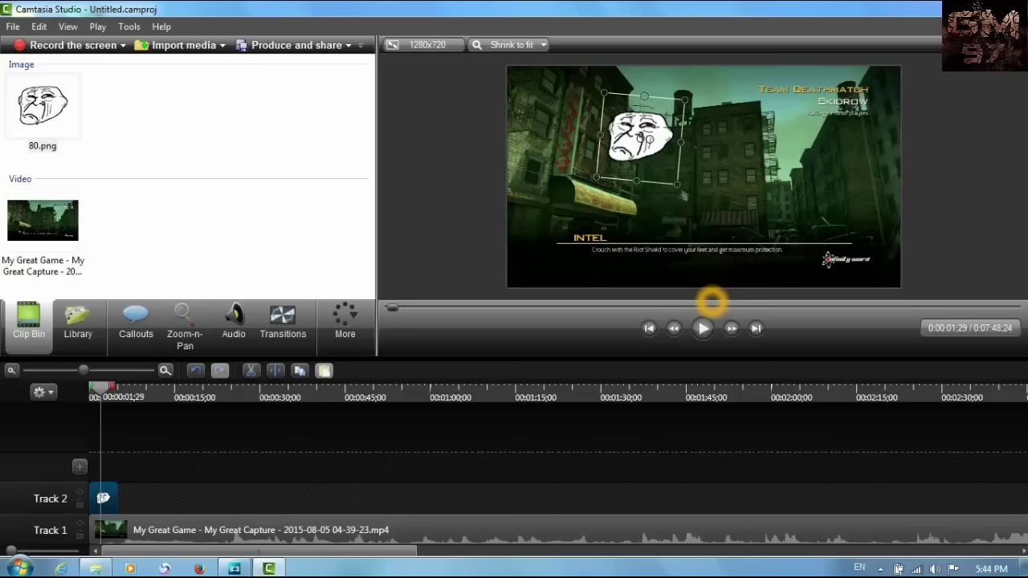
- Select the gameplay clip on Track 1 and lower its audio volume
{"action": "left_click", "coordinate": [711, 300]}
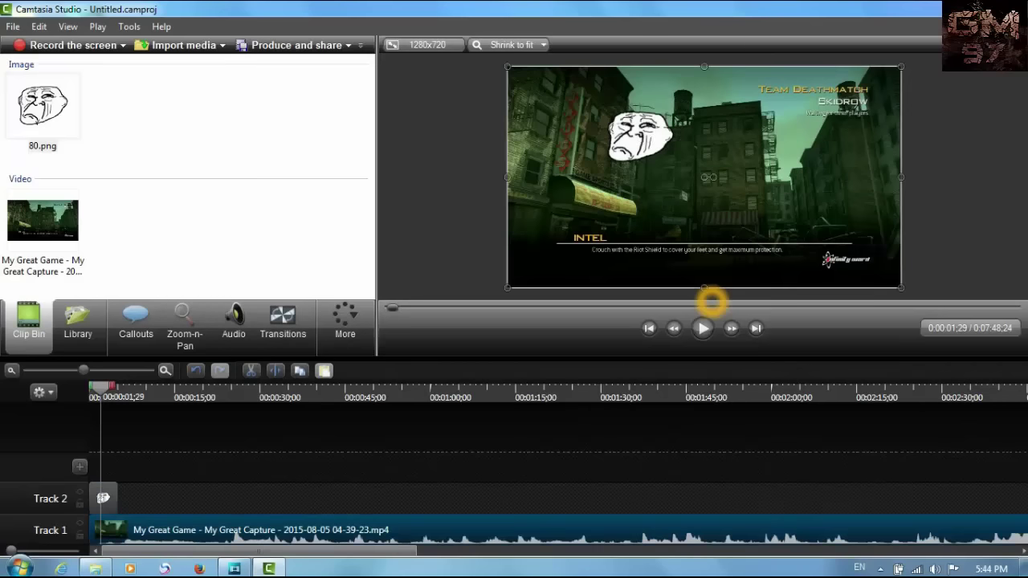
{"action": "left_click", "coordinate": [234, 321]}
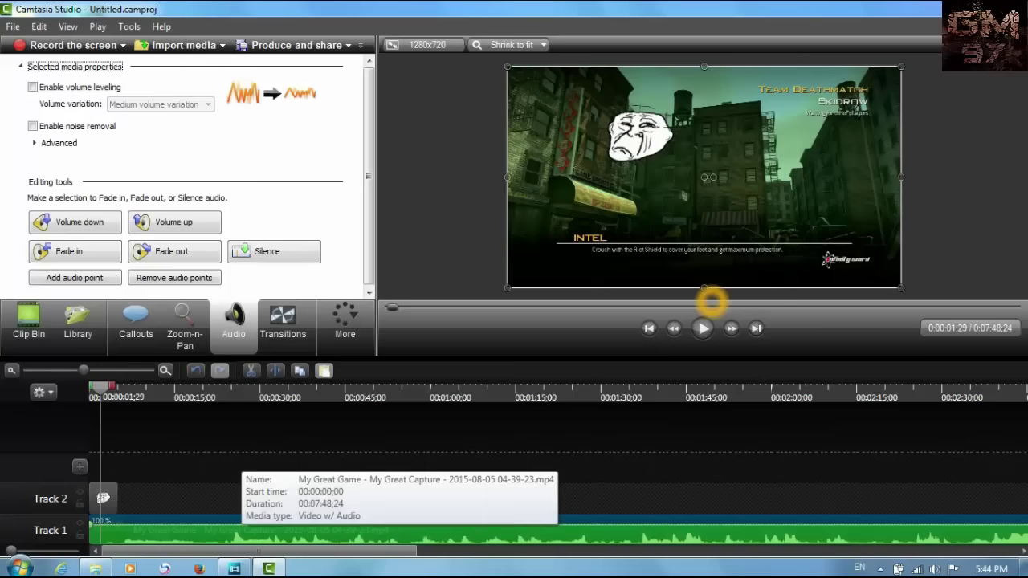
{"action": "mouse_move", "coordinate": [94, 522]}
{"action": "left_mouse_down"}
{"action": "mouse_move", "coordinate": [95, 548]}
{"action": "mouse_move", "coordinate": [95, 517]}
{"action": "left_mouse_up"}
{"action": "left_click_drag", "start_coordinate": [103, 527], "coordinate": [103, 540]}
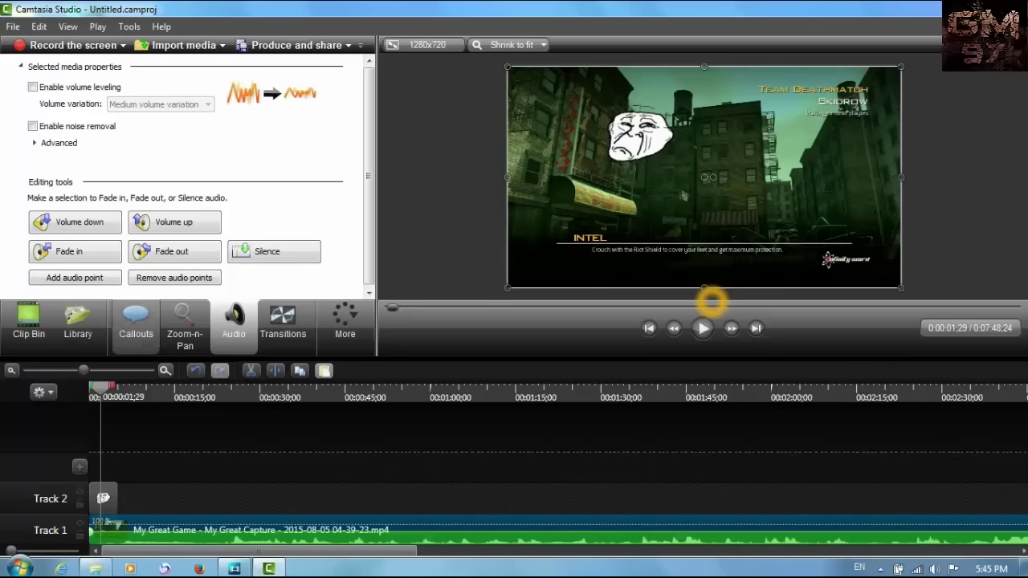
- Return the playhead to the beginning and apply the Fade transition to the start of the gameplay clip on Track 1
{"action": "left_click", "coordinate": [136, 325]}
{"action": "left_click", "coordinate": [282, 323]}
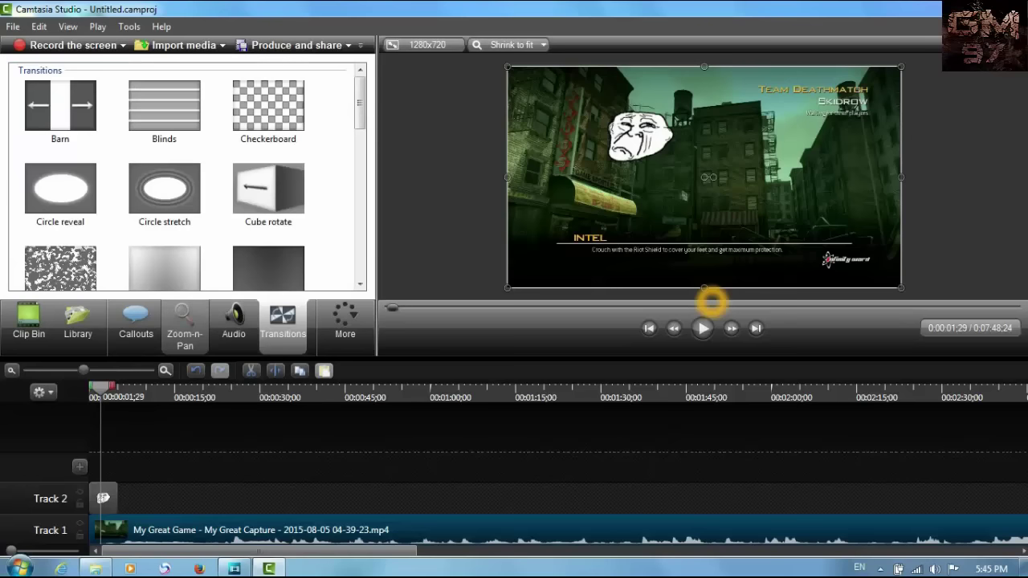
{"action": "key", "text": "ctrl+Home"}
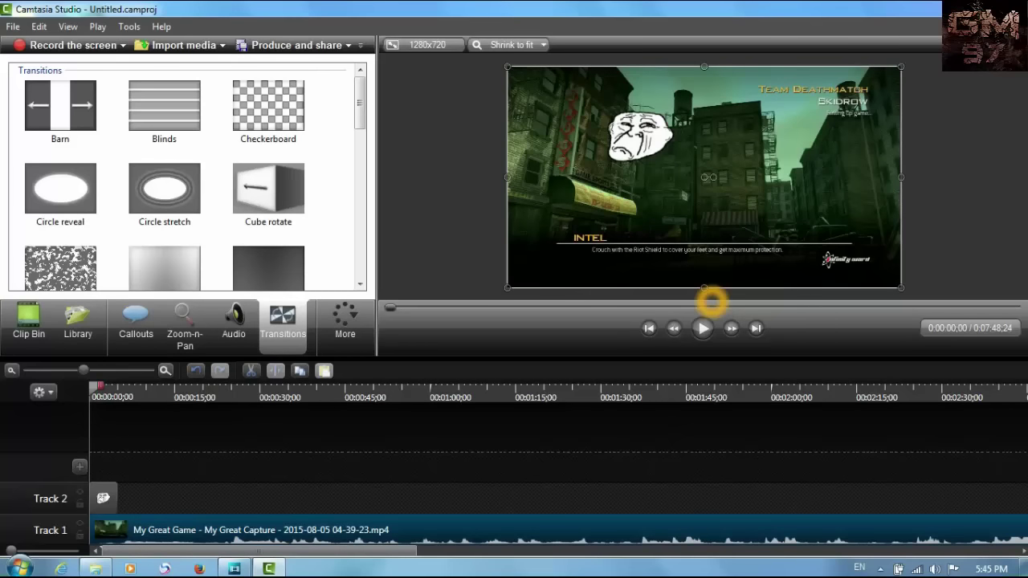
{"action": "scroll", "coordinate": [187, 177], "scroll_direction": "down", "scroll_amount": 2}
{"action": "left_click_drag", "start_coordinate": [163, 167], "coordinate": [103, 498]}
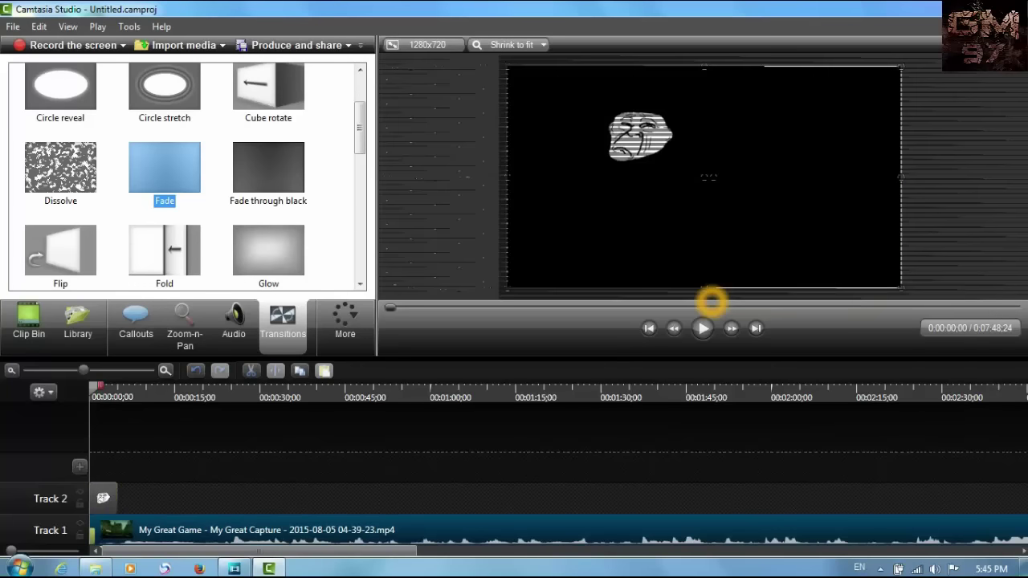
- Preview the fade at the start of the gameplay clip and look through the other available transitions
{"action": "left_click", "coordinate": [705, 326]}
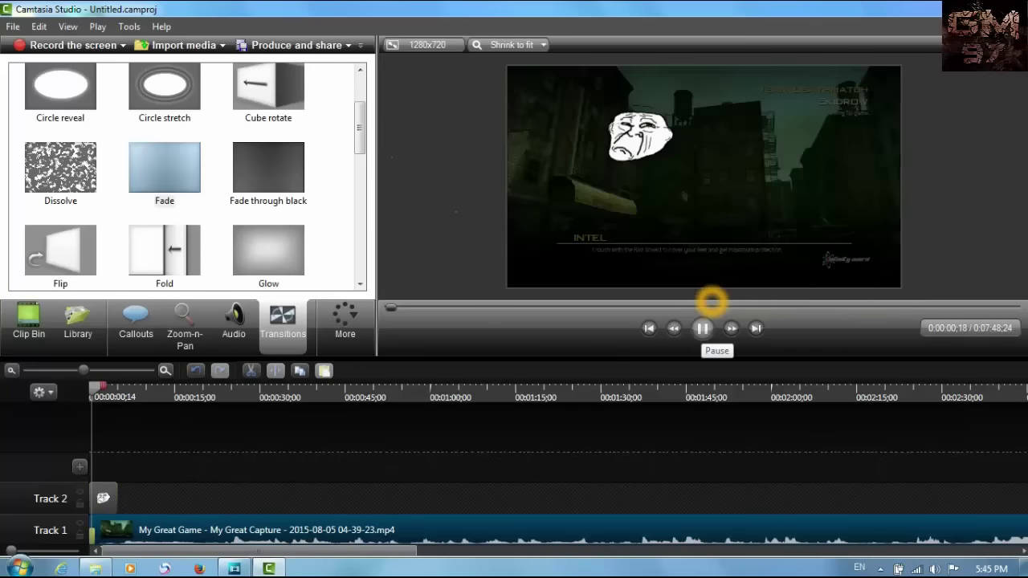
{"action": "left_click", "coordinate": [705, 326]}
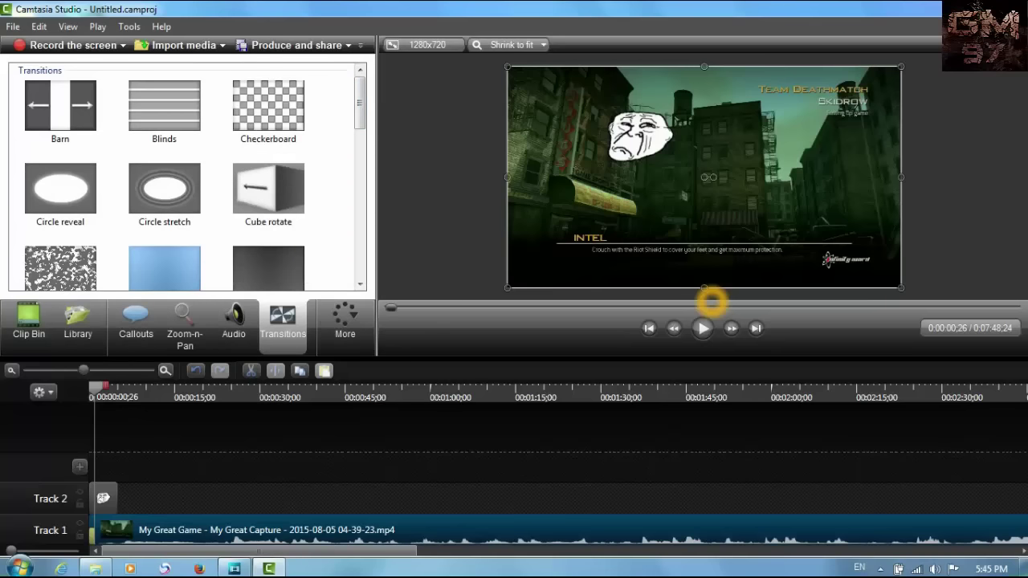
{"action": "scroll", "coordinate": [187, 177], "scroll_direction": "down", "scroll_amount": 6}
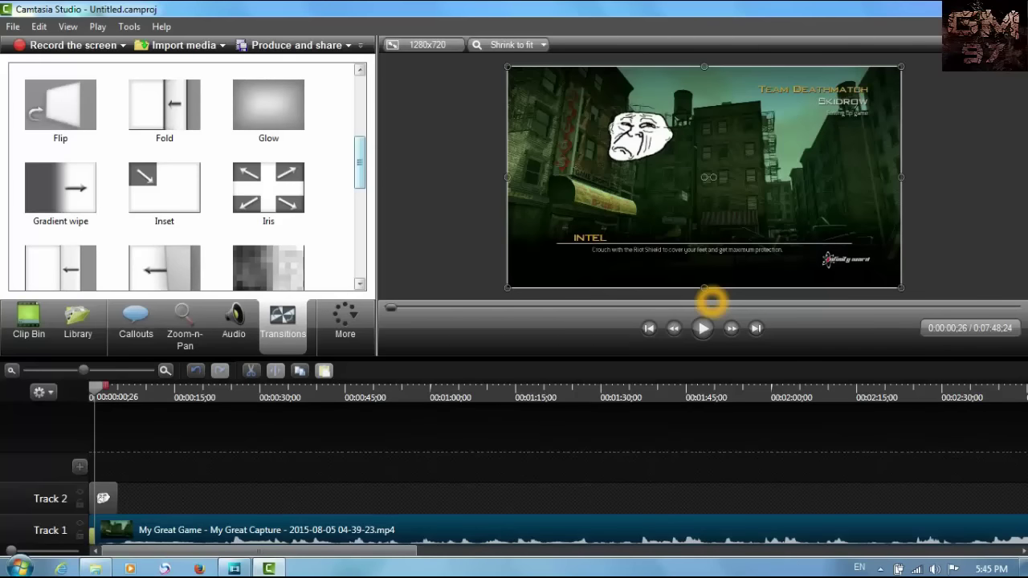
{"action": "scroll", "coordinate": [187, 176], "scroll_direction": "down", "scroll_amount": 2}
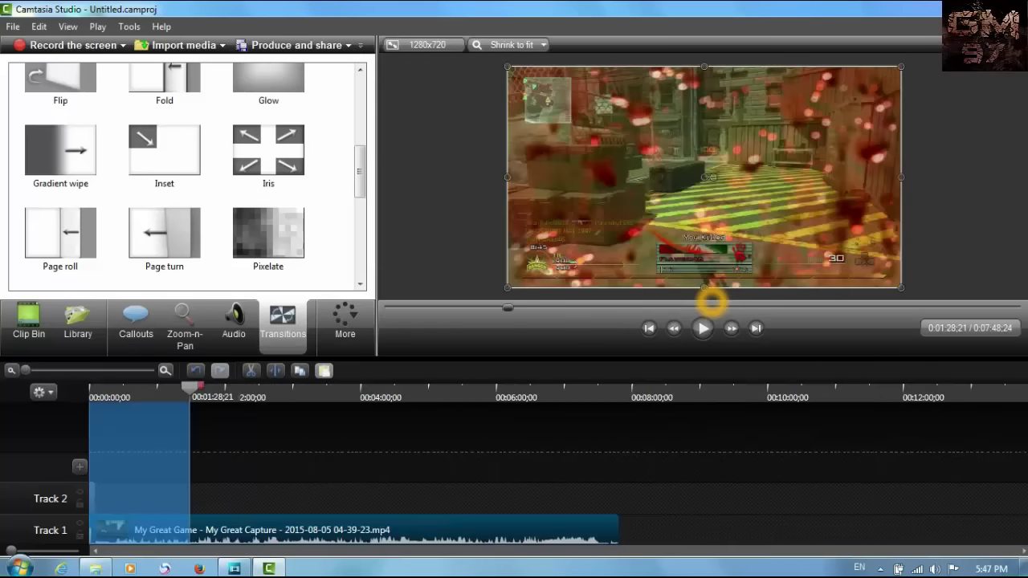
- Select the timeline range from the start to the end of the gameplay clip on Track 1
{"action": "key", "text": "ctrl+plus"}
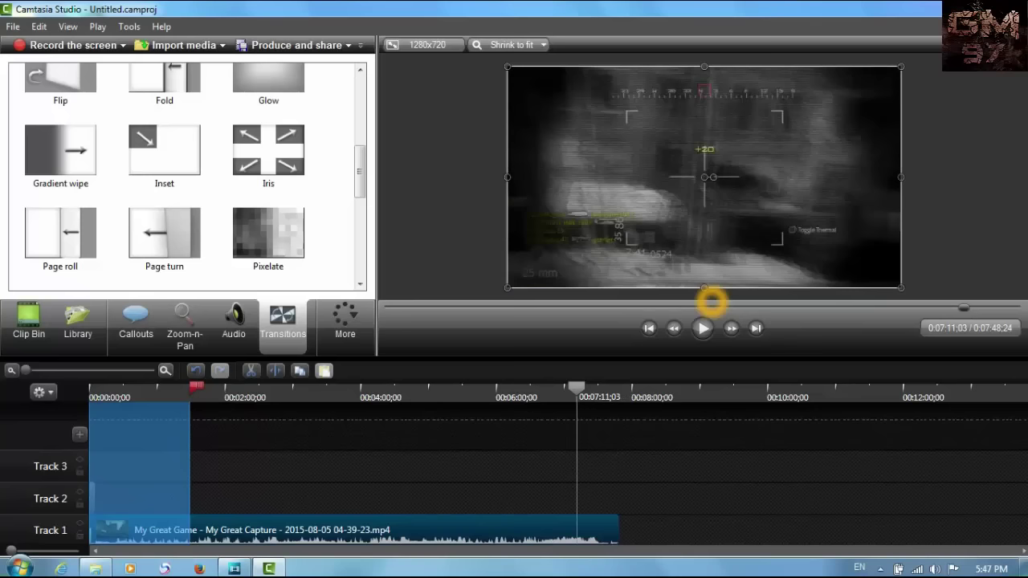
{"action": "mouse_move", "coordinate": [195, 387]}
{"action": "left_mouse_down"}
{"action": "mouse_move", "coordinate": [707, 387]}
{"action": "mouse_move", "coordinate": [626, 387]}
{"action": "left_mouse_up"}
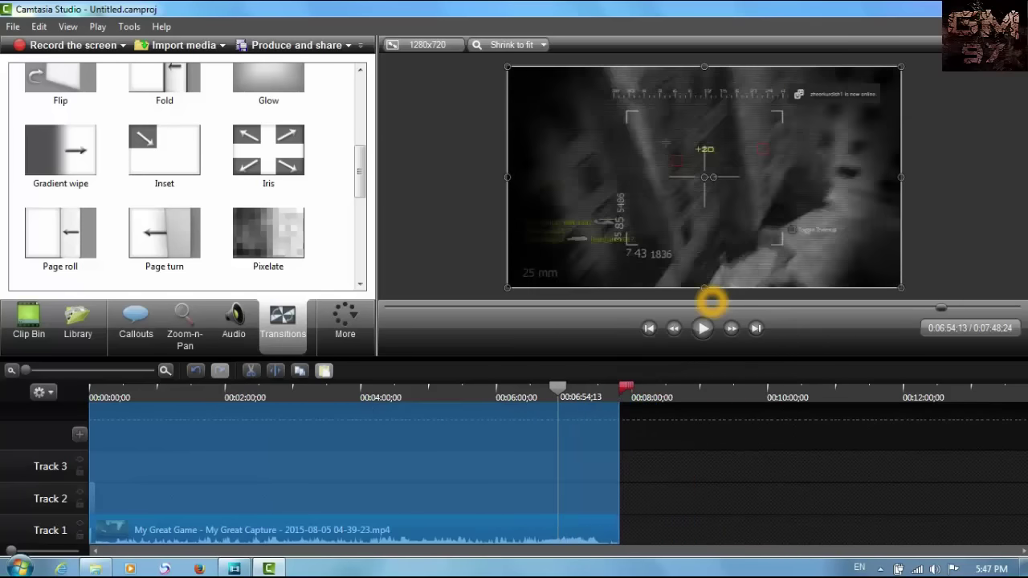
{"action": "key", "text": "alt+f"}
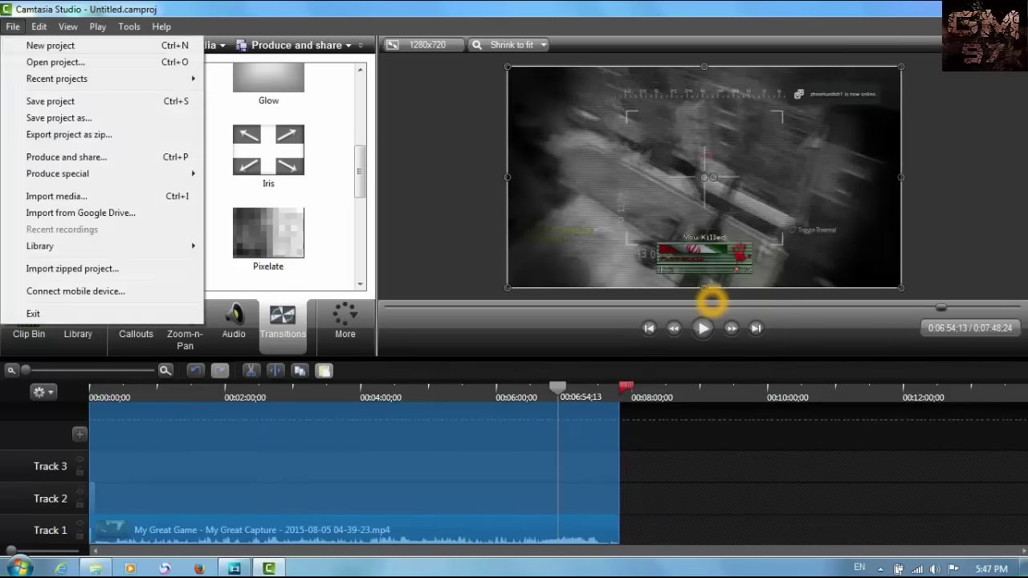
{"action": "key", "text": "Down"}
{"action": "key", "text": "Down"}
{"action": "key", "text": "Down"}
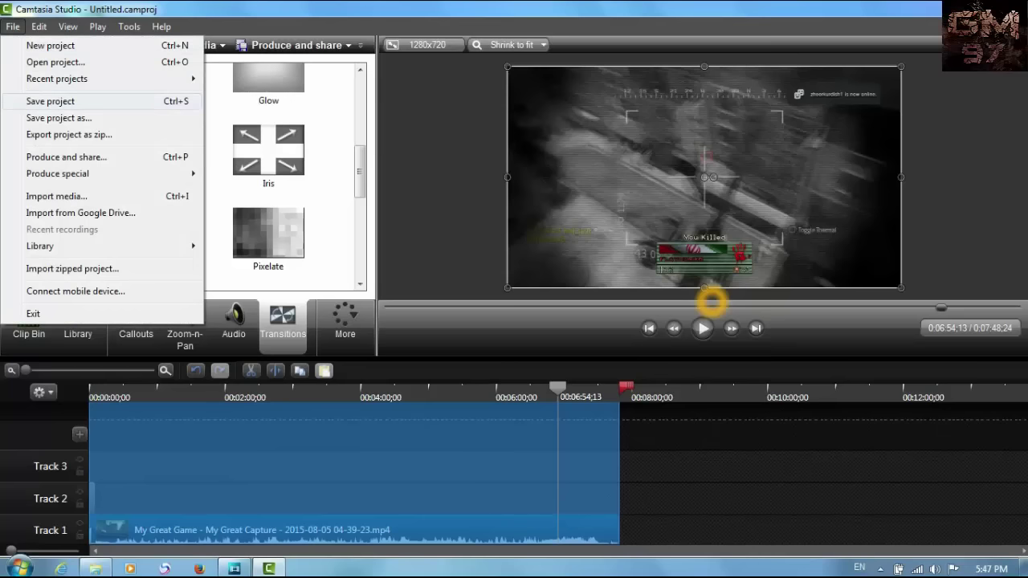
{"action": "key", "text": "Up"}
{"action": "key", "text": "Up"}
{"action": "key", "text": "Up"}
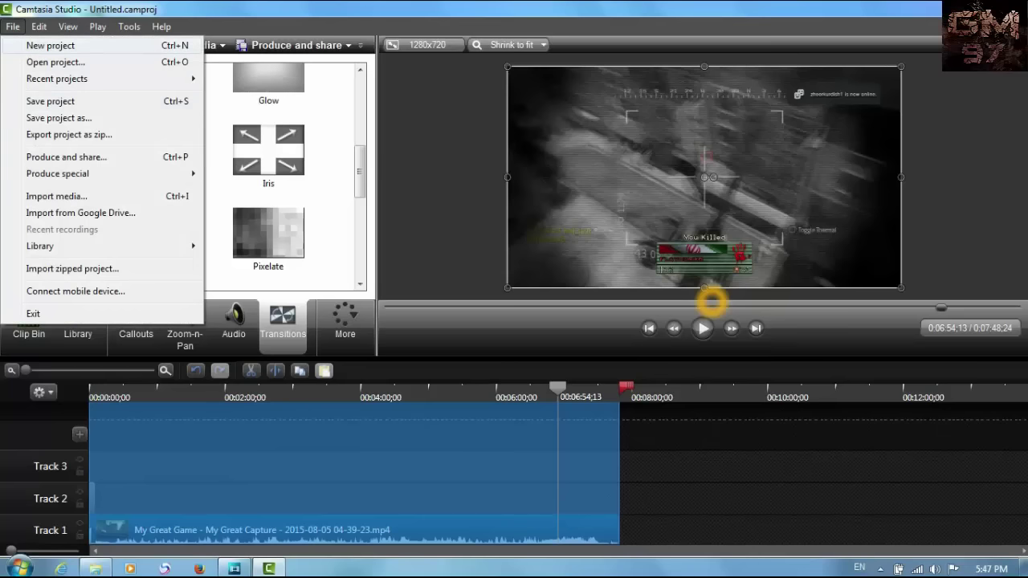
{"action": "key", "text": "Down"}
{"action": "key", "text": "Down"}
{"action": "key", "text": "Down"}
{"action": "key", "text": "Down"}
{"action": "key", "text": "Down"}
{"action": "key", "text": "Down"}
{"action": "key", "text": "Down"}
{"action": "key", "text": "Down"}
{"action": "key", "text": "Down"}
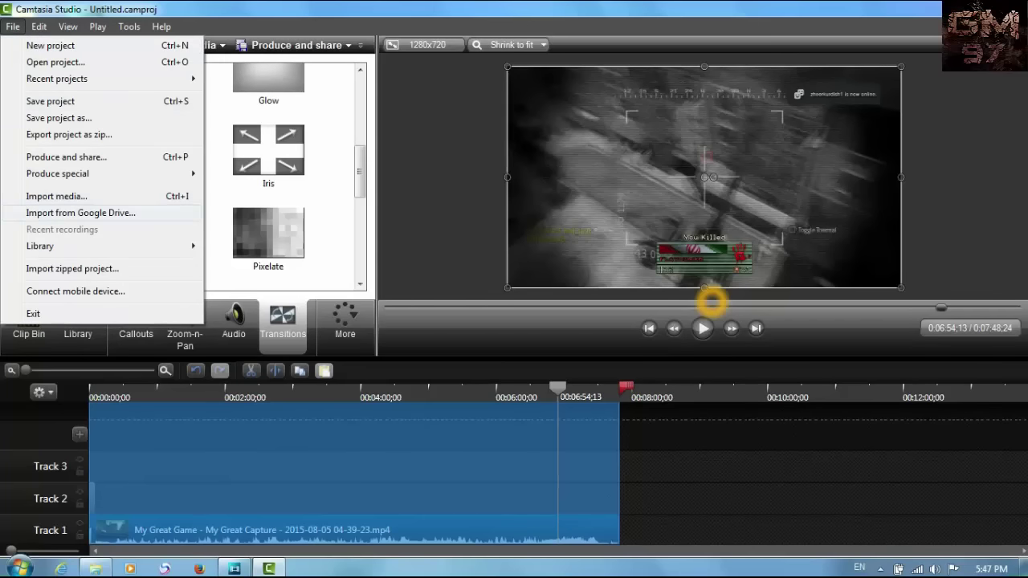
{"action": "key", "text": "Up"}
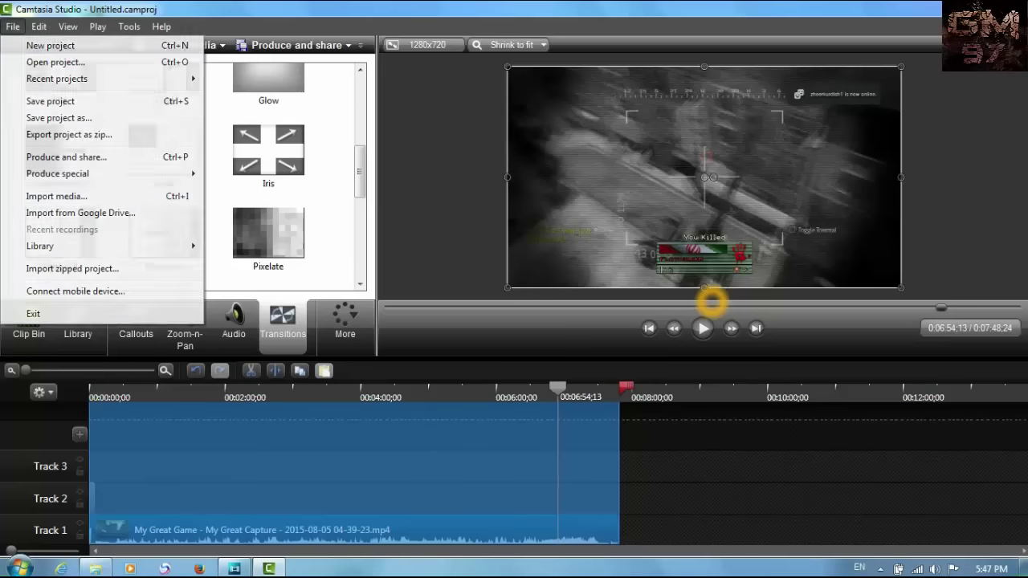
{"action": "key", "text": "Escape"}
- Open the Production Wizard and choose the preset MP4 with Smart Player (up to 720p)
{"action": "key", "text": "ctrl+p"}
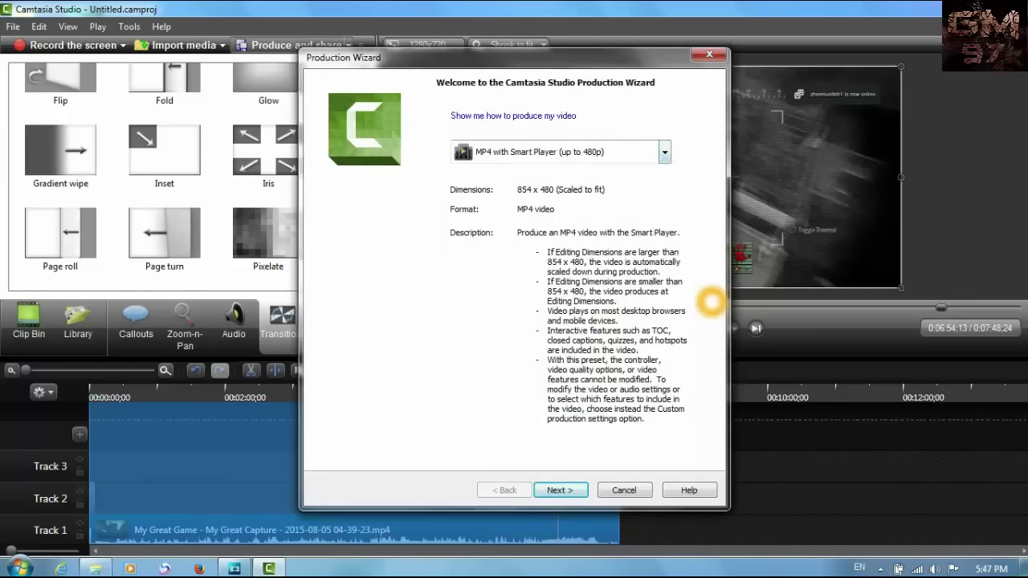
{"action": "left_click", "coordinate": [664, 152]}
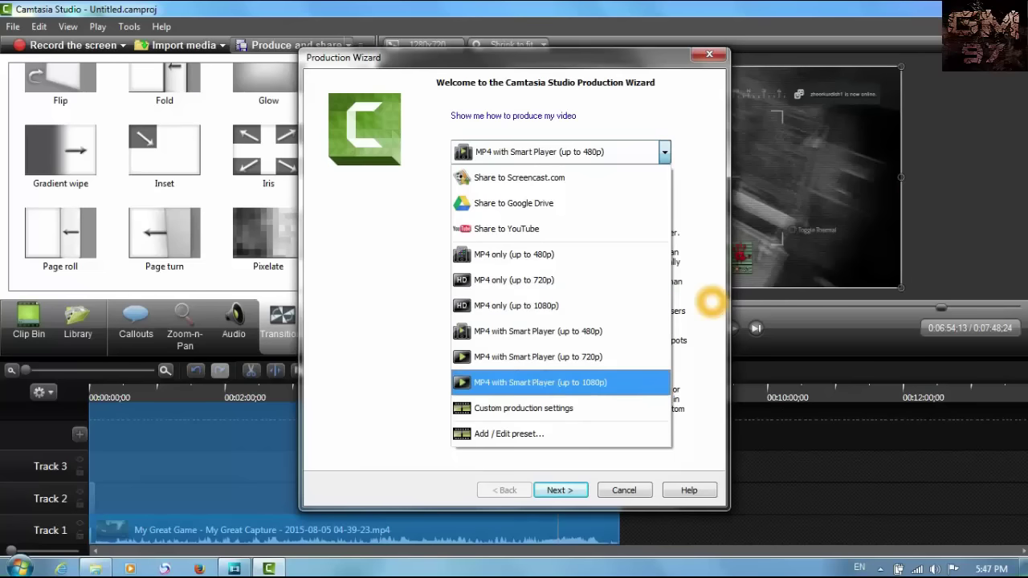
{"action": "key", "text": "Up"}
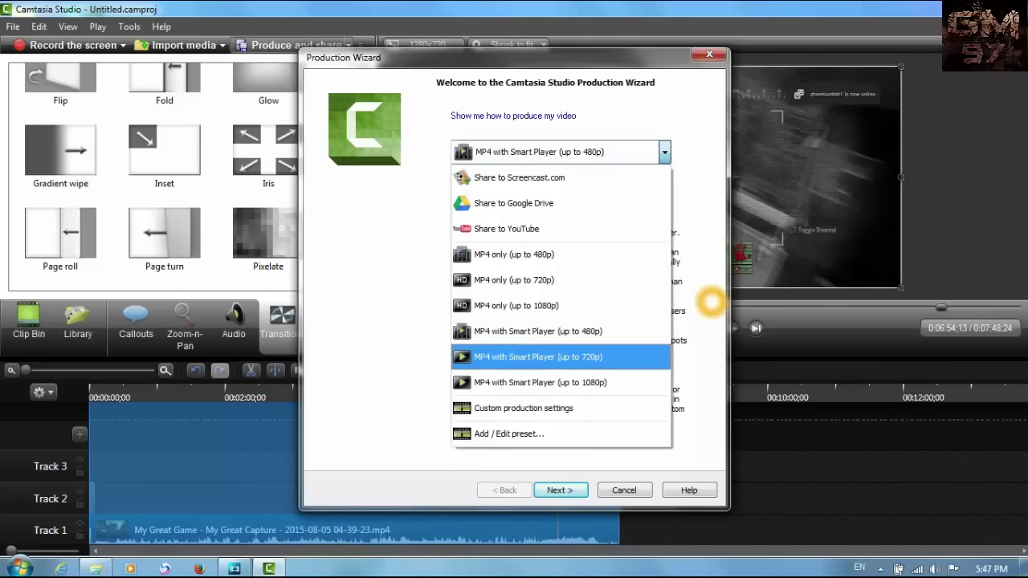
{"action": "key", "text": "Up"}
{"action": "key", "text": "Up"}
{"action": "key", "text": "Up"}
{"action": "key", "text": "Up"}
{"action": "key", "text": "Down"}
{"action": "key", "text": "Down"}
{"action": "key", "text": "Down"}
{"action": "key", "text": "Down"}
{"action": "key", "text": "Up"}
{"action": "key", "text": "Up"}
{"action": "key", "text": "Up"}
{"action": "key", "text": "Down"}
{"action": "key", "text": "Down"}
{"action": "key", "text": "Down"}
{"action": "key", "text": "Down"}
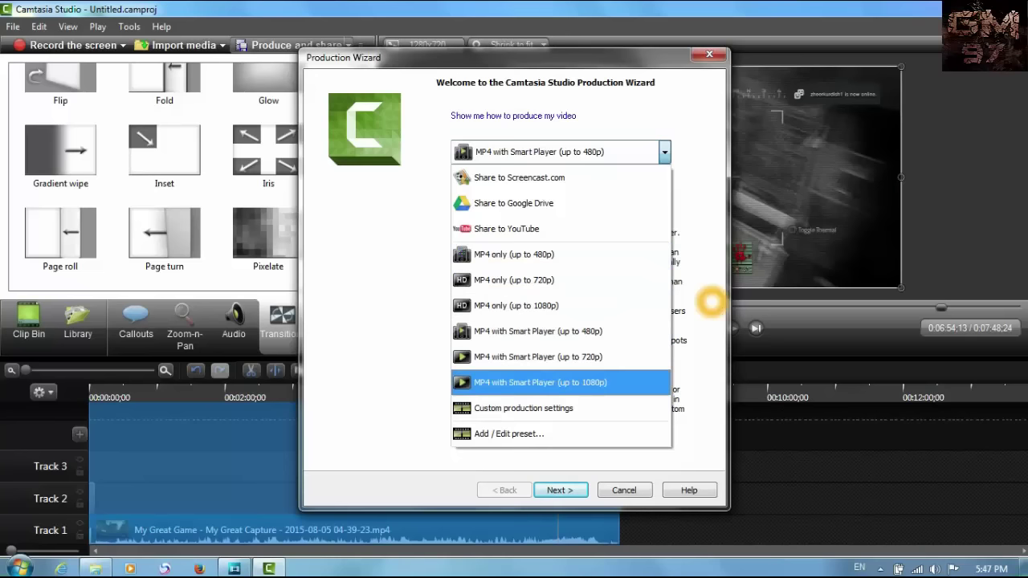
{"action": "key", "text": "Up"}
{"action": "key", "text": "Up"}
{"action": "key", "text": "Up"}
{"action": "key", "text": "Up"}
{"action": "key", "text": "Up"}
{"action": "key", "text": "Up"}
{"action": "key", "text": "Down"}
{"action": "key", "text": "Down"}
{"action": "key", "text": "Down"}
{"action": "key", "text": "Down"}
{"action": "key", "text": "Down"}
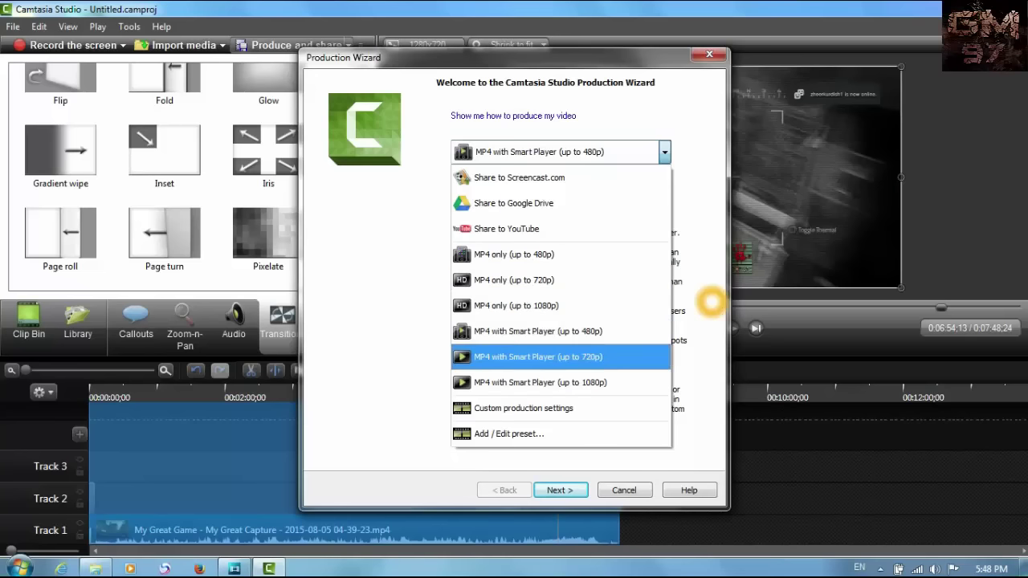
{"action": "key", "text": "Return"}
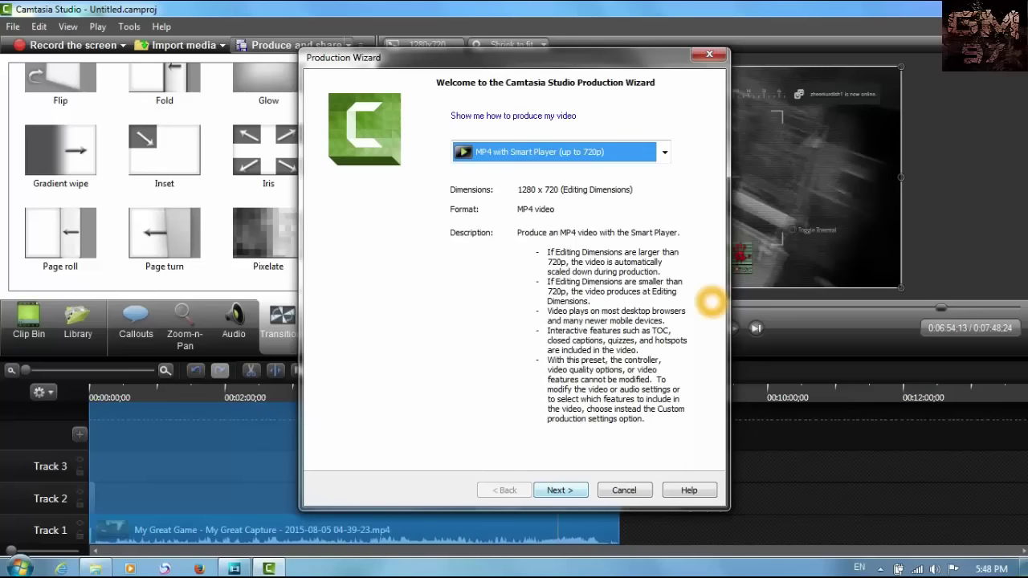
- Start producing the video as Untitled in the Desktop folder, cancel the rendering and close the wizard
{"action": "key", "text": "Return"}
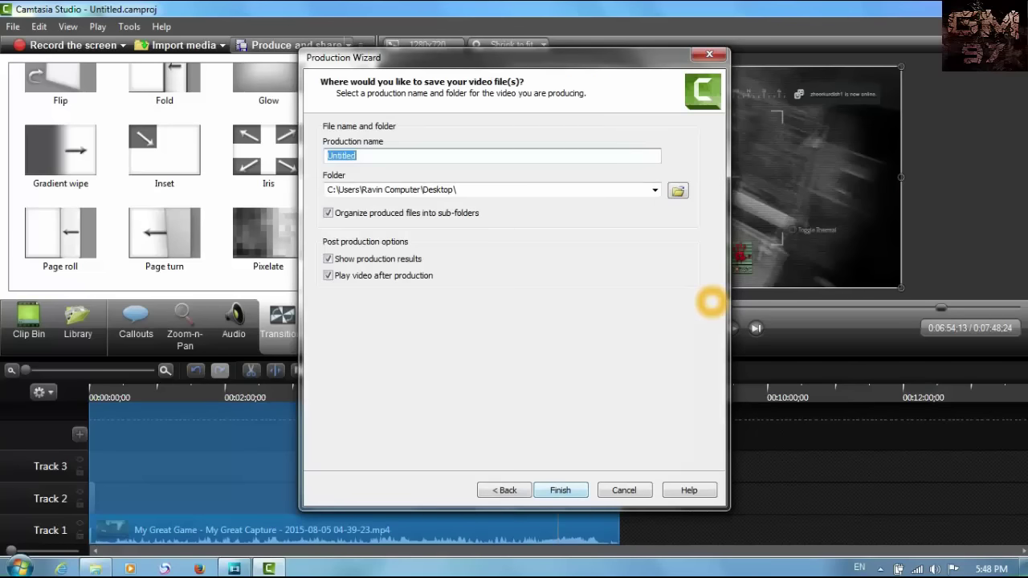
{"action": "key", "text": "Return"}
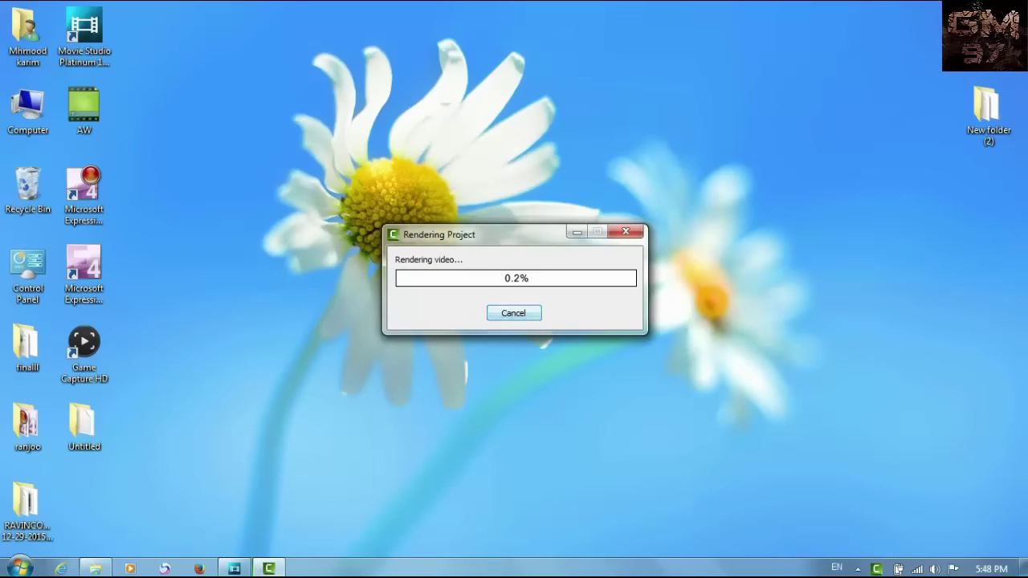
{"action": "key", "text": "Return"}
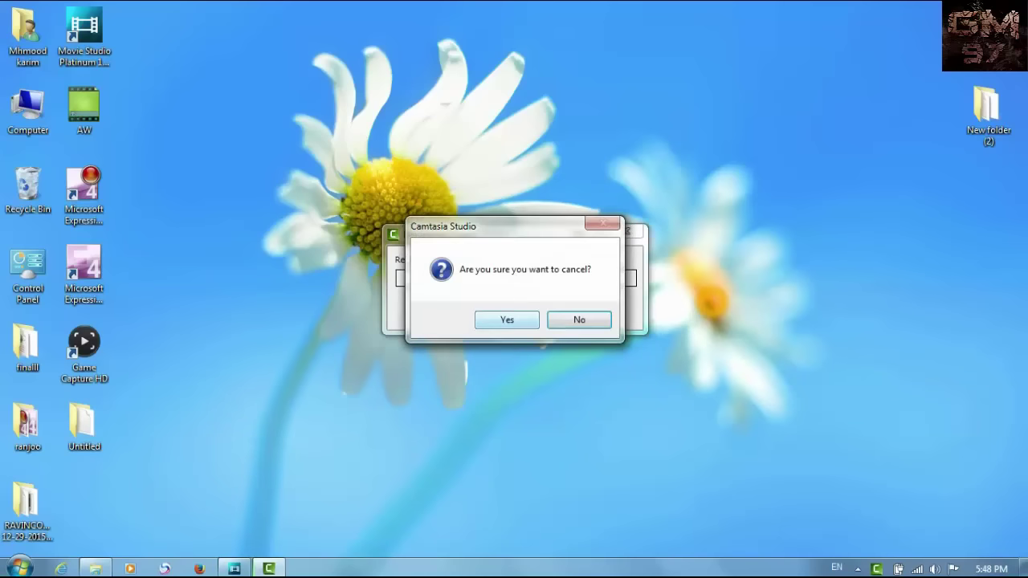
{"action": "key", "text": "Escape"}
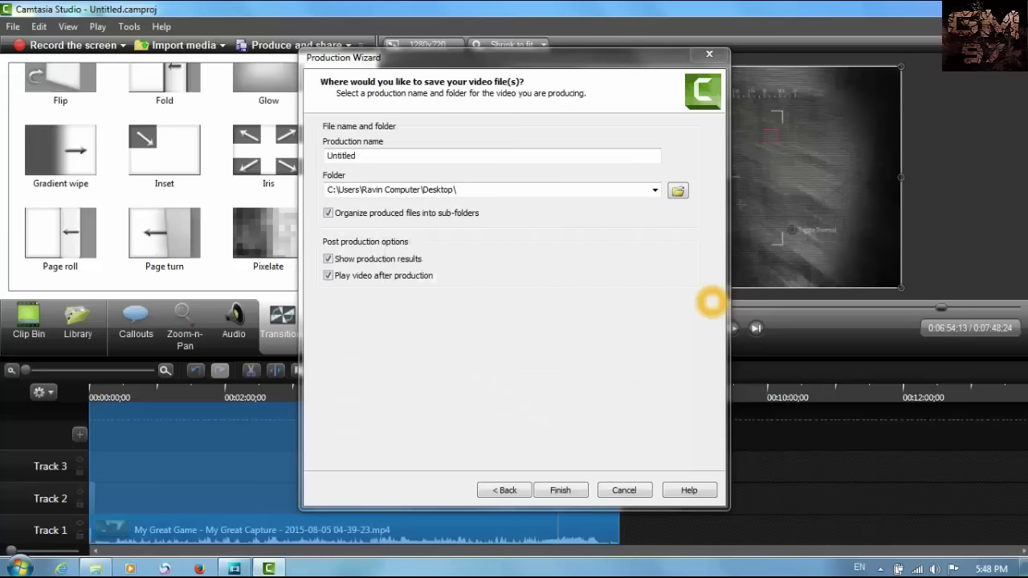
{"action": "key", "text": "Escape"}
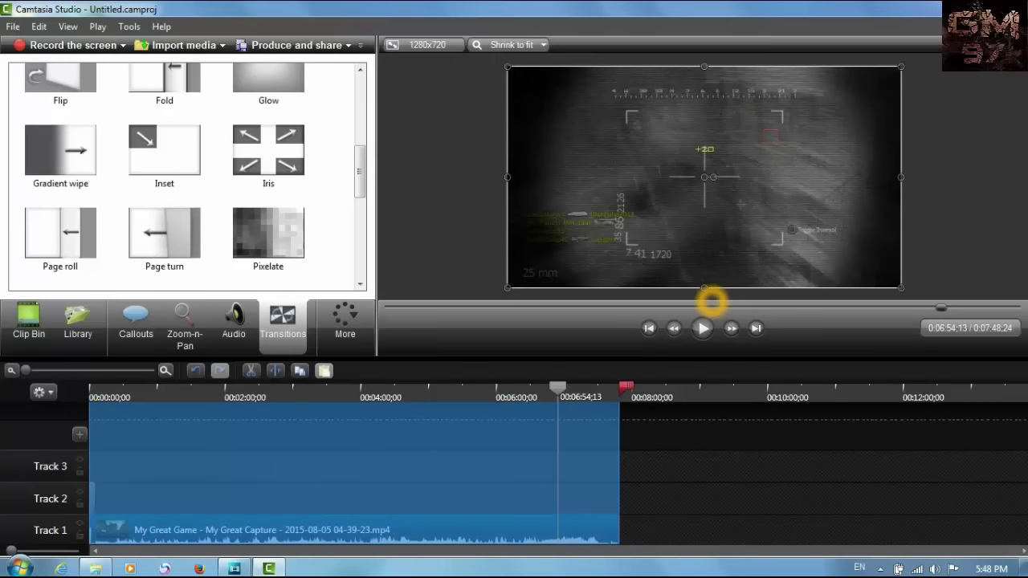
- Produce the video again with the MP4 with Smart Player (up to 720p) preset, cancel the rendering and close the wizard
{"action": "key", "text": "ctrl+Left"}
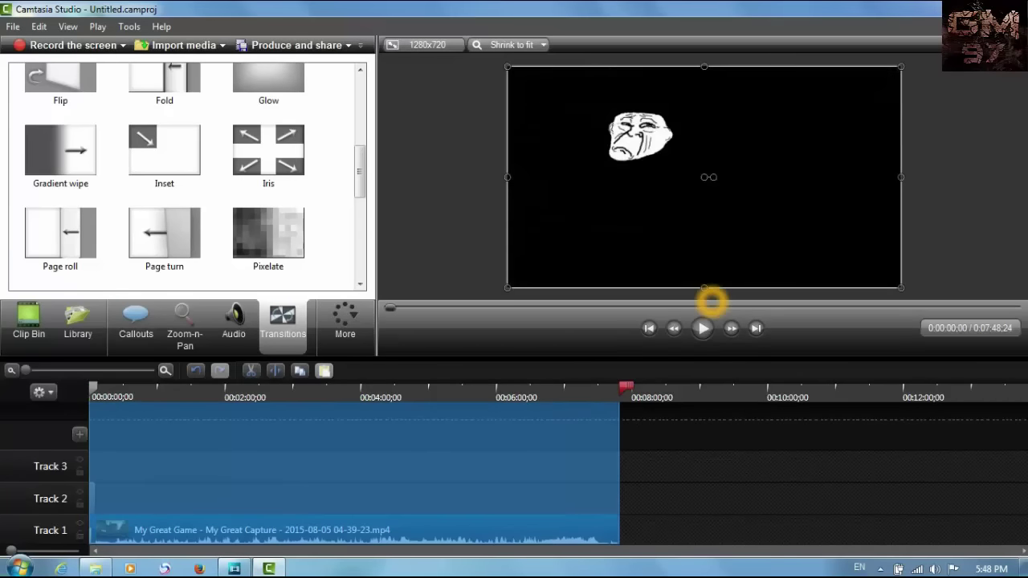
{"action": "key", "text": "ctrl+Right"}
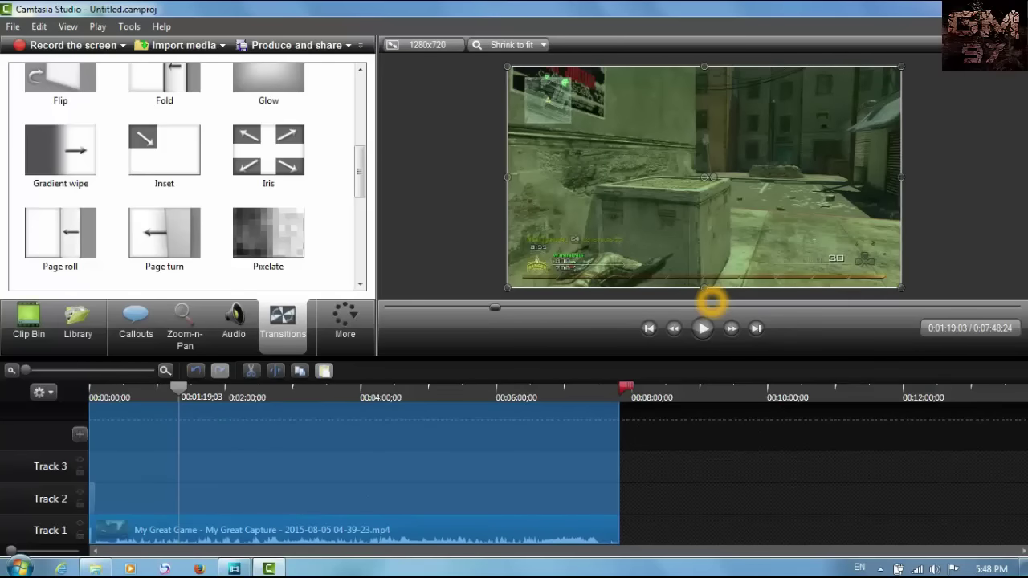
{"action": "key", "text": "ctrl+p"}
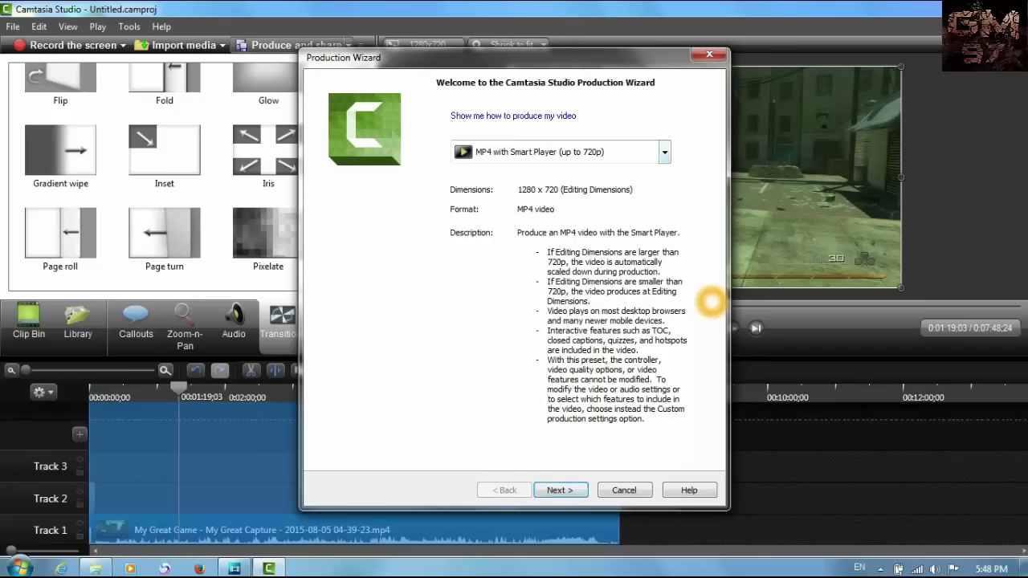
{"action": "key", "text": "Return"}
{"action": "key", "text": "Return"}
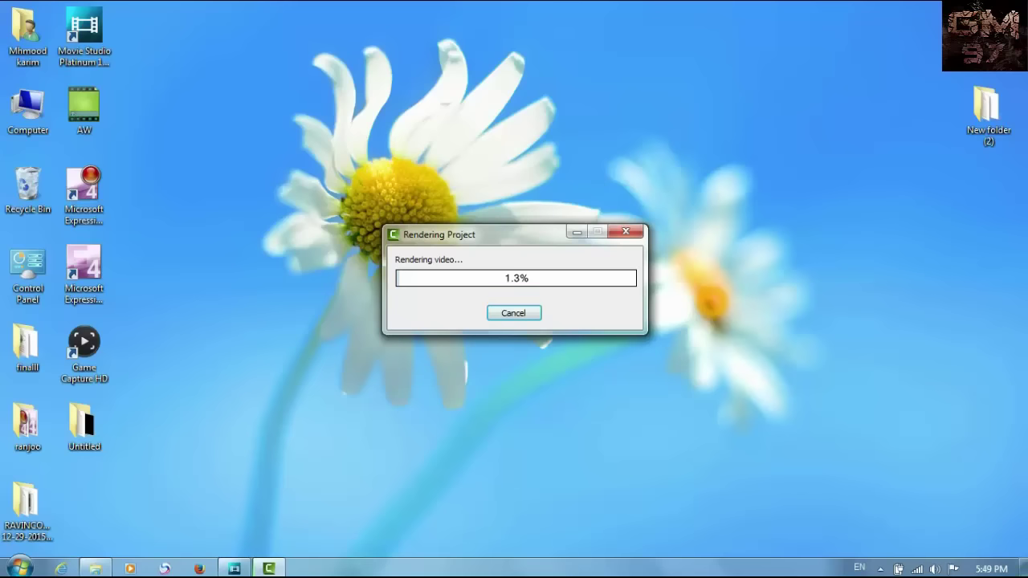
{"action": "key", "text": "Escape"}
{"action": "left_click", "coordinate": [578, 318]}
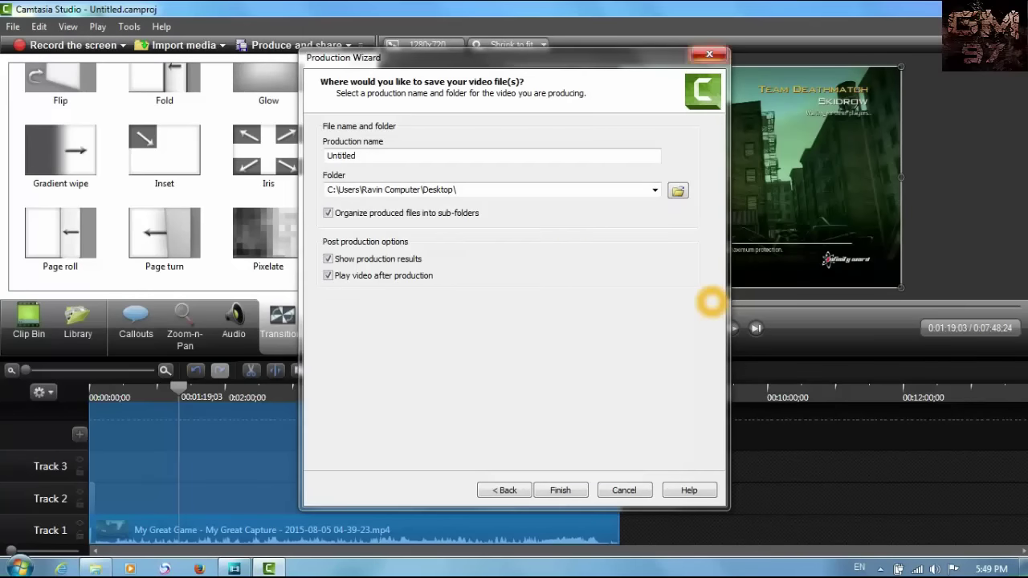
{"action": "key", "text": "Escape"}
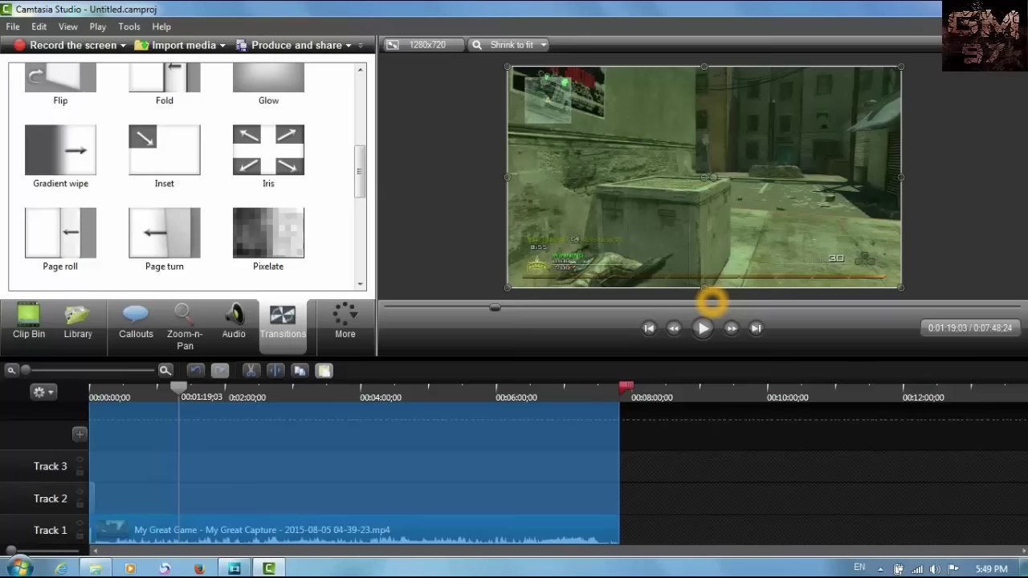
{"action": "key", "text": "ctrl+Left"}
{"action": "key", "text": "ctrl+Left"}
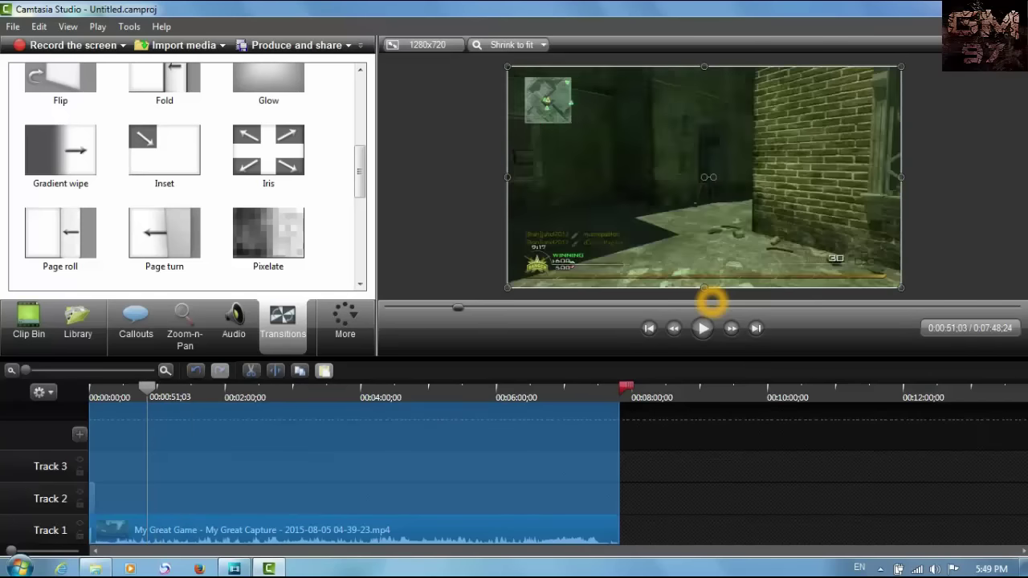
{"action": "key", "text": "ctrl+Left"}
{"action": "key", "text": "ctrl+Left"}
{"action": "key", "text": "ctrl+Left"}
{"action": "key", "text": "ctrl+Left"}
{"action": "key", "text": "ctrl+Left"}
{"action": "key", "text": "ctrl+Left"}
{"action": "key", "text": "ctrl+Left"}
{"action": "key", "text": "ctrl+Left"}
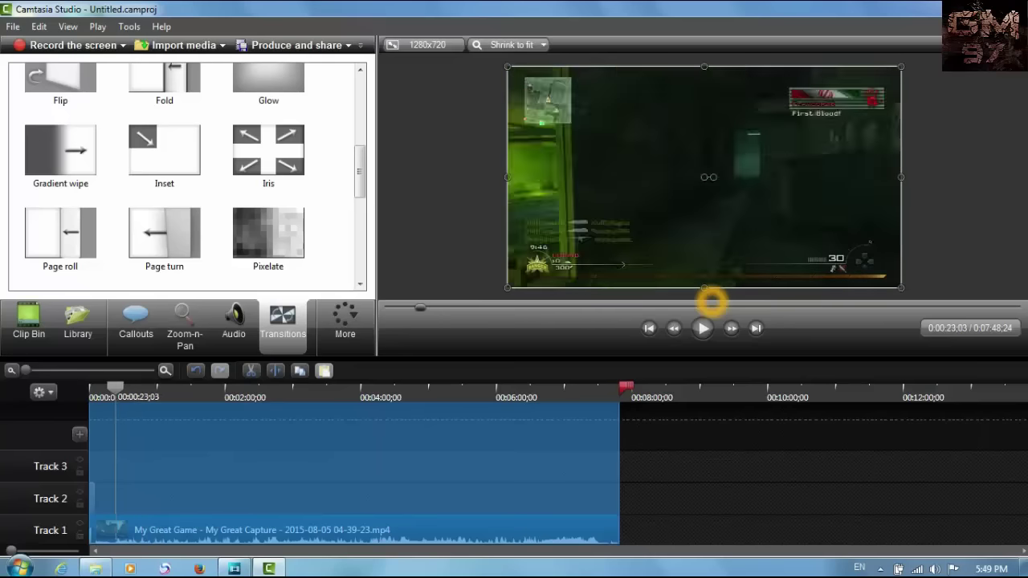
{"action": "key", "text": "ctrl+Left"}
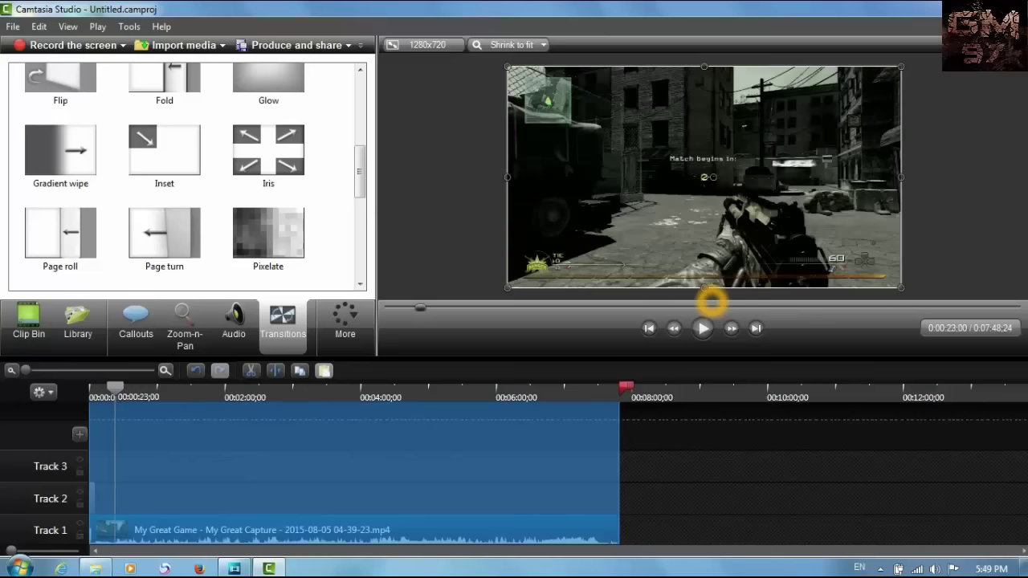
{"action": "key", "text": "ctrl+Right"}
{"action": "key", "text": "ctrl+Right"}
{"action": "key", "text": "ctrl+Right"}
{"action": "key", "text": "ctrl+Right"}
{"action": "key", "text": "ctrl+Right"}
{"action": "key", "text": "ctrl+Right"}
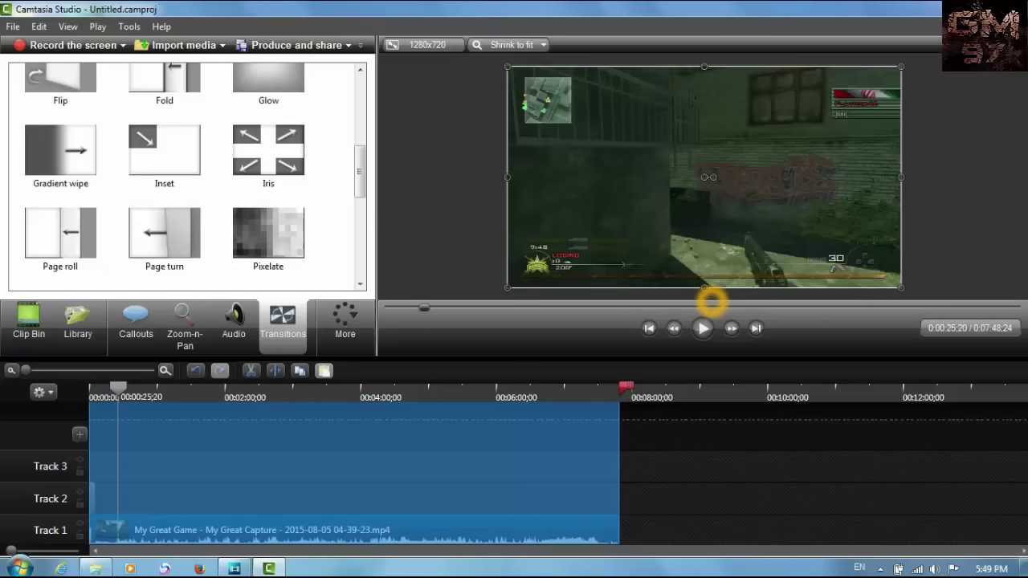
{"action": "key", "text": "ctrl+Right"}
{"action": "key", "text": "ctrl+Right"}
{"action": "key", "text": "ctrl+Right"}
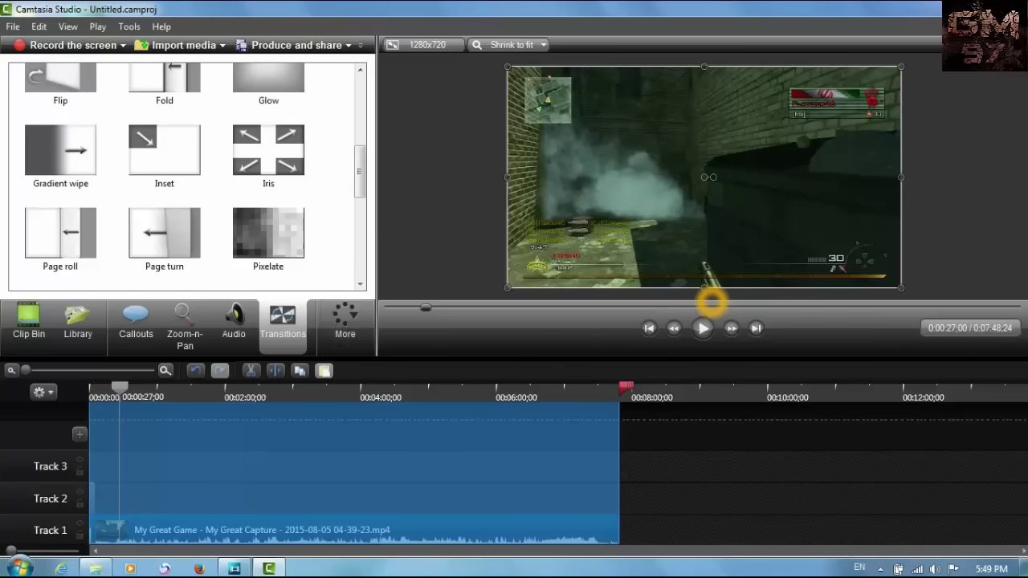
{"action": "left_click", "coordinate": [711, 301]}
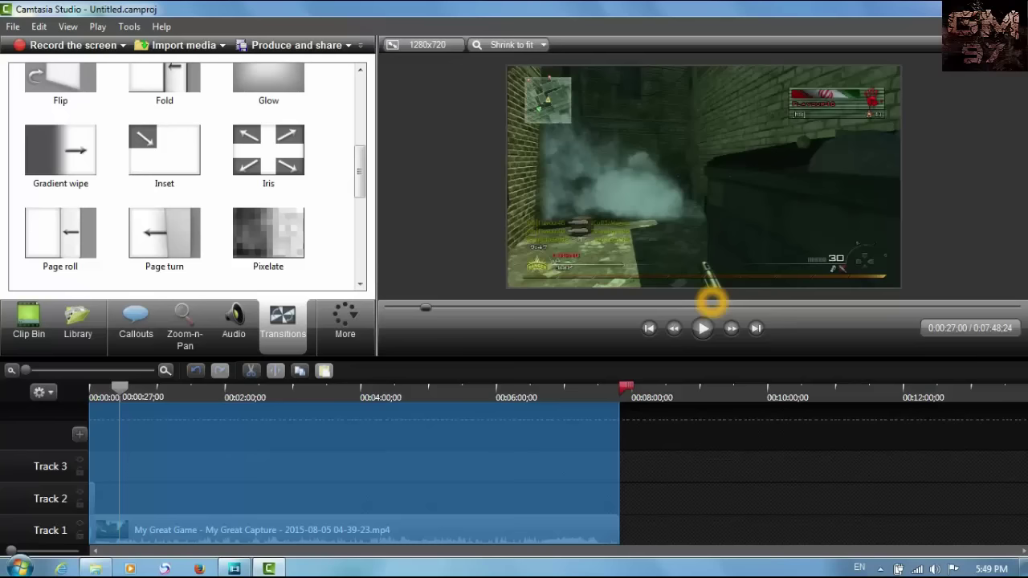
{"action": "key", "text": "ctrl+Left"}
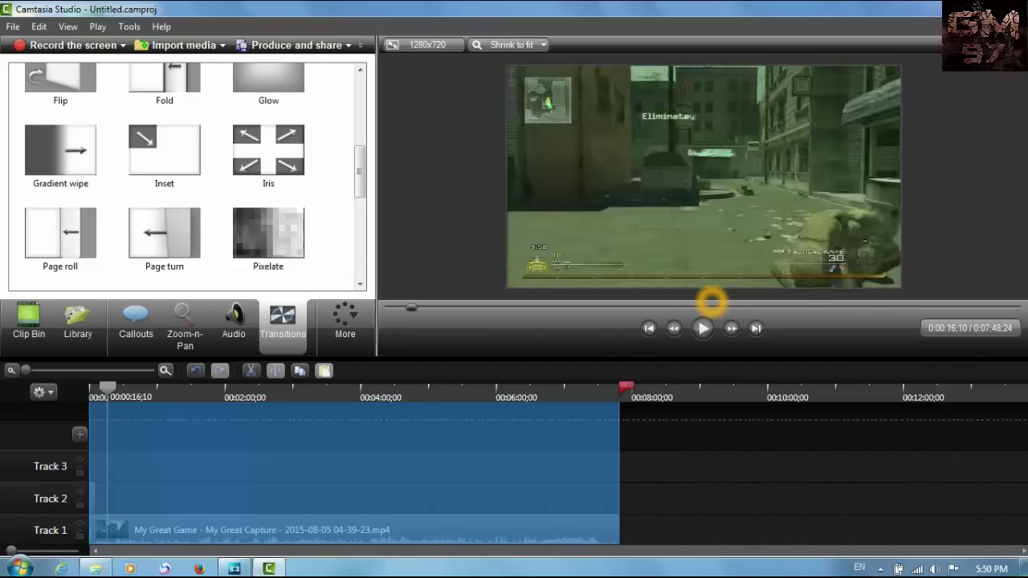
- Play back the gameplay clip in the preview to review the edited footage
{"action": "key", "text": "ctrl+Right"}
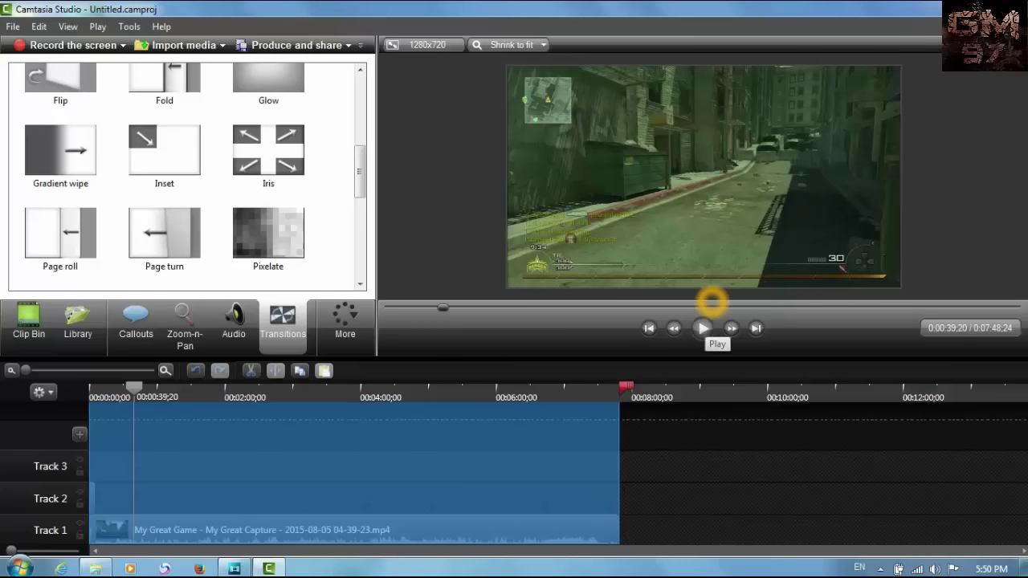
{"action": "left_click", "coordinate": [703, 328]}
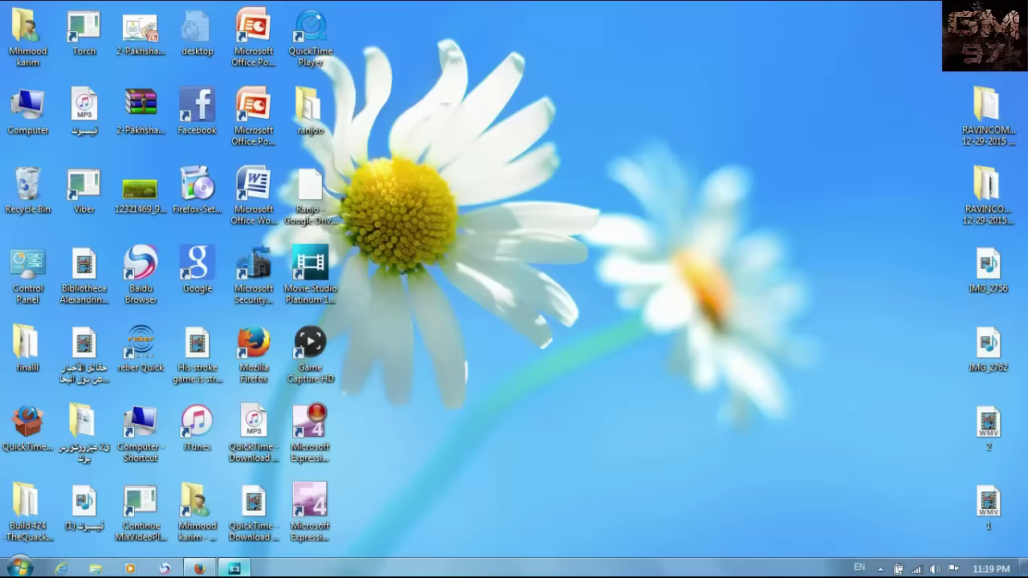
- Switch to the untitled project in Movie Studio Platinum 13.0
{"action": "mouse_move", "coordinate": [234, 568]}
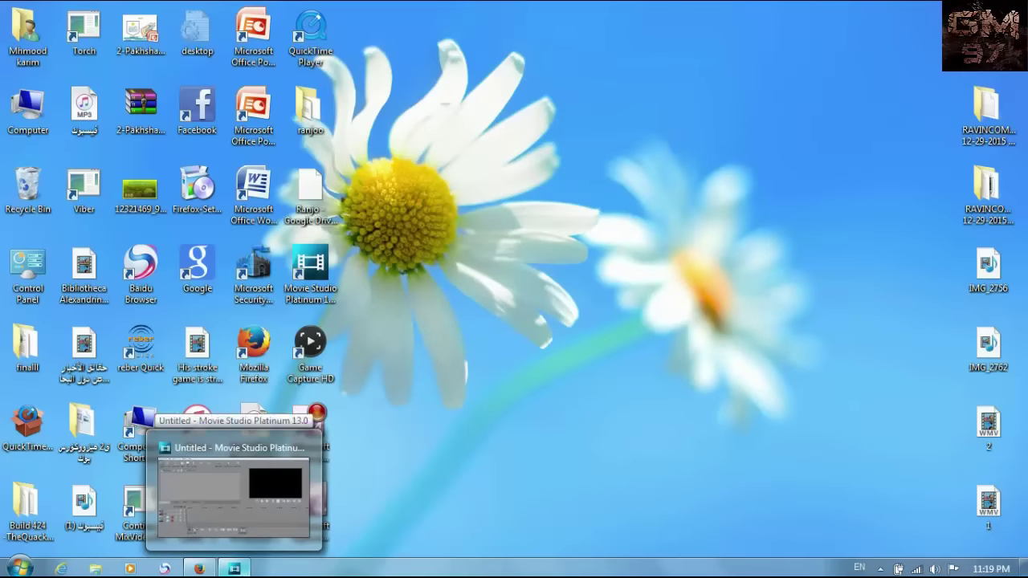
{"action": "left_click", "coordinate": [240, 568]}
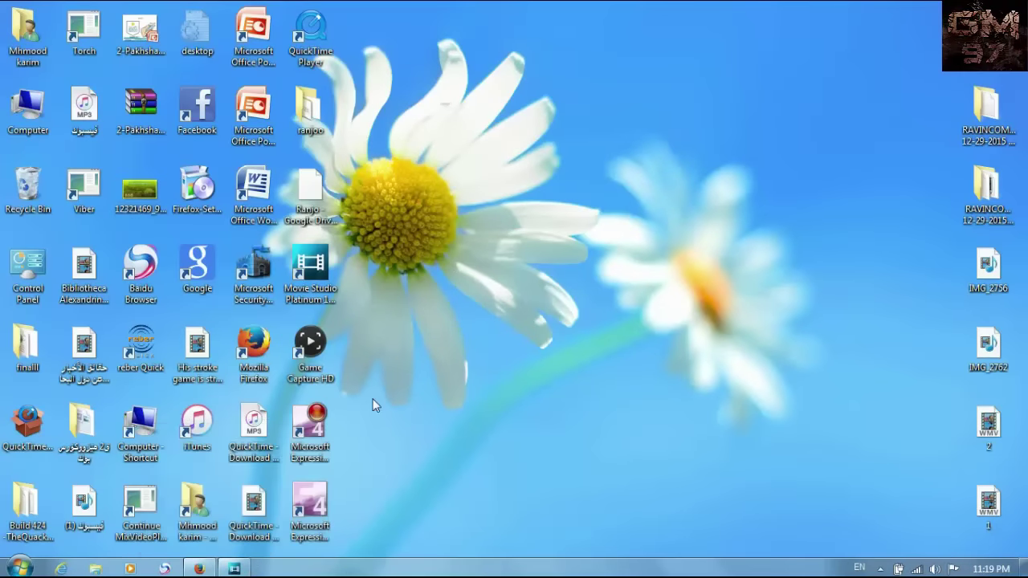
{"action": "left_click", "coordinate": [241, 569]}
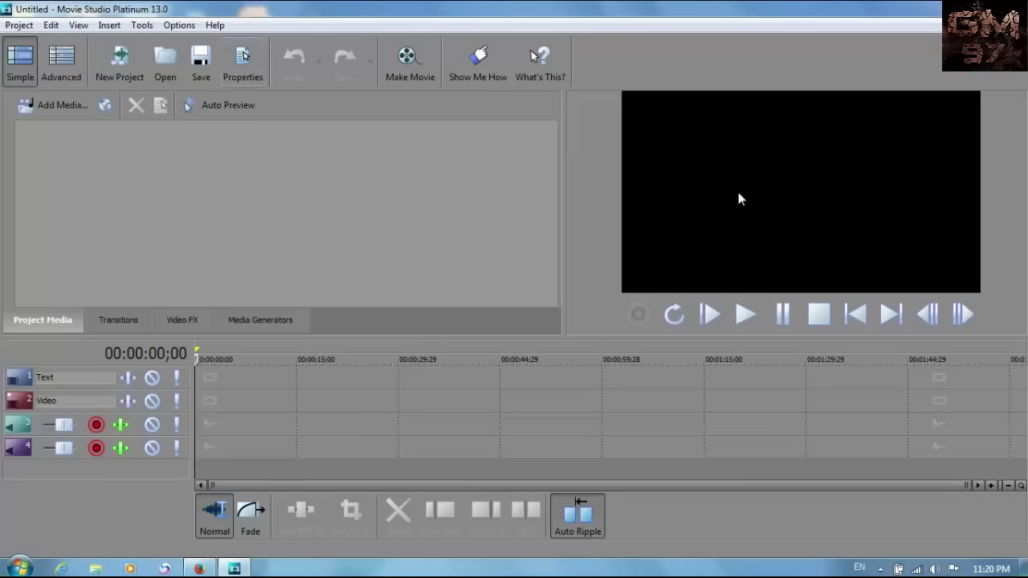
- Examine the project media, transitions, video effects and media generators offered in Simple mode
{"action": "left_click", "coordinate": [124, 317]}
{"action": "left_click", "coordinate": [182, 321]}
{"action": "left_click", "coordinate": [255, 322]}
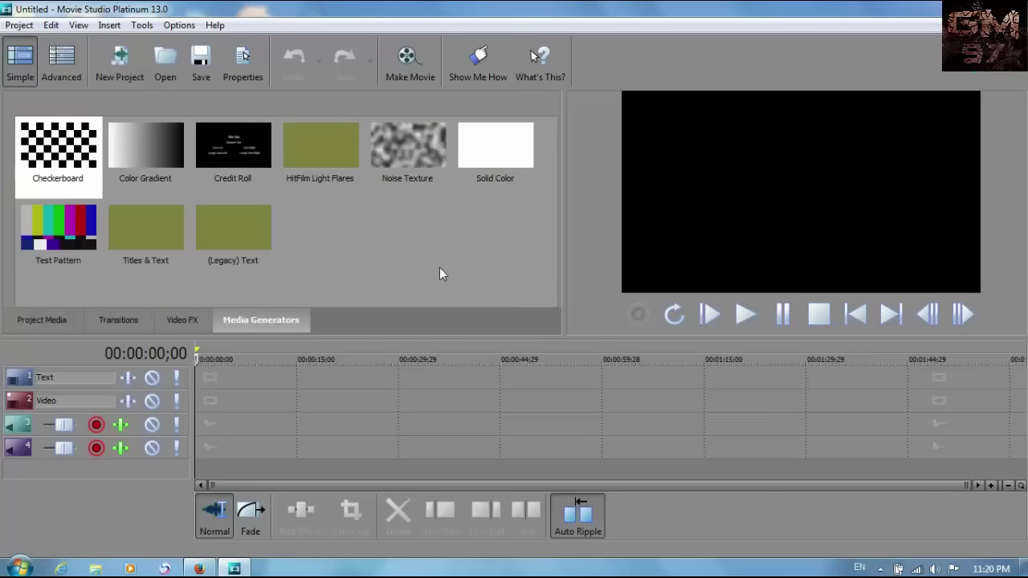
{"action": "left_click", "coordinate": [130, 320]}
{"action": "left_click_drag", "start_coordinate": [551, 175], "coordinate": [555, 142]}
{"action": "left_click", "coordinate": [182, 320]}
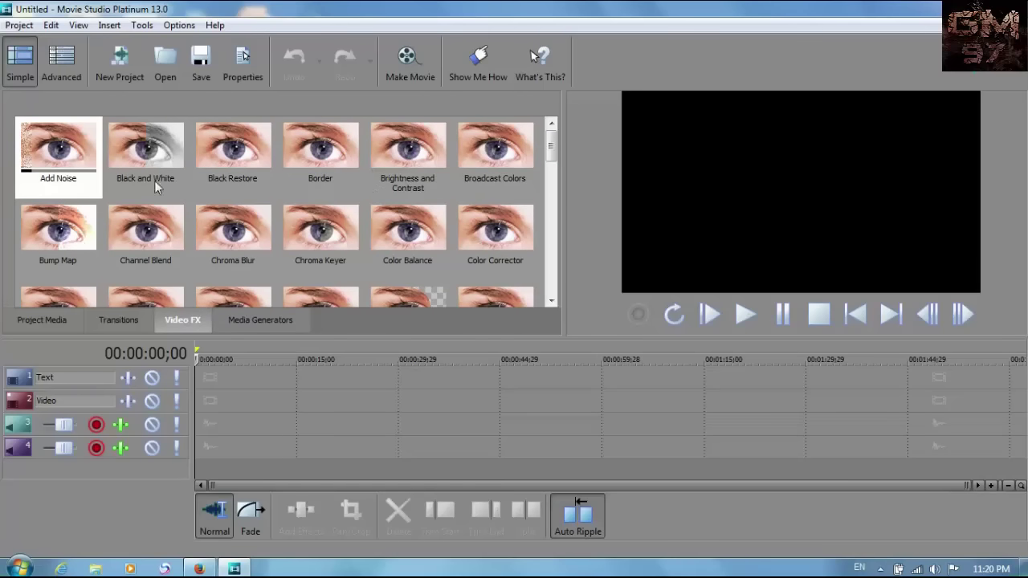
{"action": "mouse_move", "coordinate": [551, 158]}
{"action": "left_mouse_down"}
{"action": "mouse_move", "coordinate": [552, 273]}
{"action": "mouse_move", "coordinate": [558, 147]}
{"action": "left_mouse_up"}
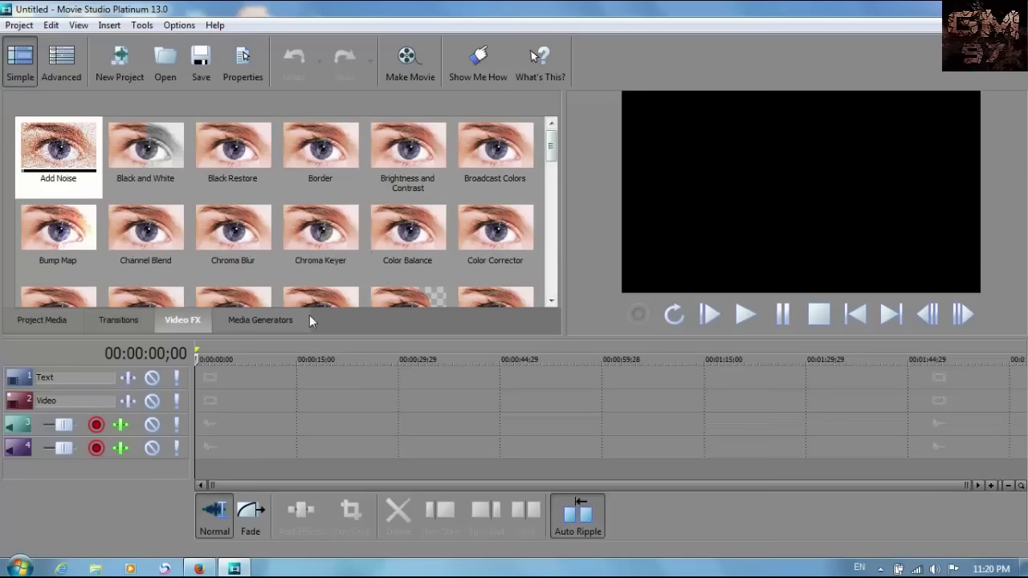
{"action": "left_click", "coordinate": [257, 325]}
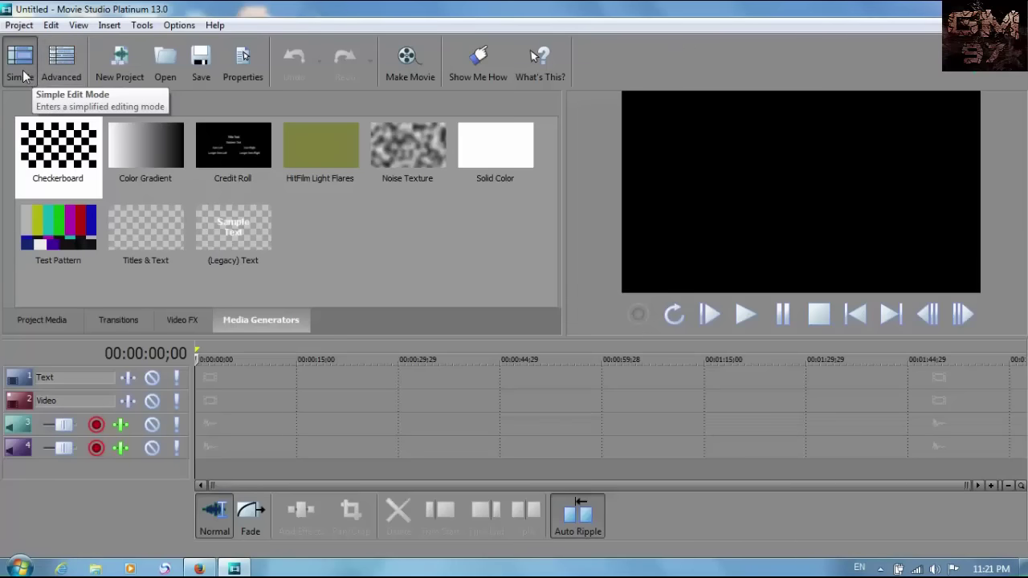
{"action": "left_click", "coordinate": [58, 324]}
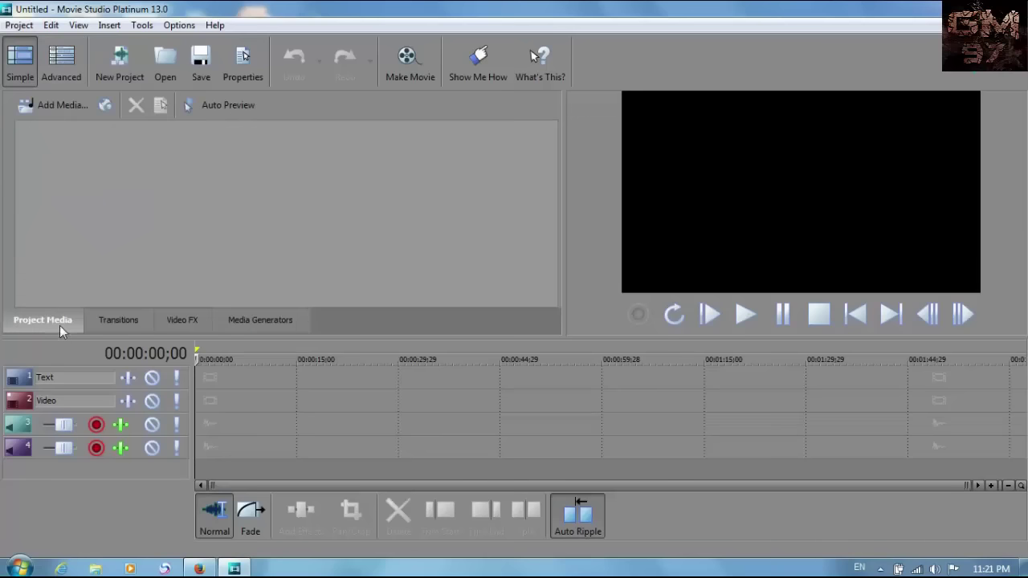
{"action": "left_click", "coordinate": [97, 319]}
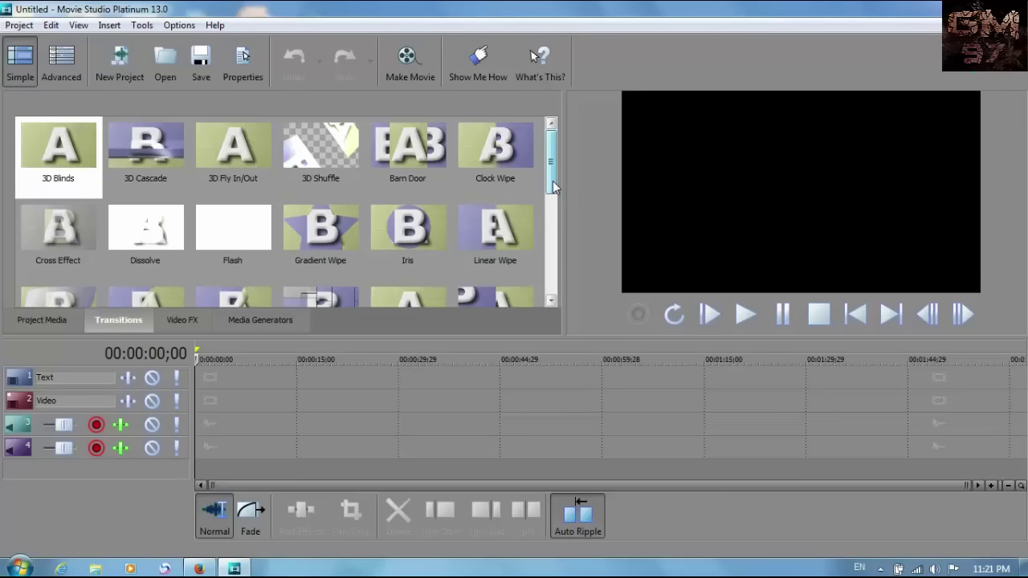
- Switch the editor to Advanced mode and look through the file explorer and the Flash and Dissolve transition presets
{"action": "left_click", "coordinate": [61, 64]}
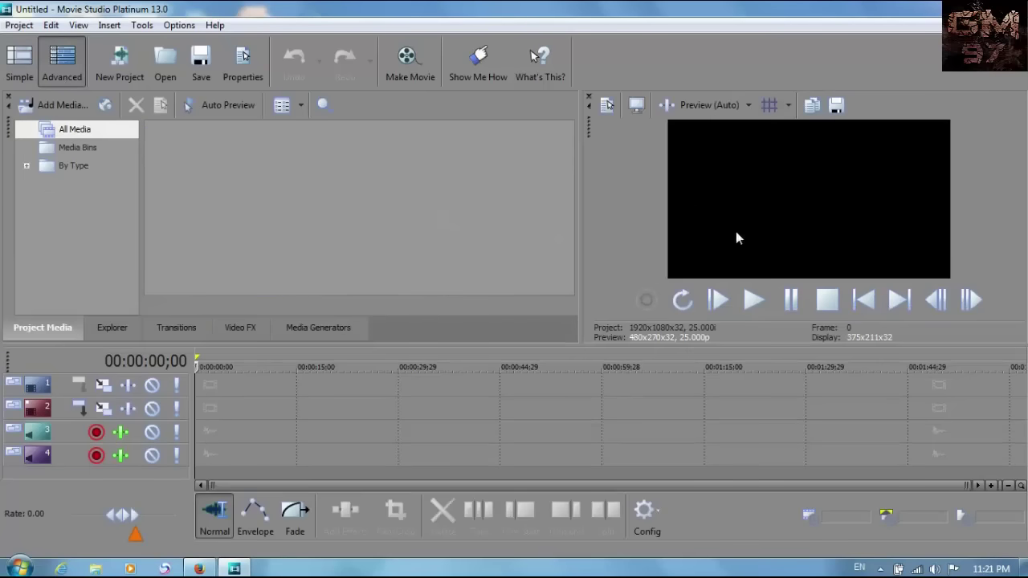
{"action": "left_click", "coordinate": [116, 330]}
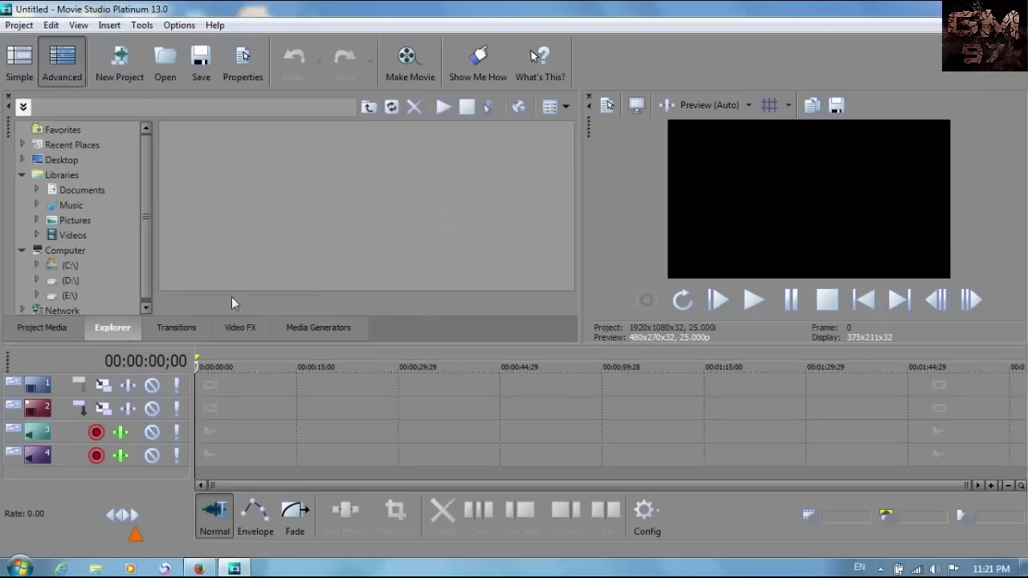
{"action": "left_click", "coordinate": [168, 329]}
{"action": "scroll", "coordinate": [110, 176], "scroll_direction": "down", "scroll_amount": 2}
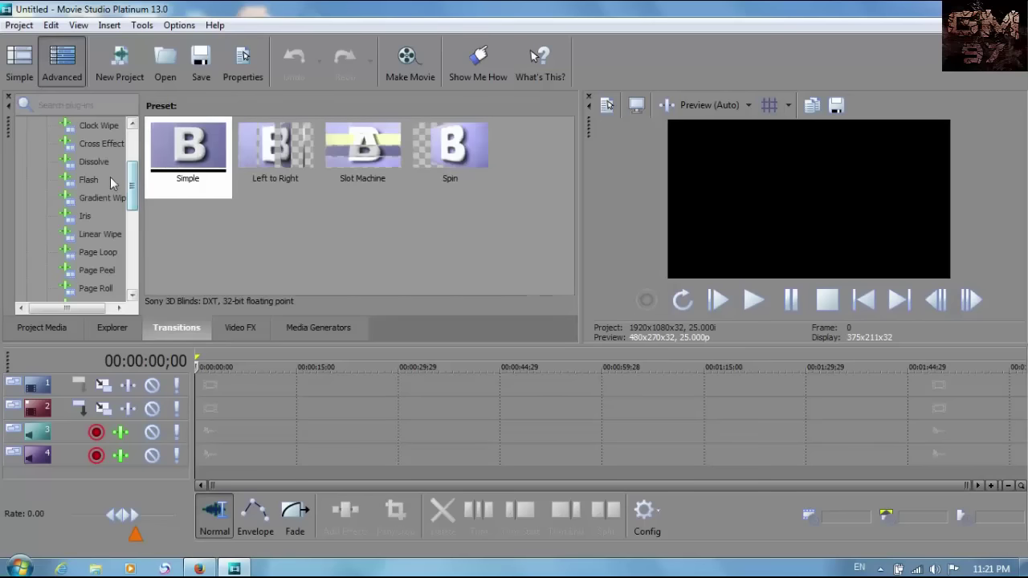
{"action": "left_click", "coordinate": [106, 177]}
{"action": "left_click", "coordinate": [94, 162]}
- Examine the Video FX presets, including Channel Blend, Color Match, Gaussian Blur, Glow and Gradient Map
{"action": "left_click", "coordinate": [245, 325]}
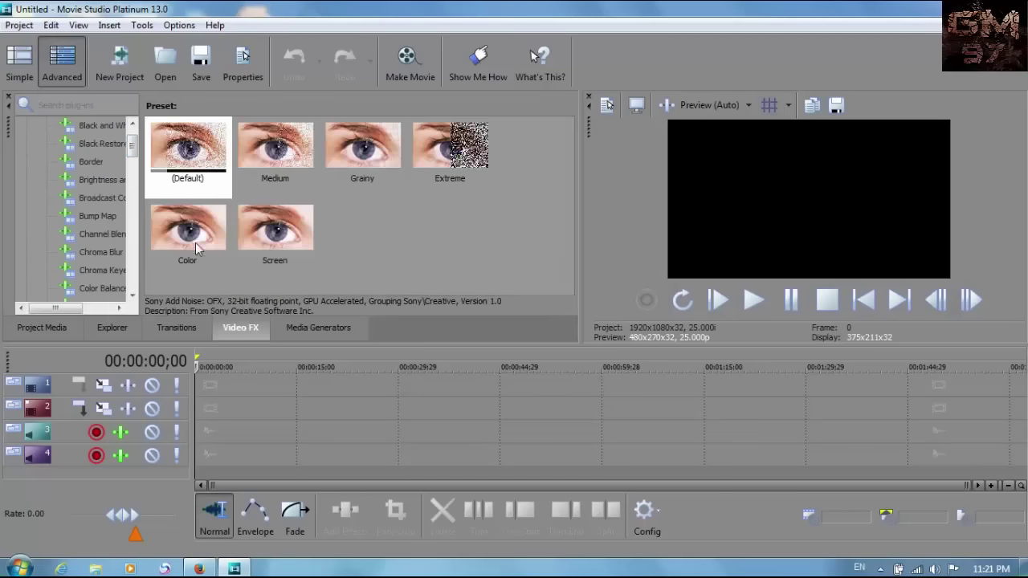
{"action": "scroll", "coordinate": [137, 159], "scroll_direction": "down", "scroll_amount": 3}
{"action": "left_click", "coordinate": [102, 180]}
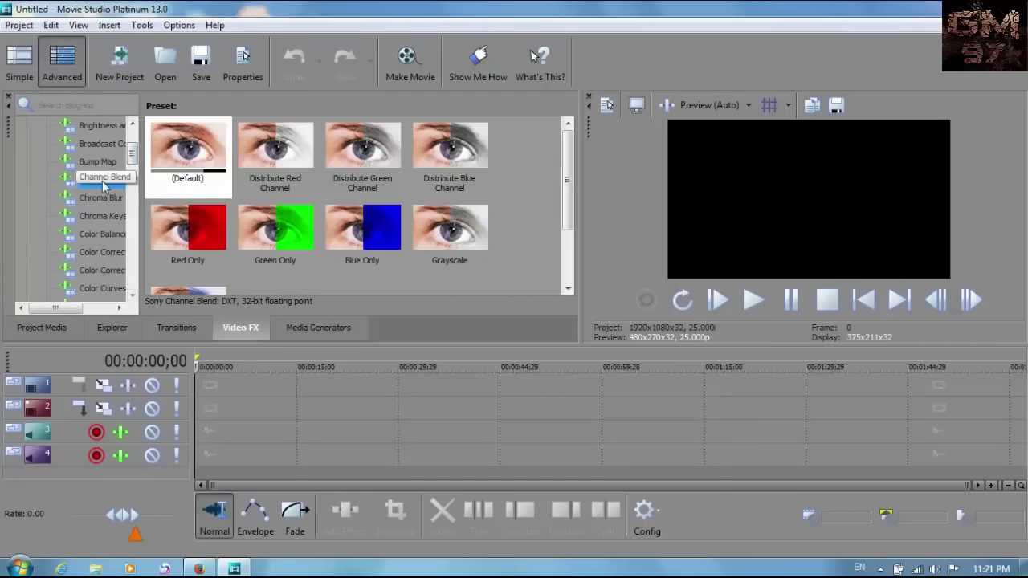
{"action": "scroll", "coordinate": [128, 173], "scroll_direction": "down", "scroll_amount": 2}
{"action": "left_click", "coordinate": [118, 180]}
{"action": "scroll", "coordinate": [121, 190], "scroll_direction": "down", "scroll_amount": 3}
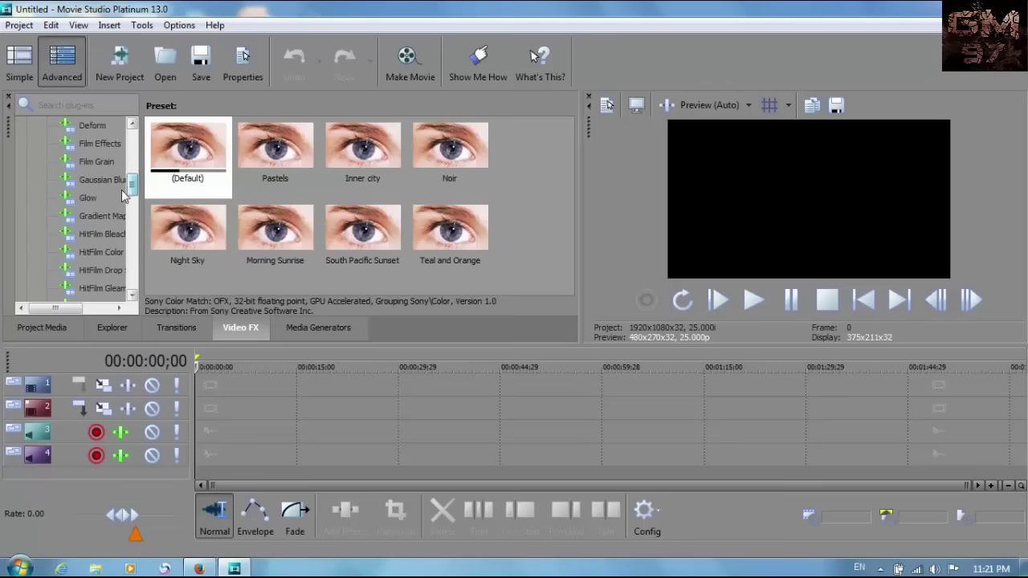
{"action": "left_click", "coordinate": [104, 181]}
{"action": "left_click", "coordinate": [88, 197]}
{"action": "left_click", "coordinate": [102, 215]}
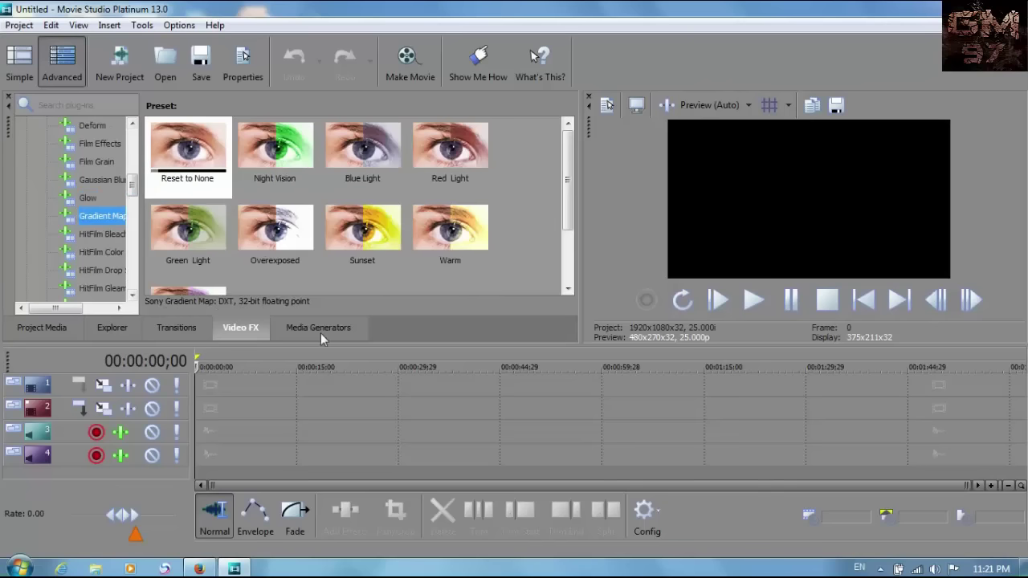
- Examine the media generator presets for Titles & Text, Test Pattern, HitFilm Light Flares, Credit Roll and Color Gradient
{"action": "left_click", "coordinate": [320, 329]}
{"action": "left_click", "coordinate": [102, 216]}
{"action": "key", "text": "Down"}
{"action": "key", "text": "Down"}
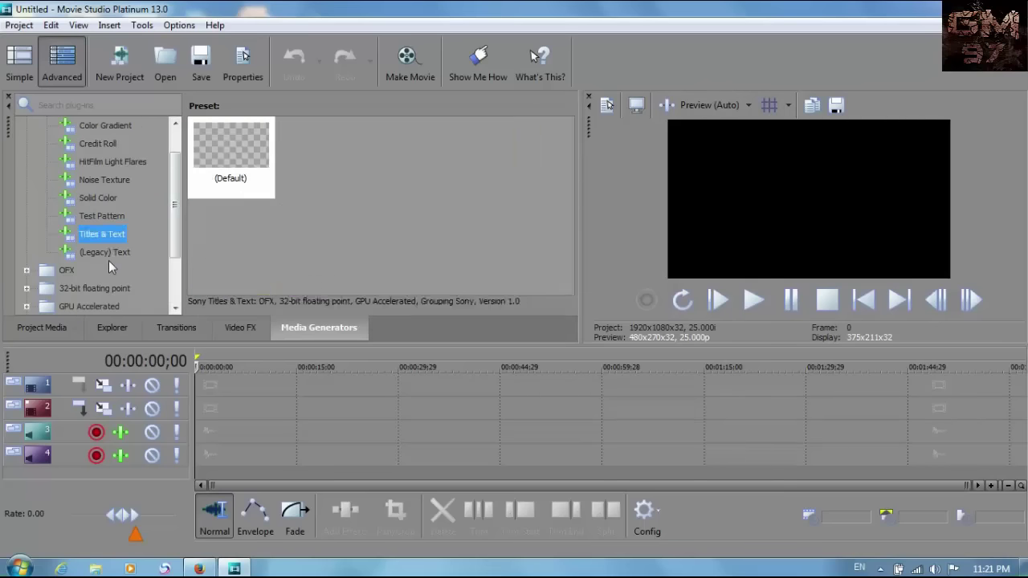
{"action": "left_click", "coordinate": [102, 215]}
{"action": "left_click", "coordinate": [108, 161]}
{"action": "left_click", "coordinate": [97, 143]}
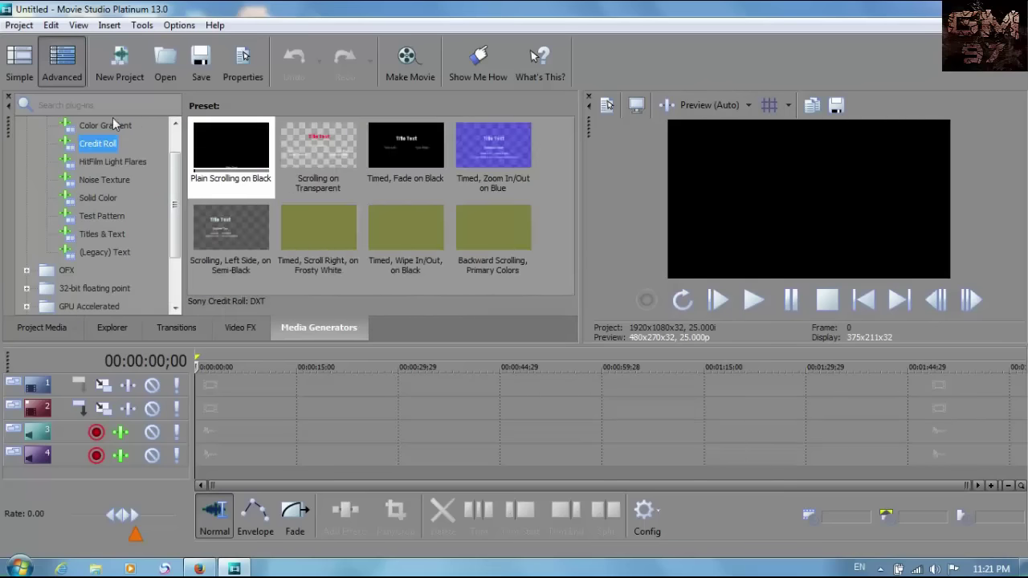
{"action": "left_click", "coordinate": [105, 125]}
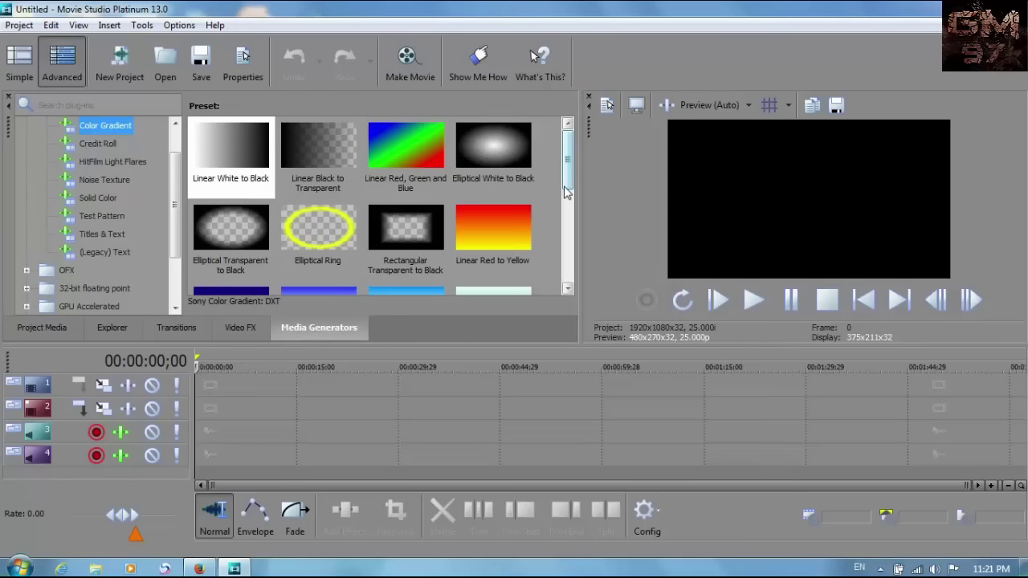
{"action": "mouse_move", "coordinate": [567, 186]}
{"action": "left_mouse_down"}
{"action": "mouse_move", "coordinate": [572, 269]}
{"action": "mouse_move", "coordinate": [570, 170]}
{"action": "left_mouse_up"}
{"action": "left_click_drag", "start_coordinate": [569, 170], "coordinate": [488, 172]}
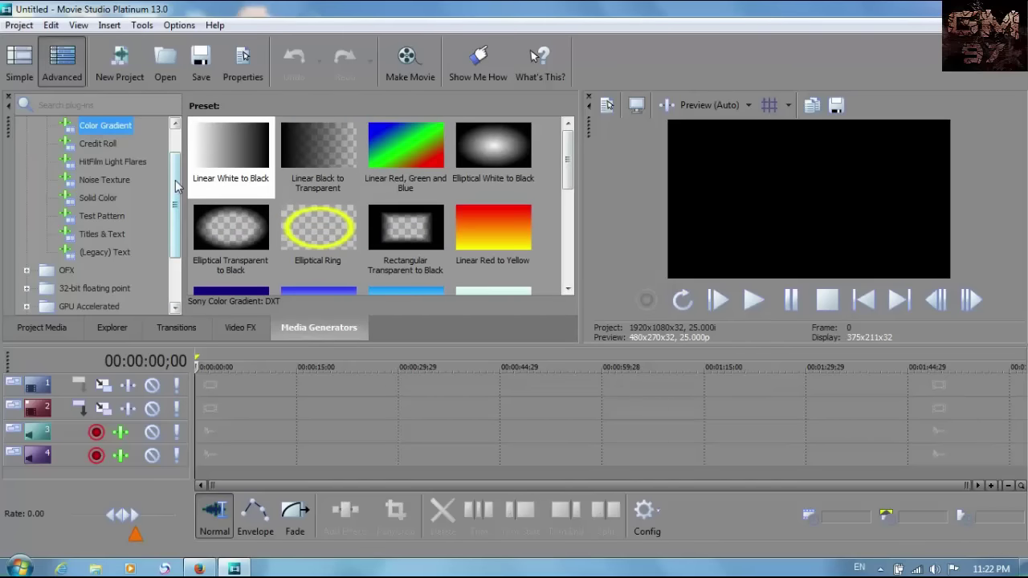
- View the Checkerboard generator presets and look through the full set of Color Gradient presets
{"action": "left_click_drag", "start_coordinate": [176, 186], "coordinate": [176, 163]}
{"action": "left_click", "coordinate": [97, 180]}
{"action": "left_click", "coordinate": [104, 143]}
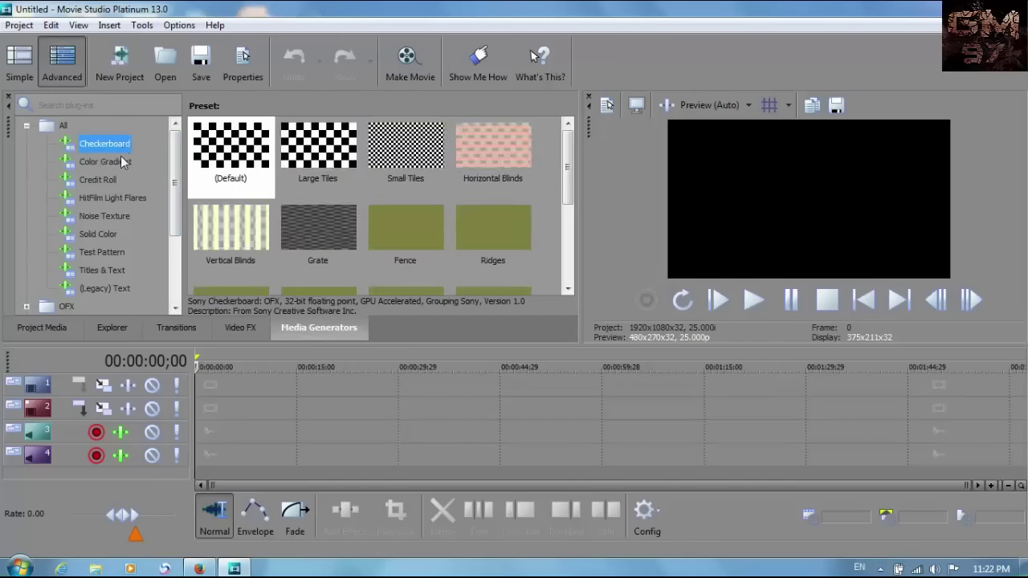
{"action": "left_click", "coordinate": [122, 161]}
{"action": "left_click_drag", "start_coordinate": [567, 163], "coordinate": [545, 166]}
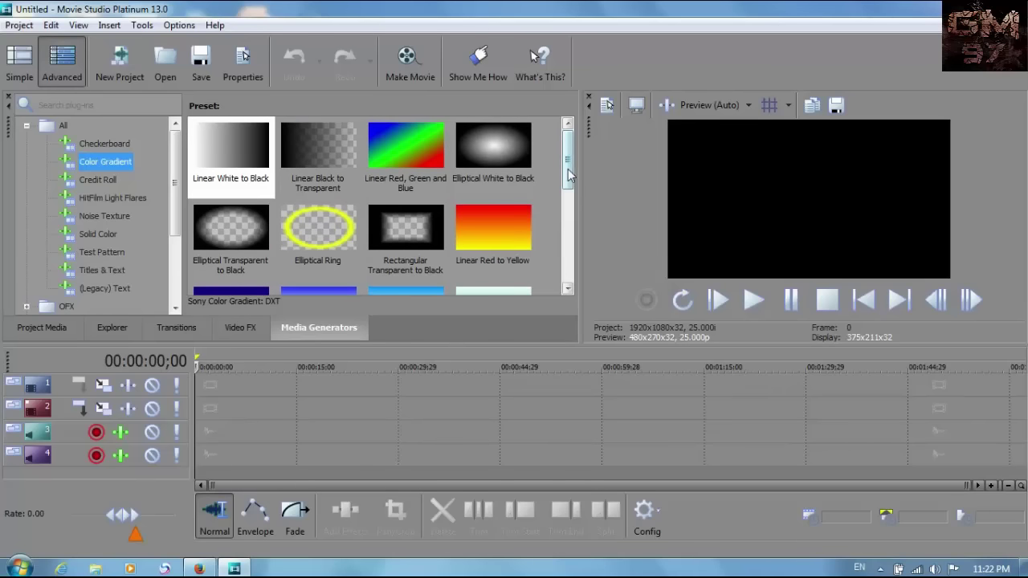
{"action": "left_click_drag", "start_coordinate": [568, 175], "coordinate": [569, 209]}
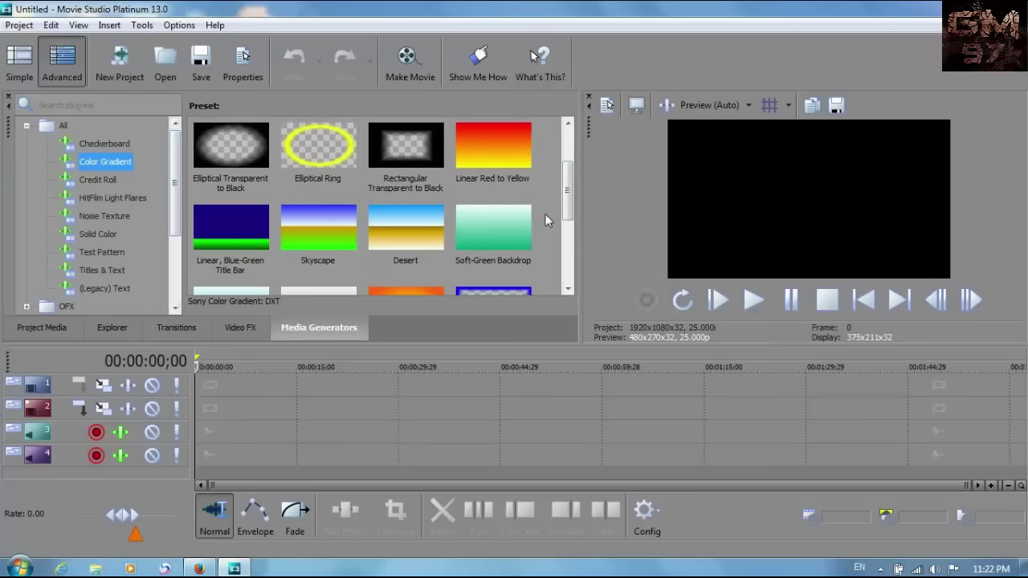
{"action": "mouse_move", "coordinate": [569, 194]}
{"action": "left_mouse_down"}
{"action": "mouse_move", "coordinate": [568, 213]}
{"action": "mouse_move", "coordinate": [567, 197]}
{"action": "left_mouse_up"}
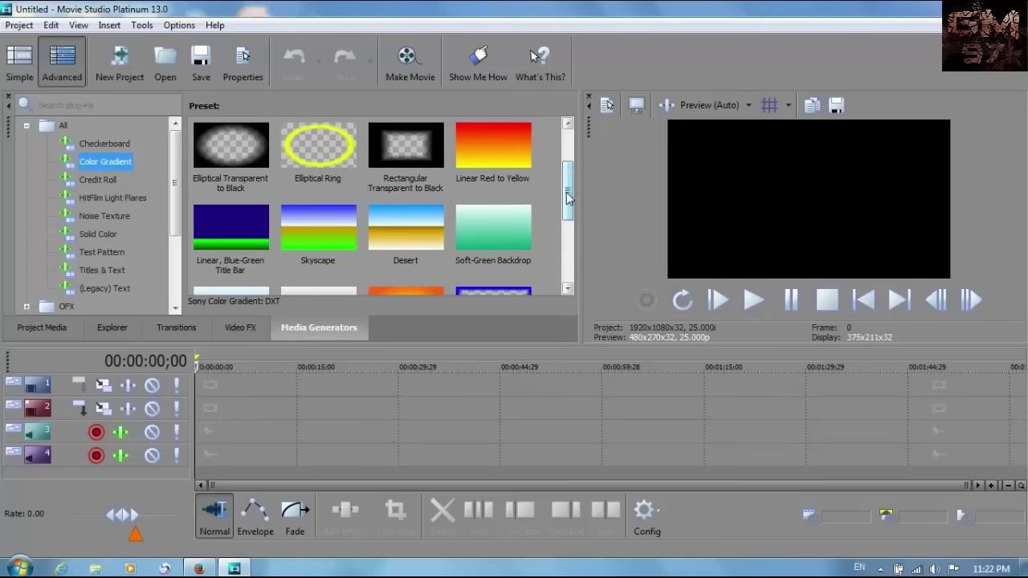
- Look at the HitFilm Light Flares, Solid Color, Test Pattern and Titles & Text generators, and return to Color Gradient
{"action": "left_click", "coordinate": [106, 199]}
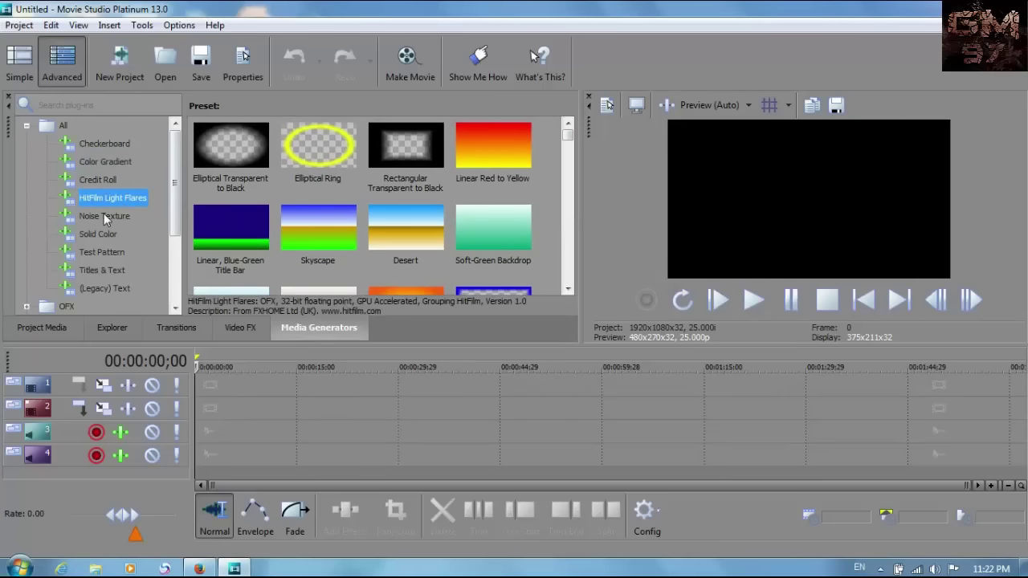
{"action": "left_click", "coordinate": [100, 233]}
{"action": "left_click", "coordinate": [100, 256]}
{"action": "left_click", "coordinate": [104, 270]}
{"action": "left_click", "coordinate": [93, 163]}
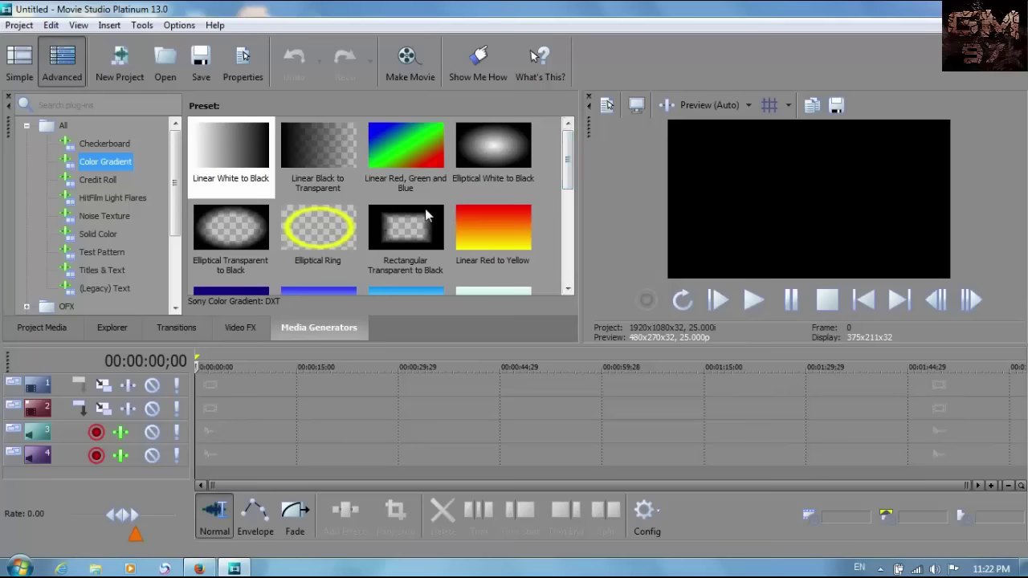
- Compare the media generators in Simple mode with the generators, video effects and transitions in Advanced mode
{"action": "left_click", "coordinate": [27, 61]}
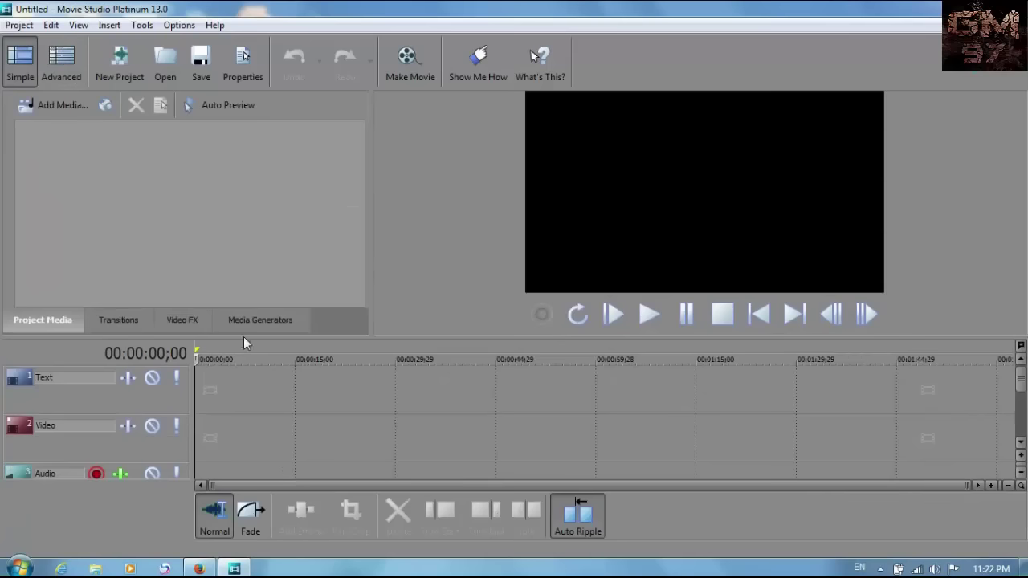
{"action": "left_click", "coordinate": [261, 320]}
{"action": "scroll", "coordinate": [360, 265], "scroll_direction": "down", "scroll_amount": 1}
{"action": "scroll", "coordinate": [360, 264], "scroll_direction": "up", "scroll_amount": 1}
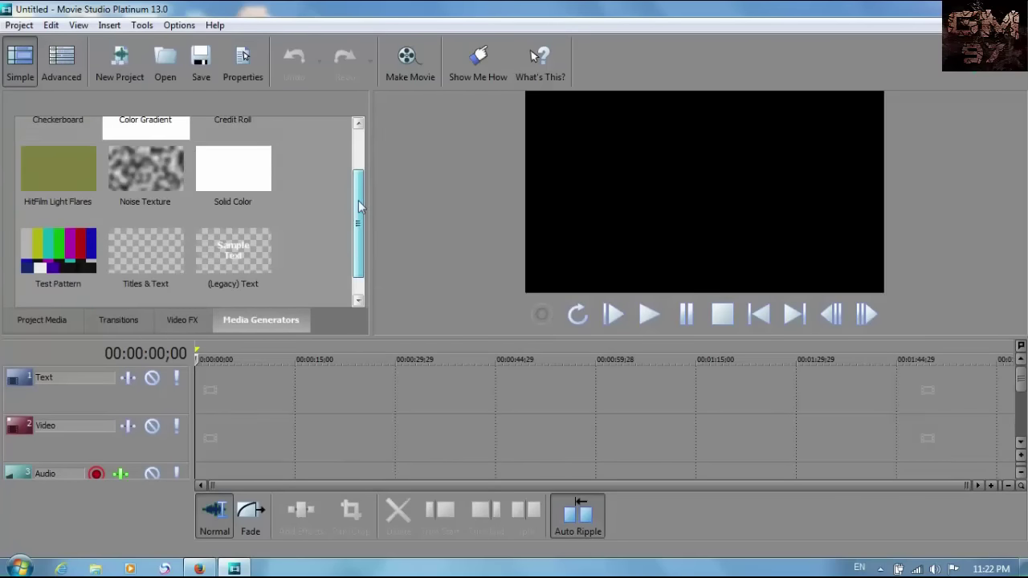
{"action": "left_click", "coordinate": [75, 71]}
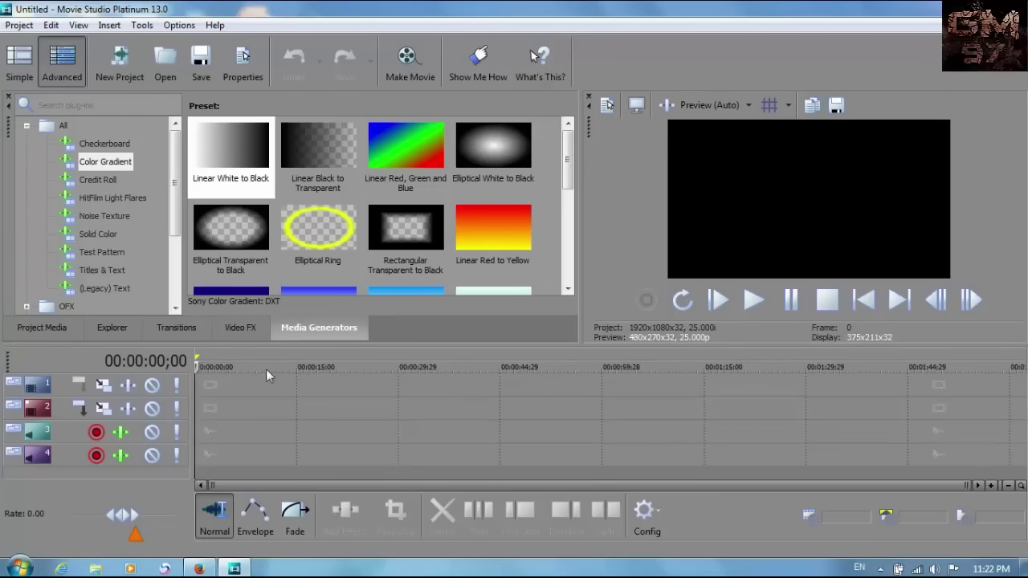
{"action": "left_click", "coordinate": [240, 327]}
{"action": "left_click", "coordinate": [176, 326]}
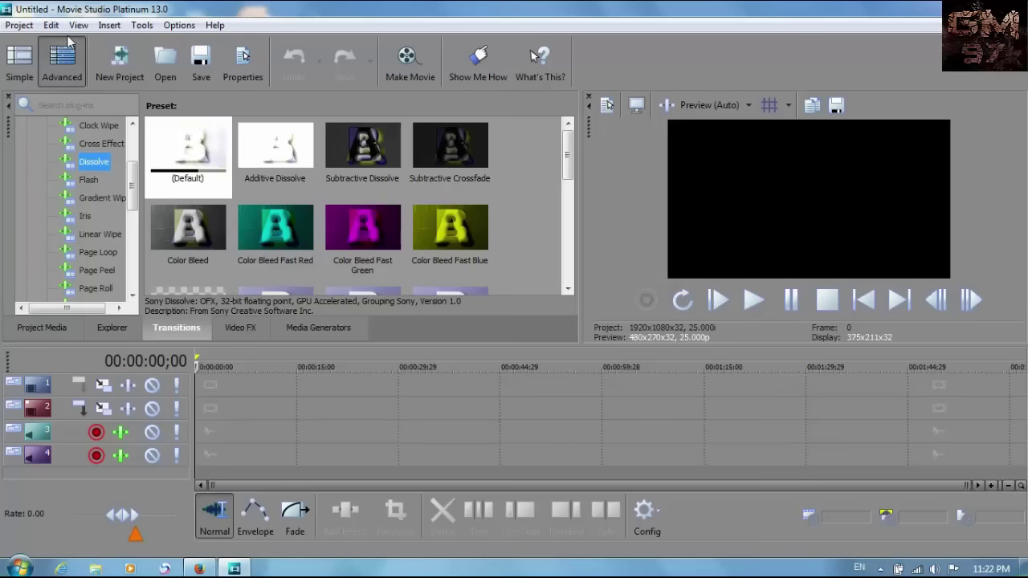
- Look through the editing options available on the empty video track 1
{"action": "left_click", "coordinate": [386, 392]}
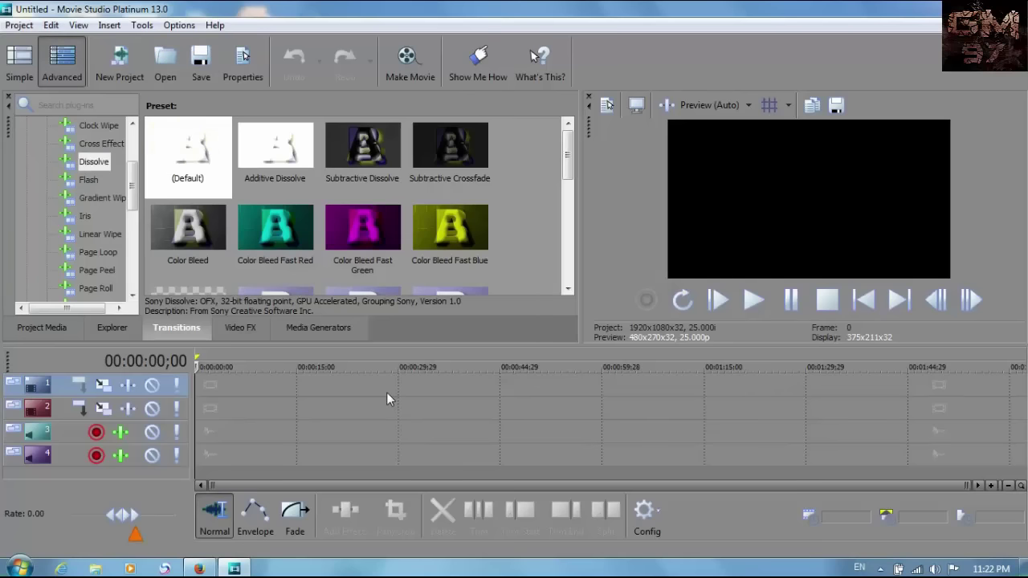
{"action": "right_click", "coordinate": [386, 393]}
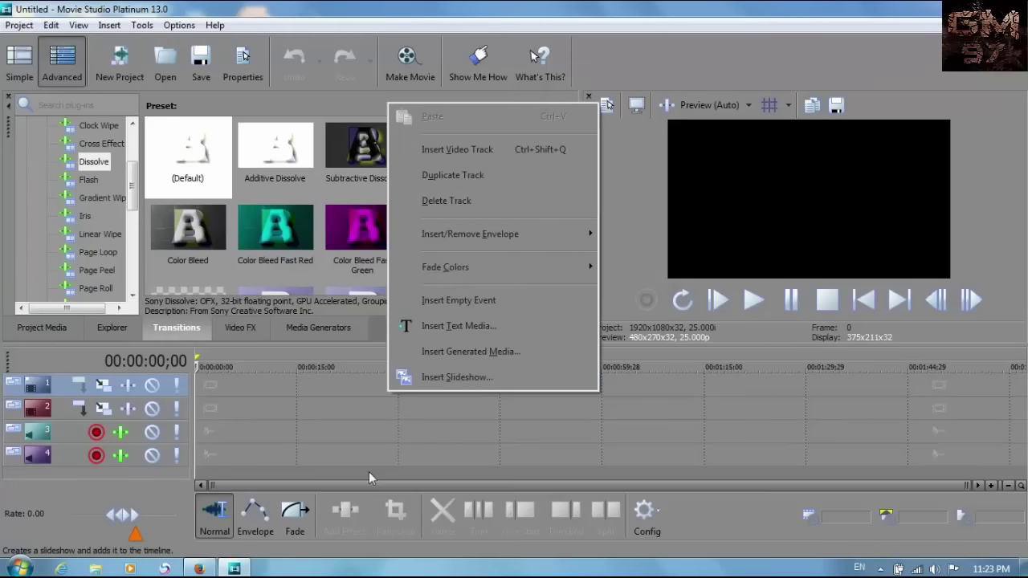
{"action": "mouse_move", "coordinate": [456, 274]}
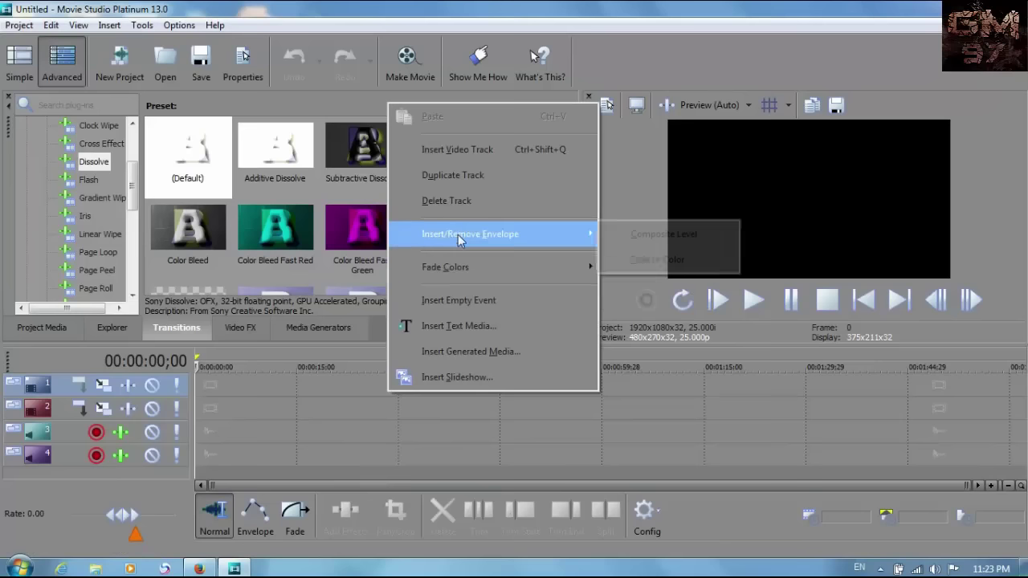
{"action": "left_click", "coordinate": [394, 475]}
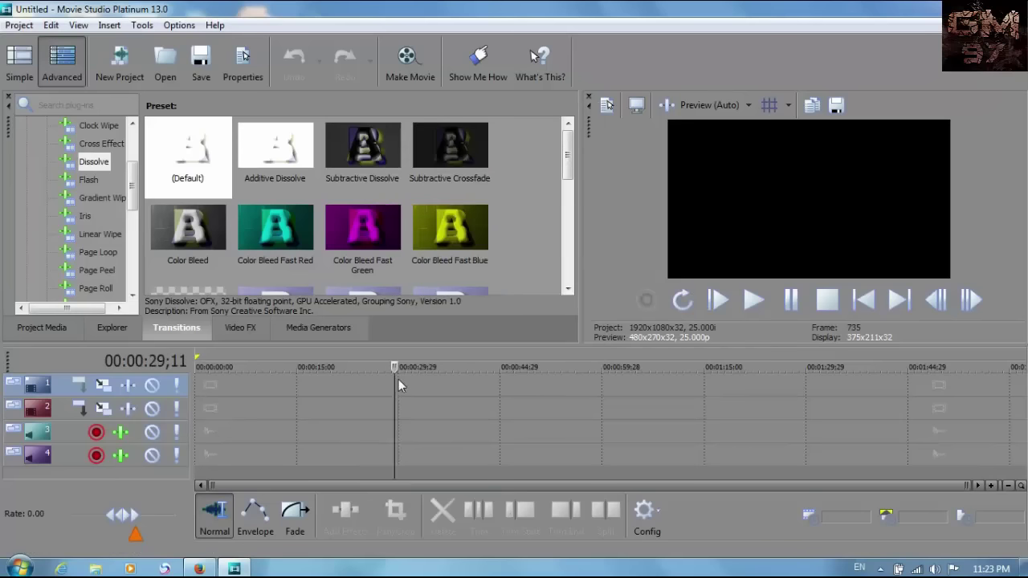
{"action": "left_click_drag", "start_coordinate": [395, 386], "coordinate": [193, 396]}
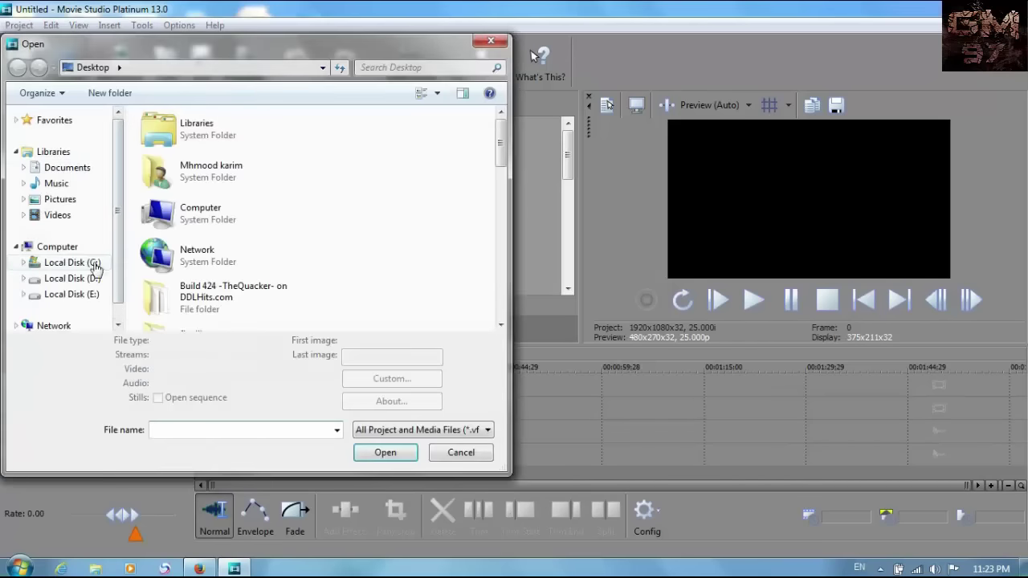
{"action": "left_click", "coordinate": [71, 278]}
{"action": "scroll", "coordinate": [297, 244], "scroll_direction": "down", "scroll_amount": 1}
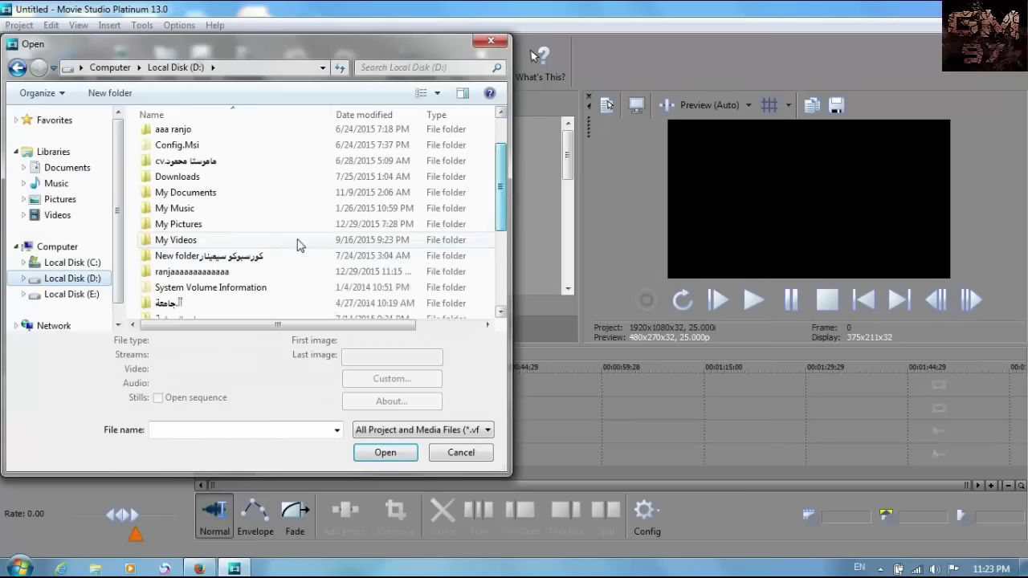
{"action": "double_click", "coordinate": [241, 271]}
{"action": "scroll", "coordinate": [345, 153], "scroll_direction": "down", "scroll_amount": 5}
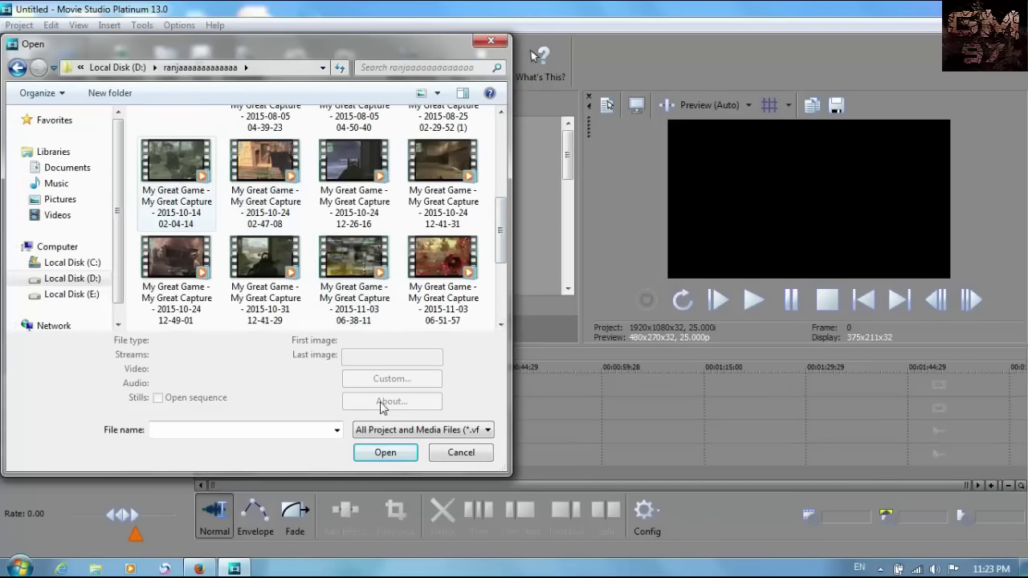
{"action": "left_click", "coordinate": [384, 452]}
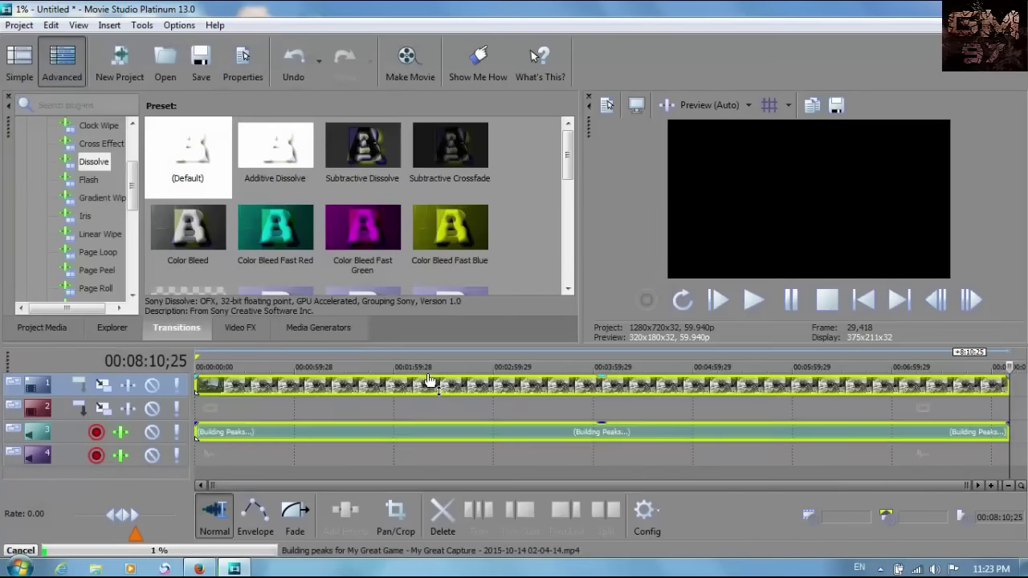
- Place the playhead near 00:00:15 in the clip and look at the available preview quality options
{"action": "left_click", "coordinate": [345, 411]}
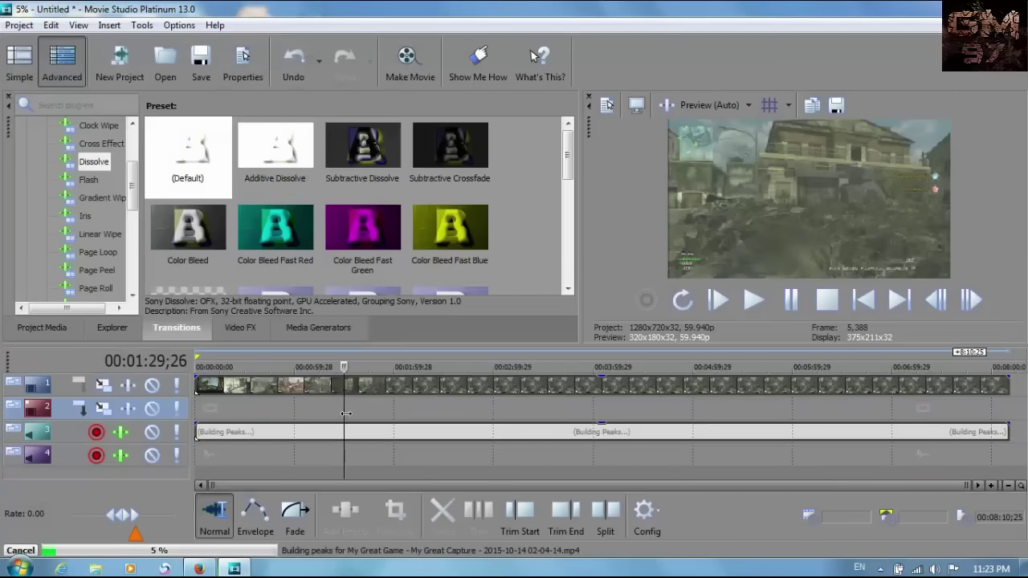
{"action": "left_click_drag", "start_coordinate": [345, 413], "coordinate": [229, 432]}
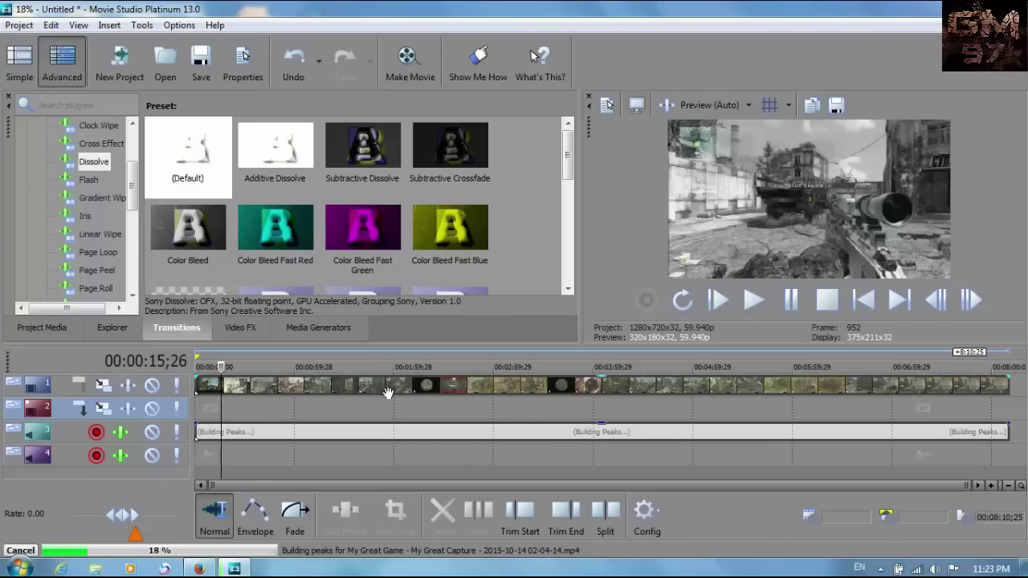
{"action": "left_click", "coordinate": [713, 105]}
{"action": "mouse_move", "coordinate": [739, 166]}
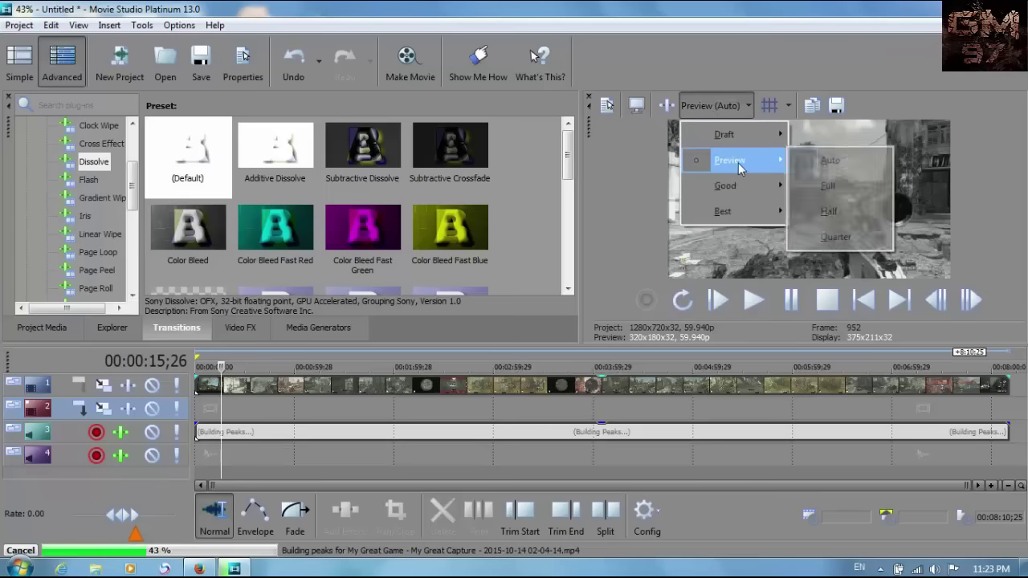
{"action": "left_click", "coordinate": [619, 173]}
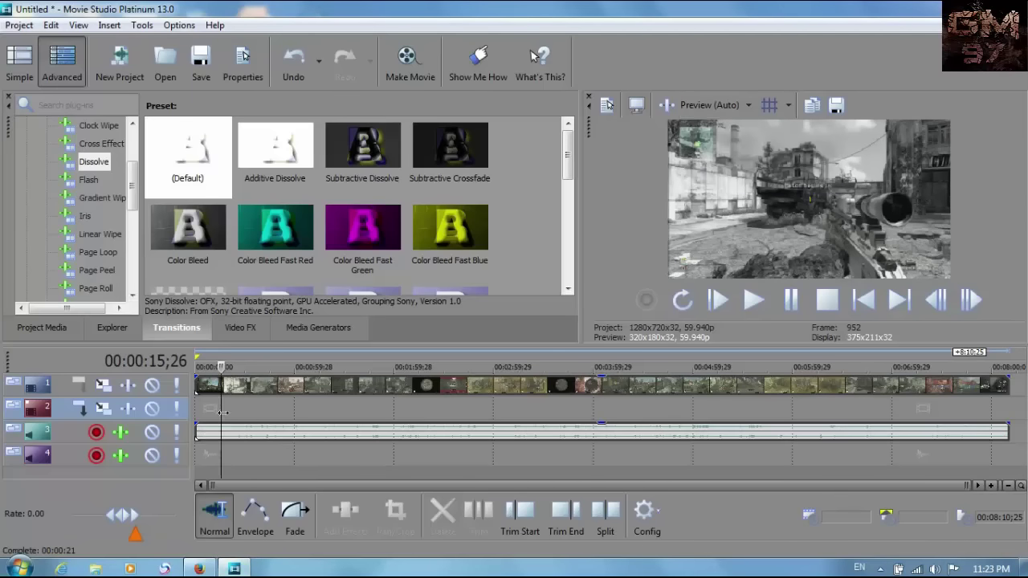
- Play a few seconds of the gameplay clip at Preview (Auto) quality and pause it
{"action": "left_click", "coordinate": [753, 299]}
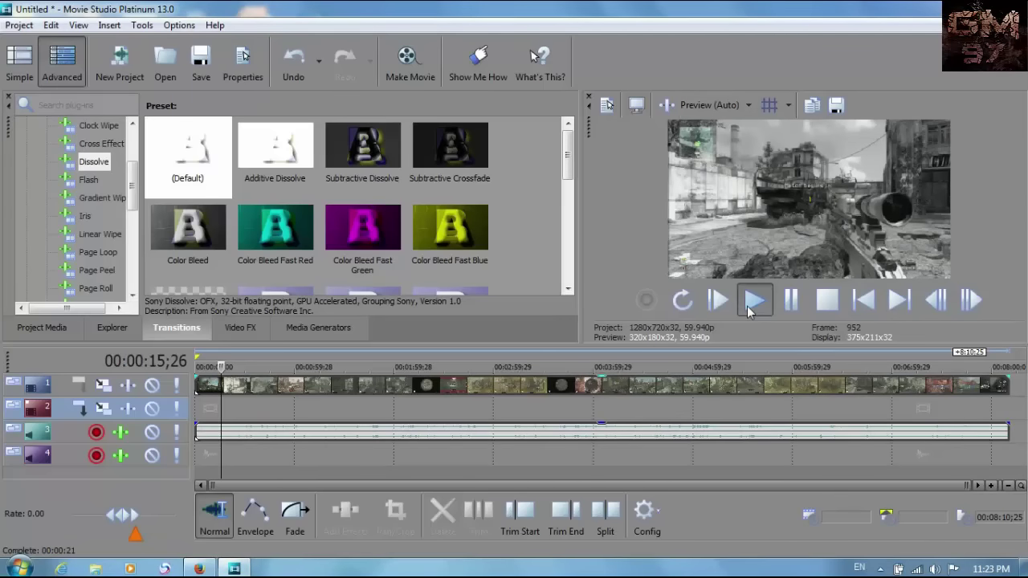
{"action": "left_click", "coordinate": [790, 309]}
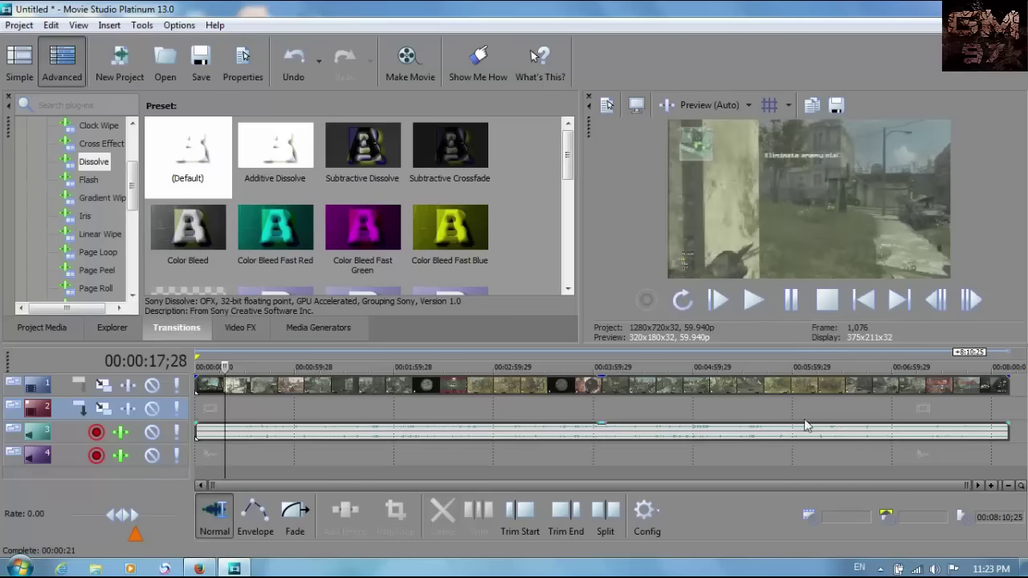
{"action": "left_click", "coordinate": [761, 312]}
{"action": "left_click", "coordinate": [790, 303]}
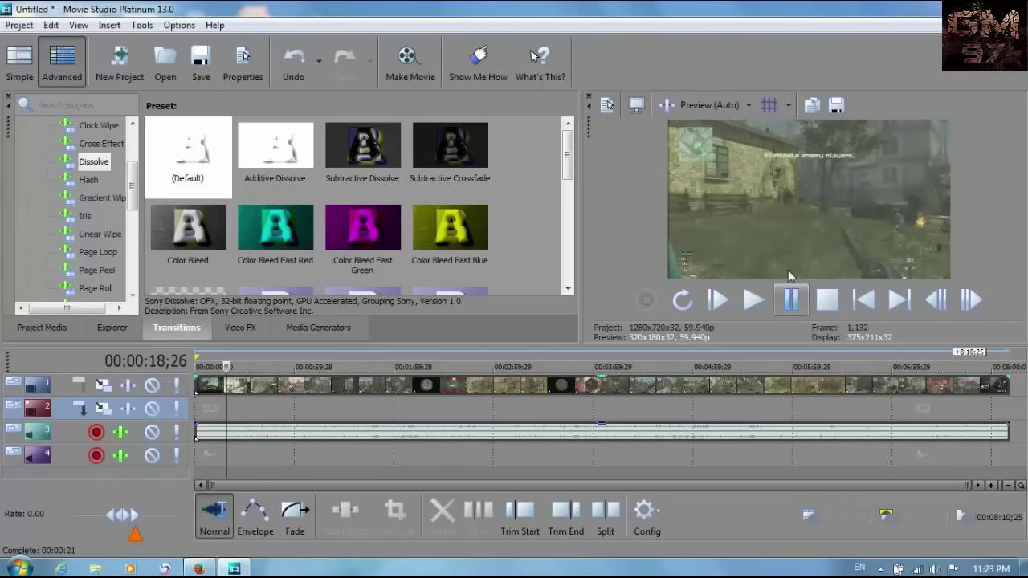
- Set the preview quality to Best (Full) and play a short stretch of the clip
{"action": "left_click", "coordinate": [711, 106]}
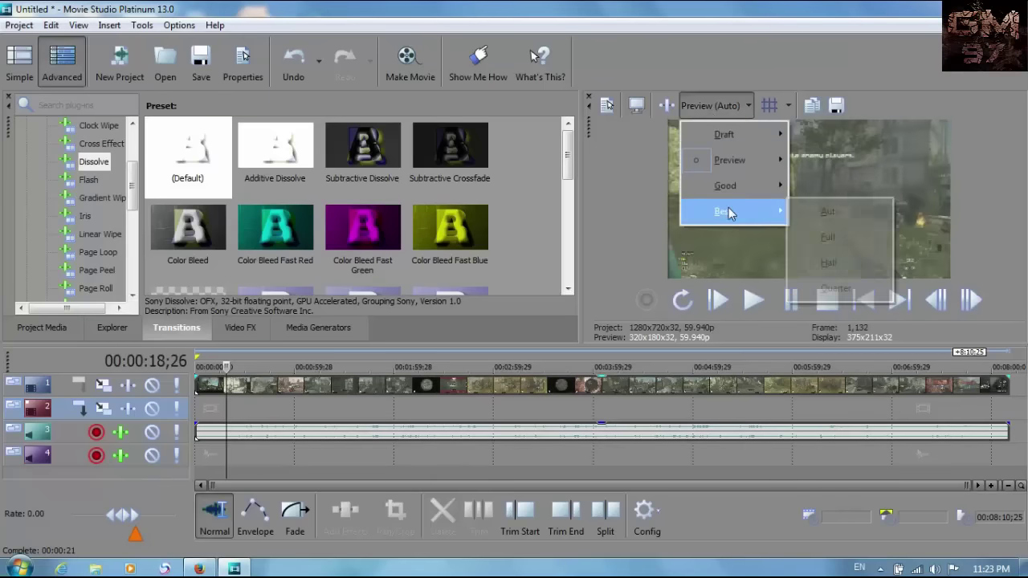
{"action": "mouse_move", "coordinate": [767, 212]}
{"action": "left_click", "coordinate": [827, 239]}
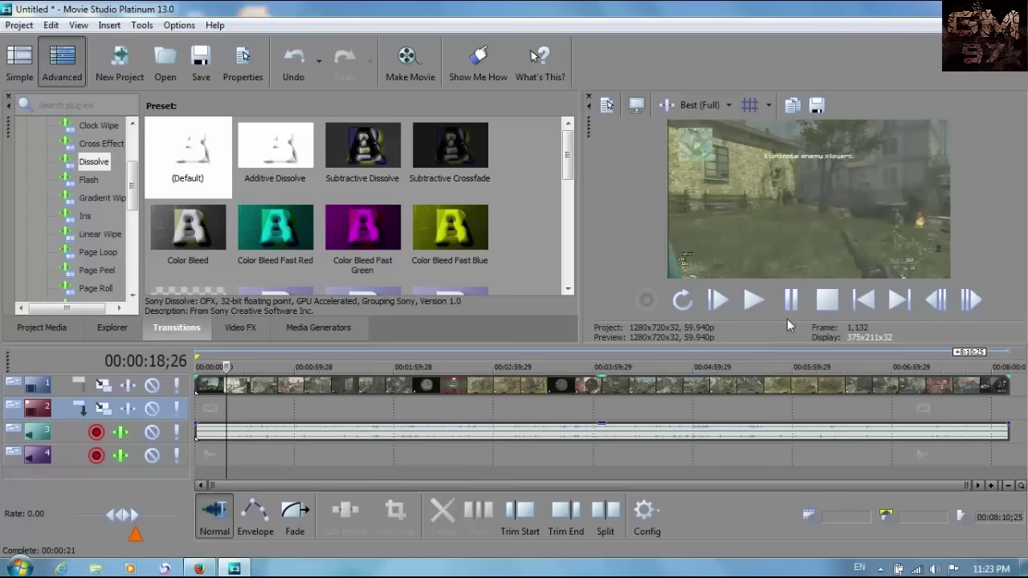
{"action": "left_click", "coordinate": [753, 300]}
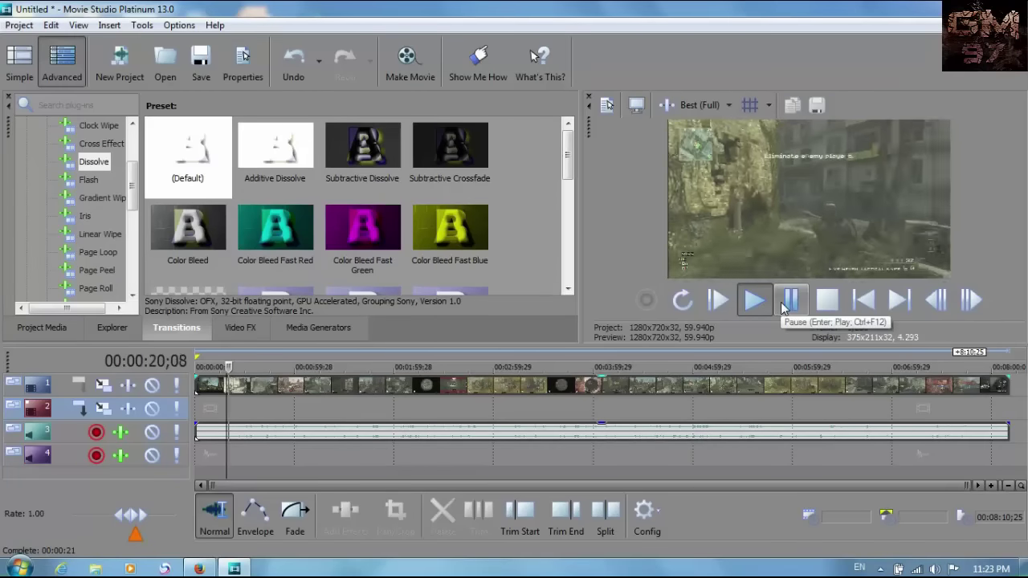
{"action": "left_click", "coordinate": [789, 301]}
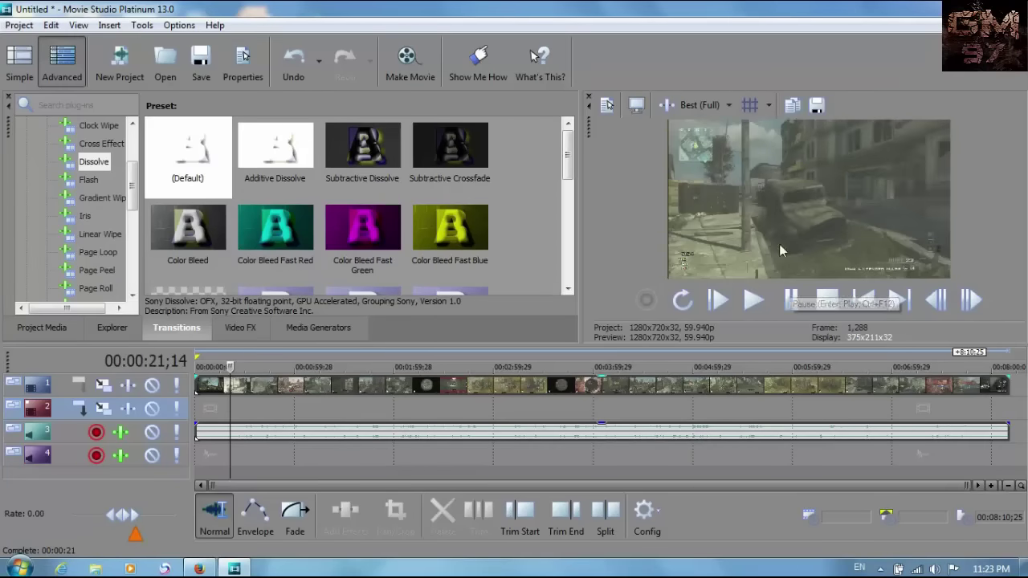
- Set the preview quality to Preview (Auto) and play the clip for a couple of seconds
{"action": "left_click", "coordinate": [706, 105]}
{"action": "mouse_move", "coordinate": [737, 160]}
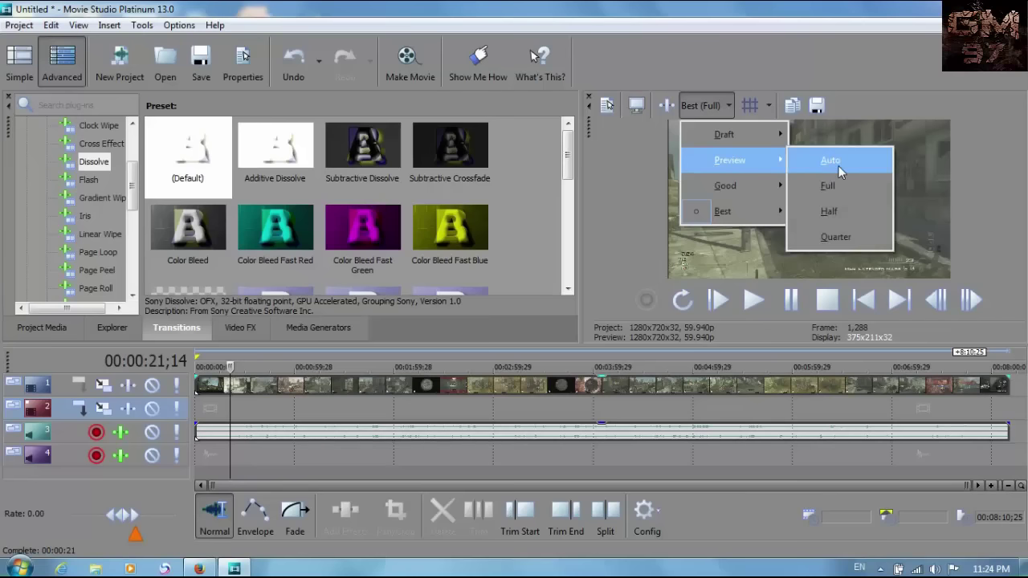
{"action": "mouse_move", "coordinate": [763, 211]}
{"action": "left_click", "coordinate": [806, 163]}
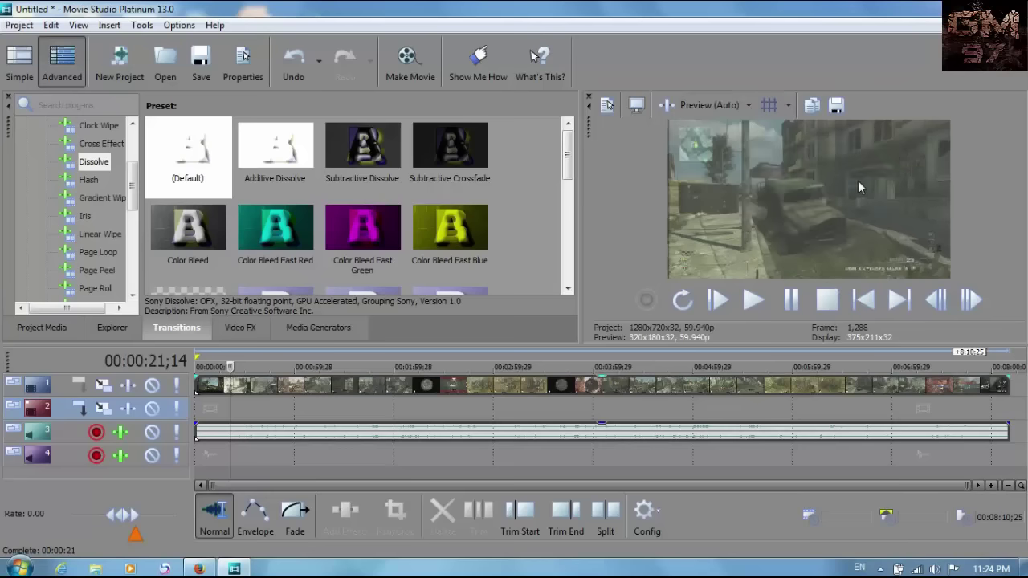
{"action": "left_click", "coordinate": [788, 305]}
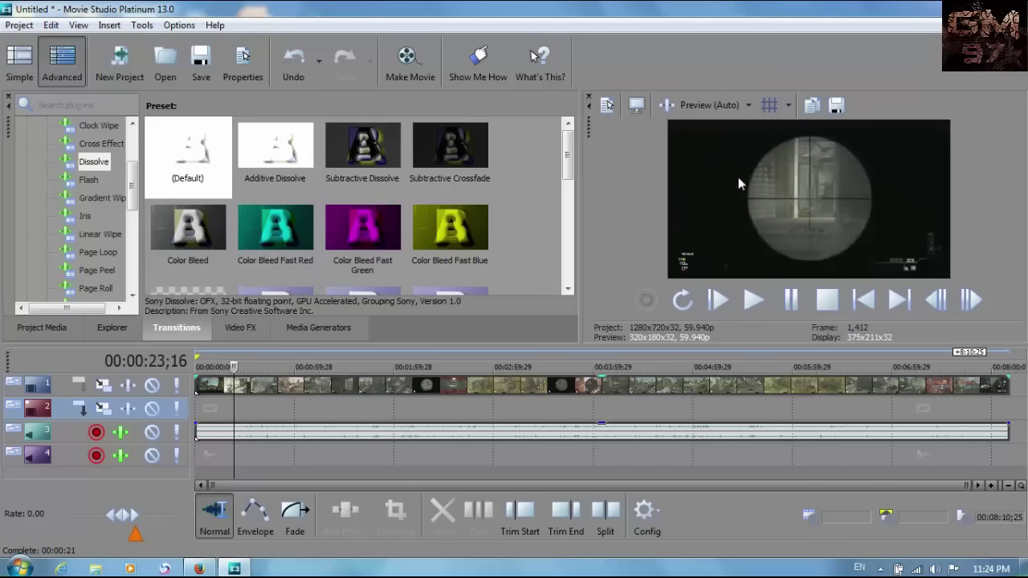
- Switch the preview quality to Preview (Half) and return it to Preview (Auto)
{"action": "left_click", "coordinate": [714, 116]}
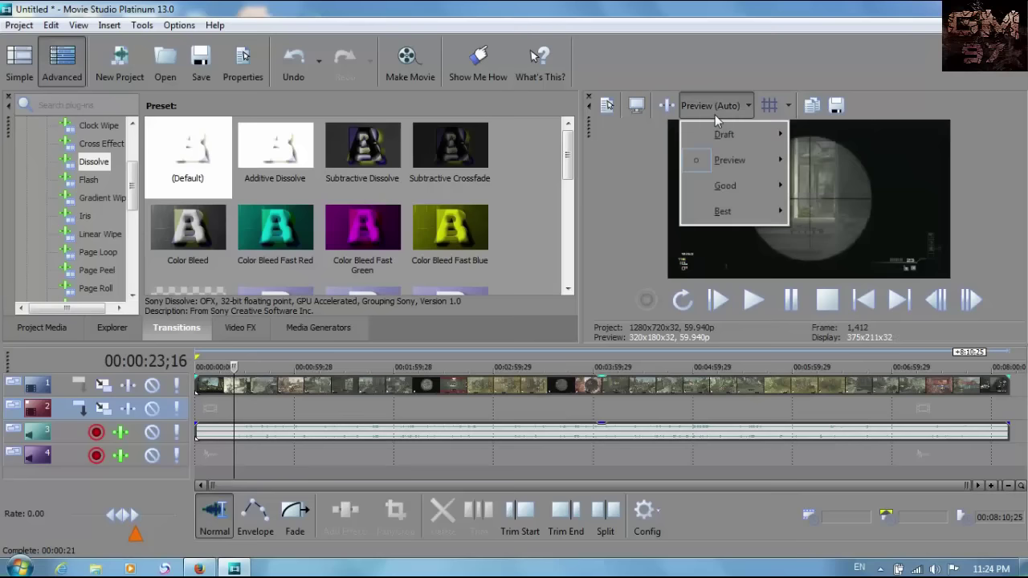
{"action": "mouse_move", "coordinate": [730, 160]}
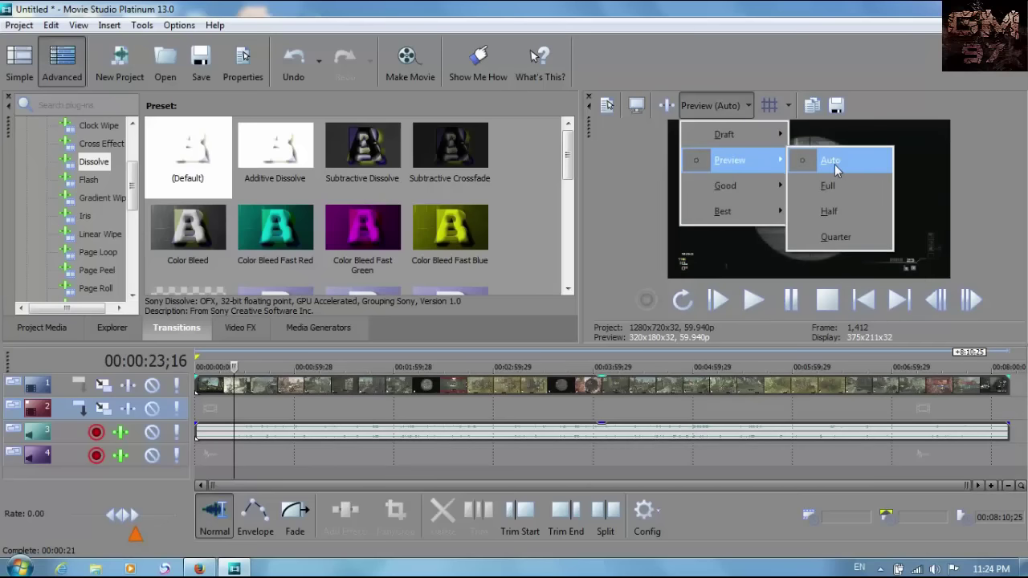
{"action": "left_click", "coordinate": [829, 211]}
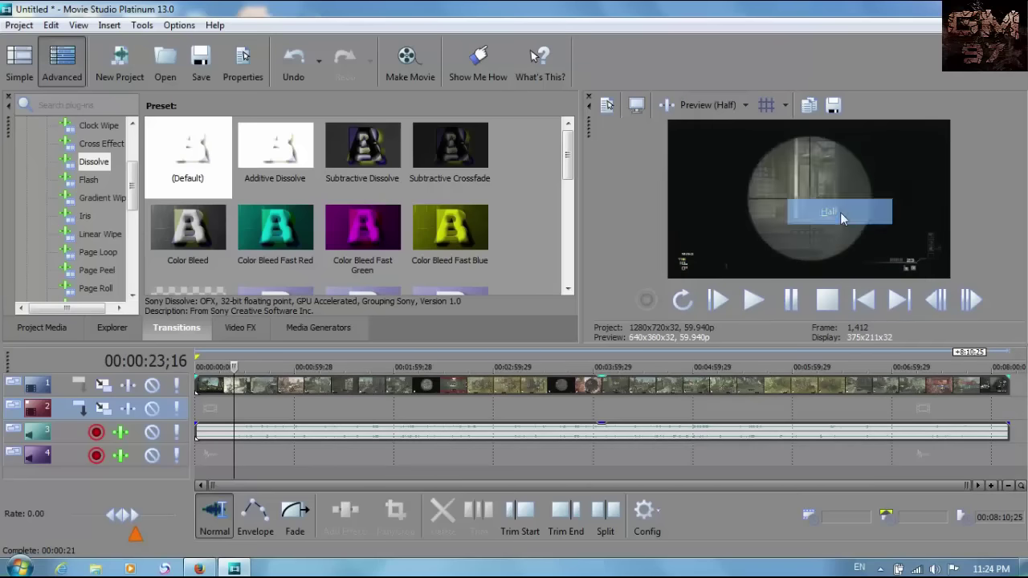
{"action": "left_click", "coordinate": [731, 119]}
{"action": "mouse_move", "coordinate": [741, 164]}
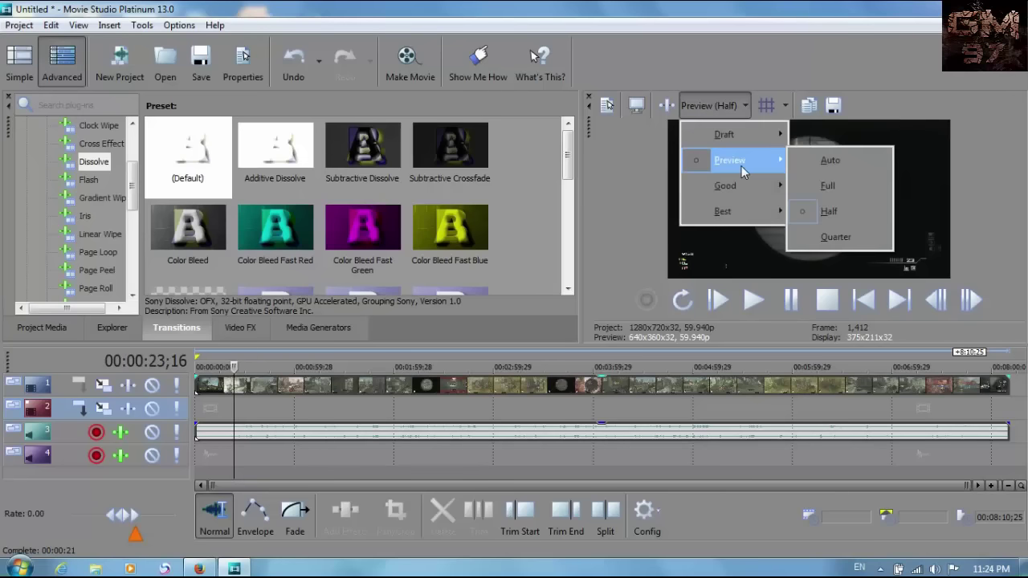
{"action": "left_click", "coordinate": [814, 163]}
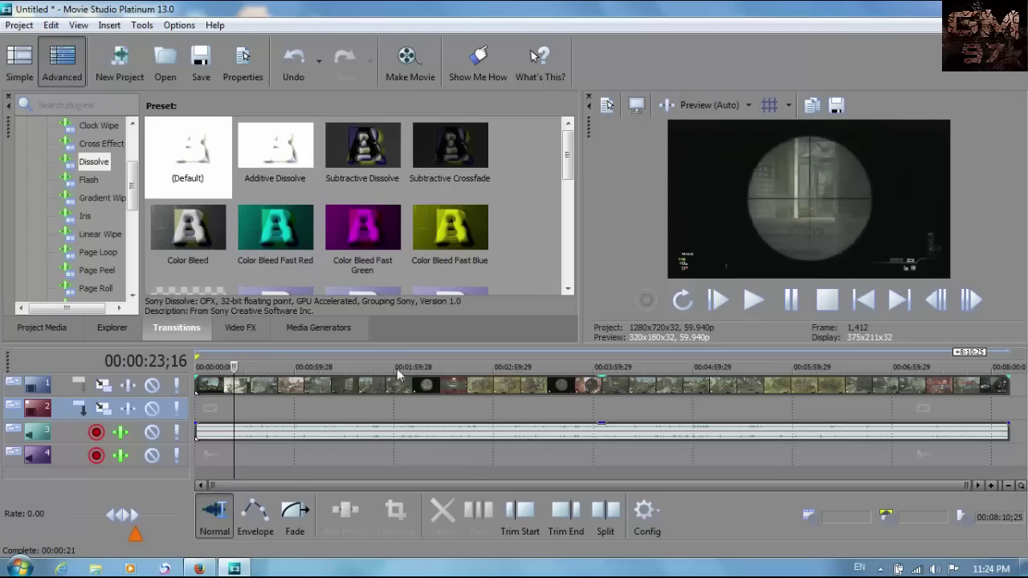
- Move the gameplay video from track 1 down to video track 2 and return the playhead to the start
{"action": "left_click", "coordinate": [219, 414]}
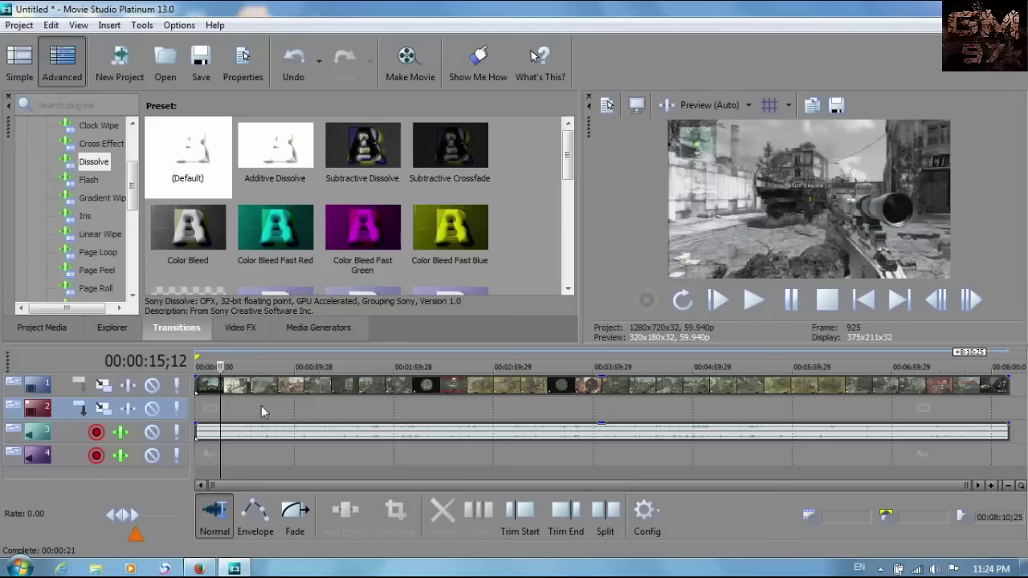
{"action": "left_click", "coordinate": [245, 389]}
{"action": "left_click_drag", "start_coordinate": [244, 413], "coordinate": [196, 393]}
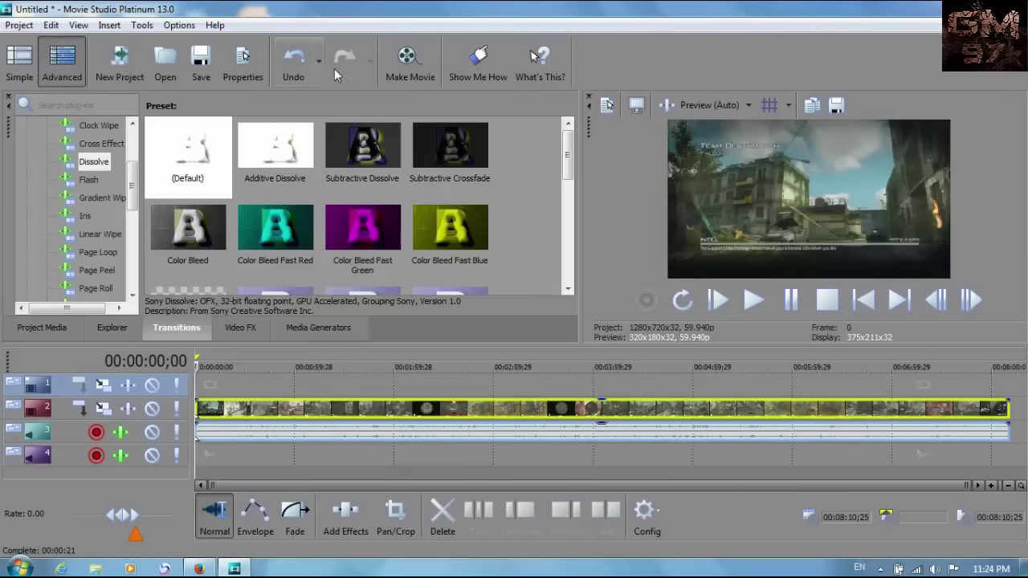
- Import the face image named 80 from a folder on the desktop onto video track 1
{"action": "left_click", "coordinate": [163, 57]}
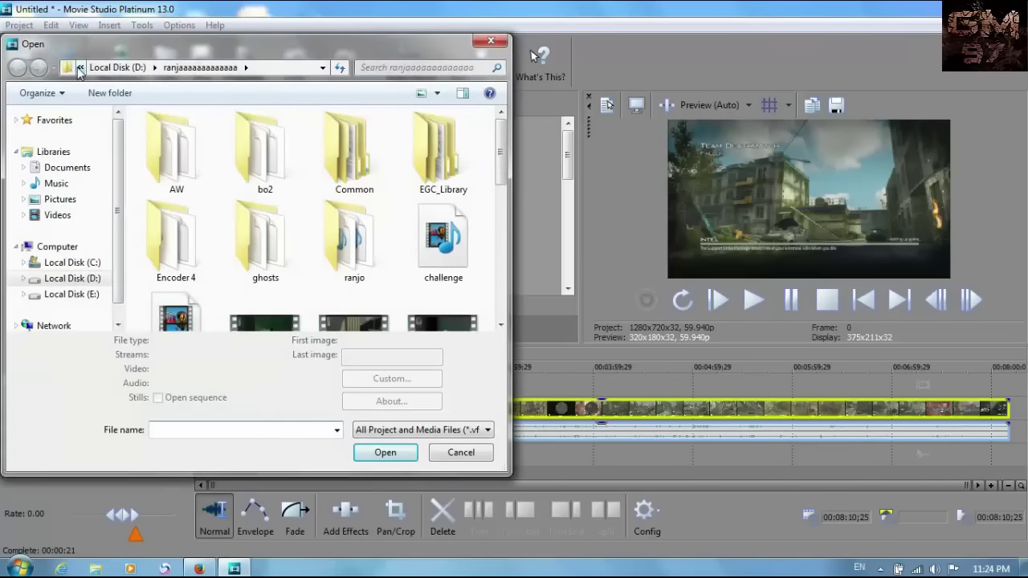
{"action": "left_click", "coordinate": [80, 68]}
{"action": "left_click", "coordinate": [97, 102]}
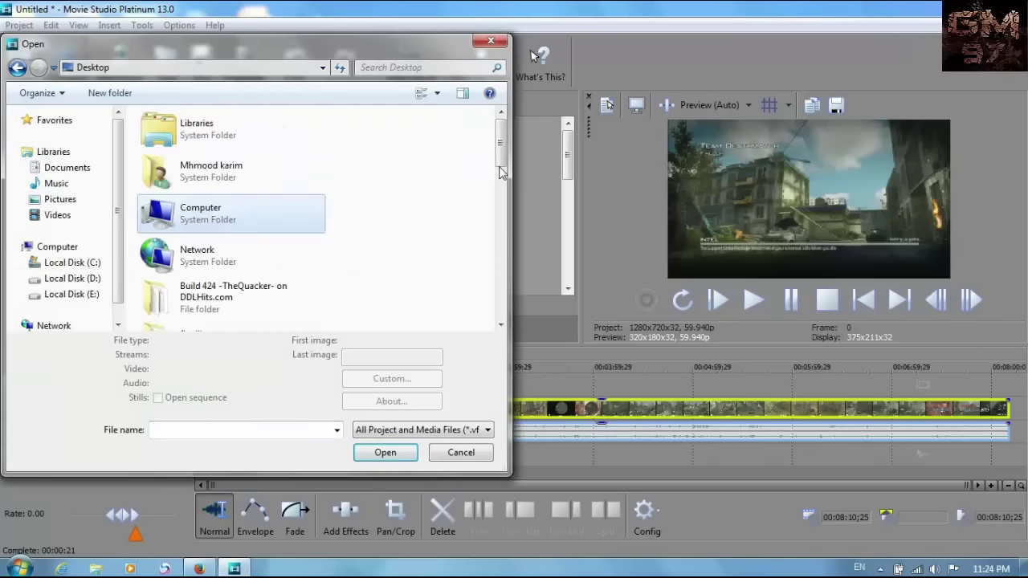
{"action": "left_click_drag", "start_coordinate": [499, 129], "coordinate": [497, 210]}
{"action": "double_click", "coordinate": [228, 198]}
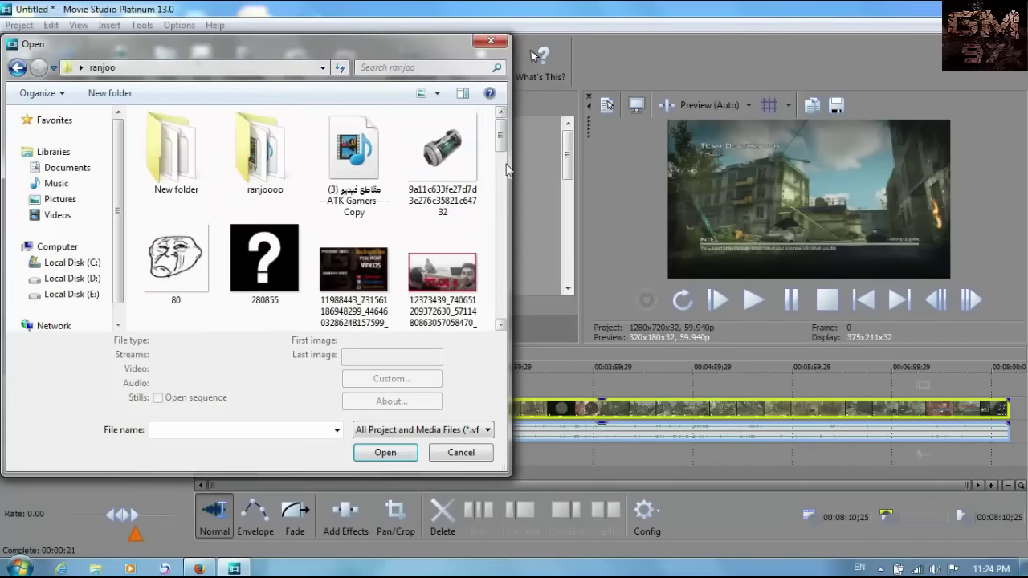
{"action": "left_click", "coordinate": [180, 265]}
{"action": "left_click", "coordinate": [385, 452]}
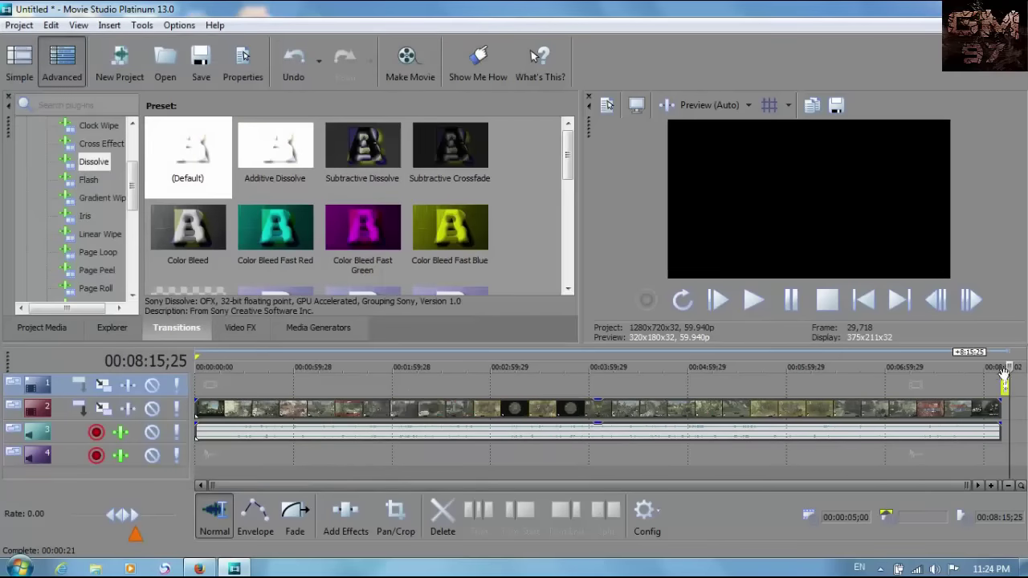
- Move the face image to the start of video track 1 and lengthen it to about 28 seconds
{"action": "left_click_drag", "start_coordinate": [1004, 385], "coordinate": [206, 385]}
{"action": "left_click", "coordinate": [211, 458]}
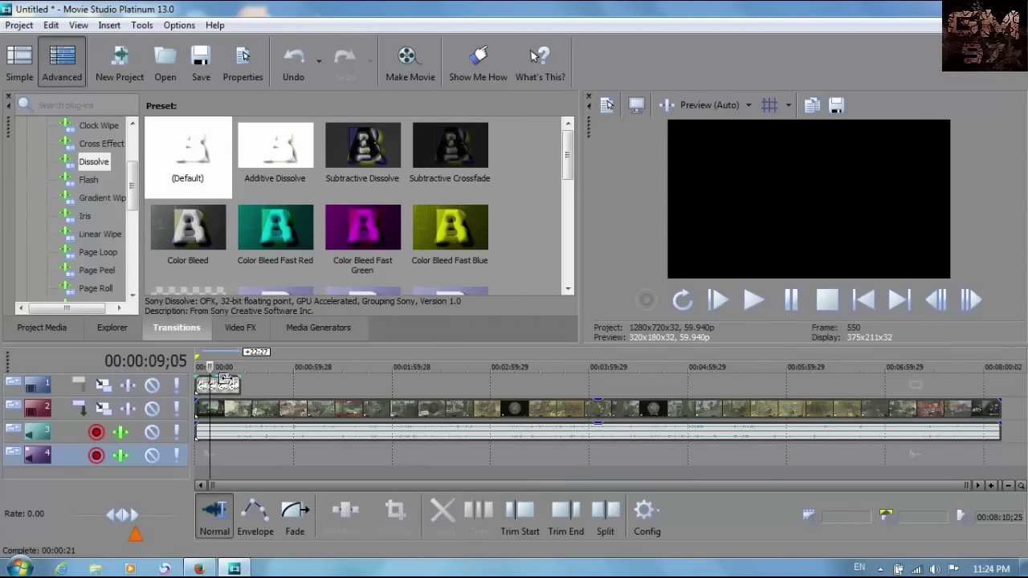
- Open Pan/Crop for the face image on track 1 and shrink the face into the upper-right corner of the gameplay
{"action": "left_click", "coordinate": [229, 390]}
{"action": "right_click", "coordinate": [229, 392]}
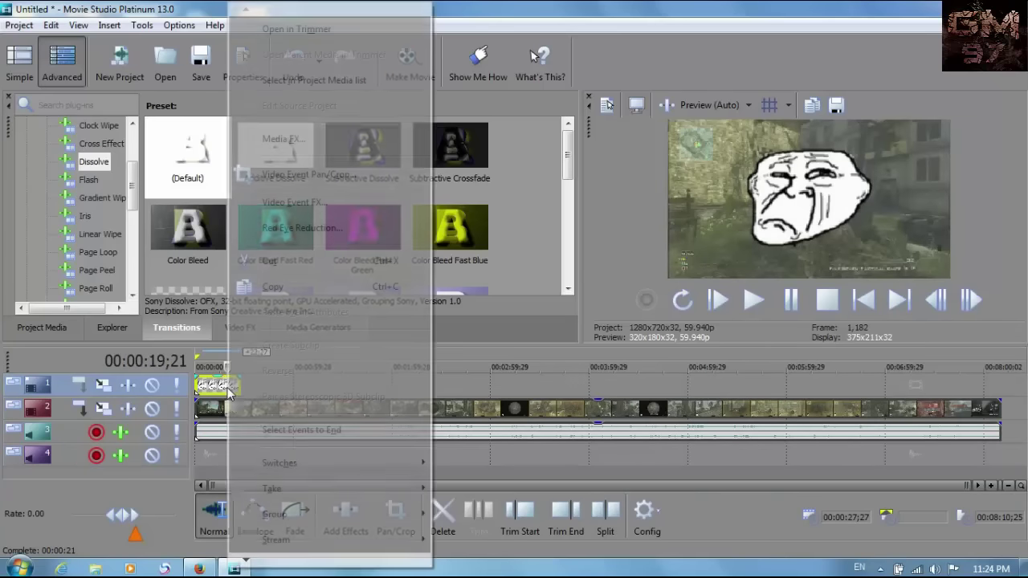
{"action": "left_click", "coordinate": [298, 175]}
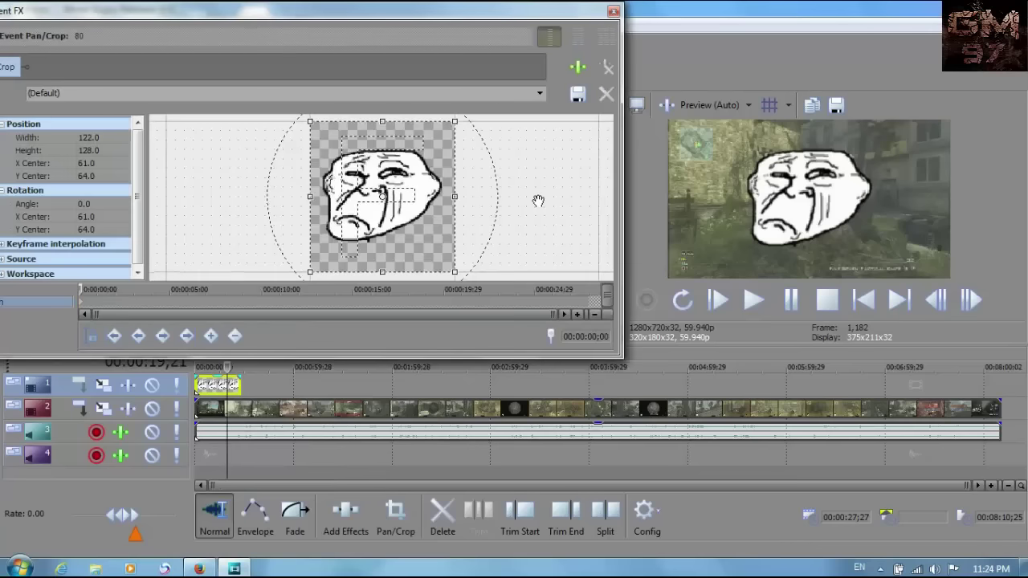
{"action": "scroll", "coordinate": [536, 200], "scroll_direction": "down", "scroll_amount": 5}
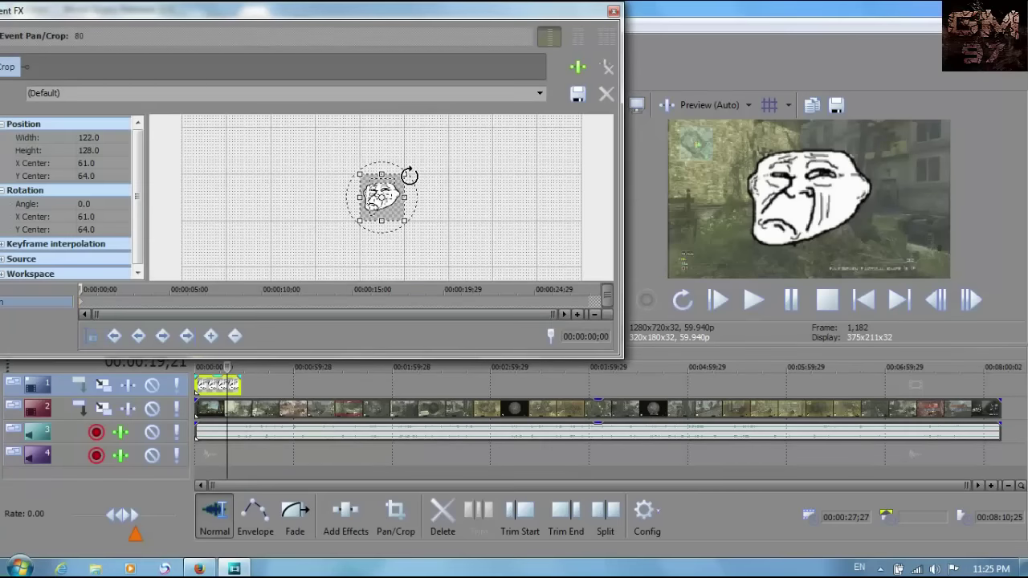
{"action": "left_click_drag", "start_coordinate": [405, 174], "coordinate": [368, 211]}
{"action": "left_click_drag", "start_coordinate": [291, 246], "coordinate": [252, 264]}
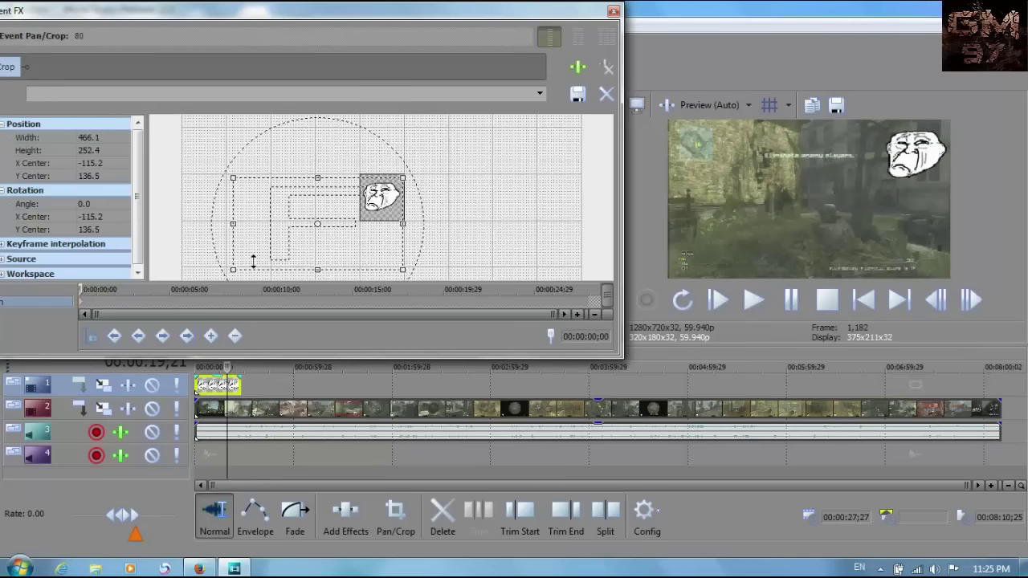
- Move the face to the gameplay's upper-left corner with a crop frame of about 404 by 236, and close Pan/Crop
{"action": "left_click_drag", "start_coordinate": [337, 232], "coordinate": [370, 232]}
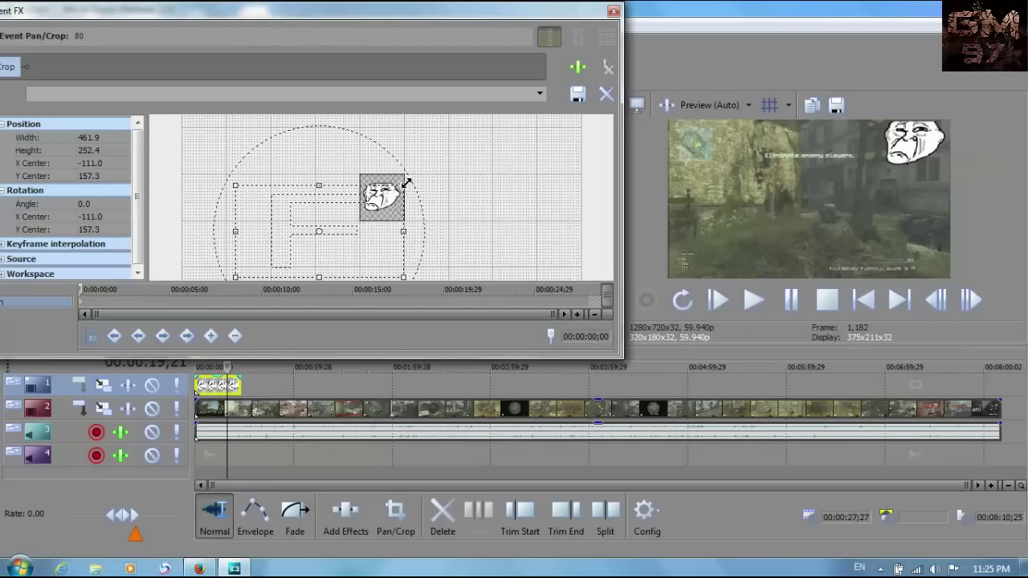
{"action": "left_click_drag", "start_coordinate": [407, 184], "coordinate": [405, 170]}
{"action": "left_click_drag", "start_coordinate": [381, 205], "coordinate": [428, 201]}
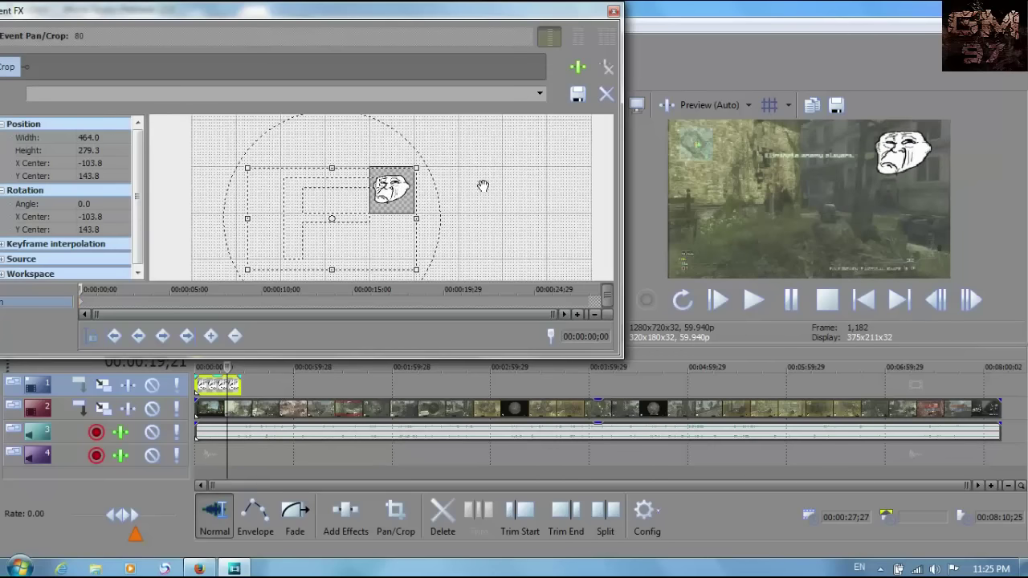
{"action": "left_click_drag", "start_coordinate": [247, 269], "coordinate": [296, 259]}
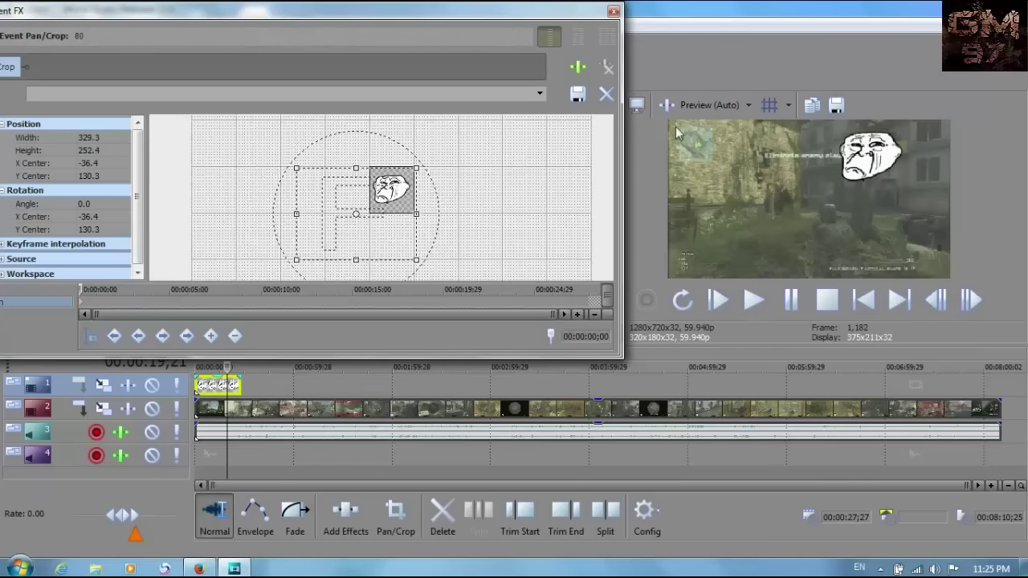
{"action": "left_click_drag", "start_coordinate": [383, 234], "coordinate": [507, 251]}
{"action": "left_click_drag", "start_coordinate": [373, 169], "coordinate": [390, 185]}
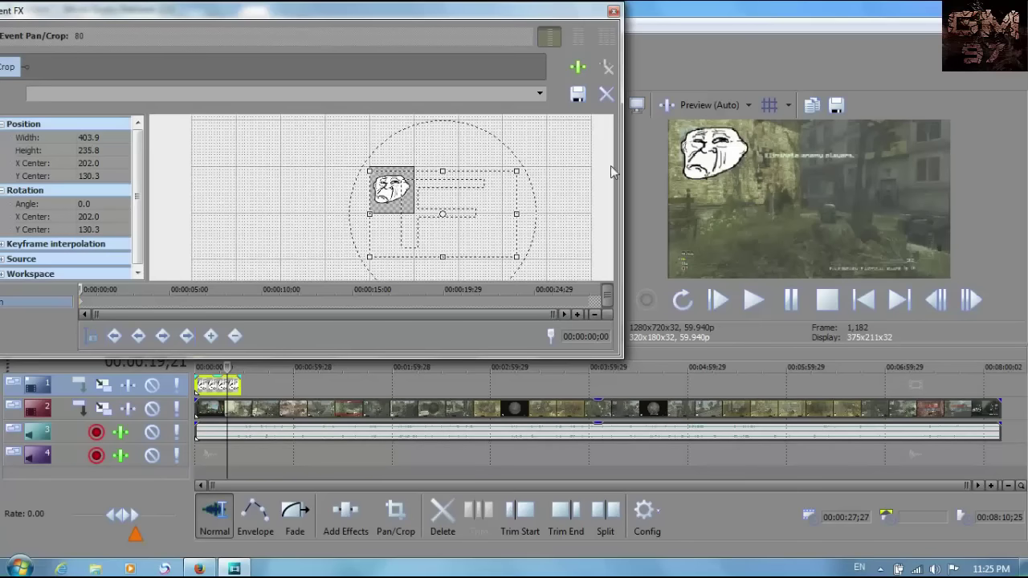
{"action": "left_click", "coordinate": [614, 11]}
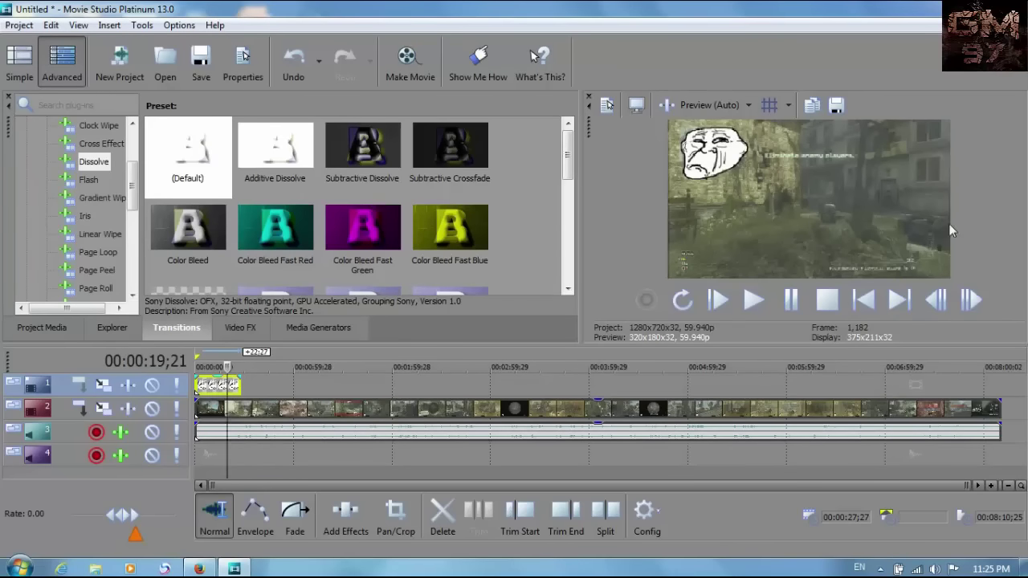
- Delete the face image from track 1 and switch to the Simple layout
{"action": "right_click", "coordinate": [209, 386]}
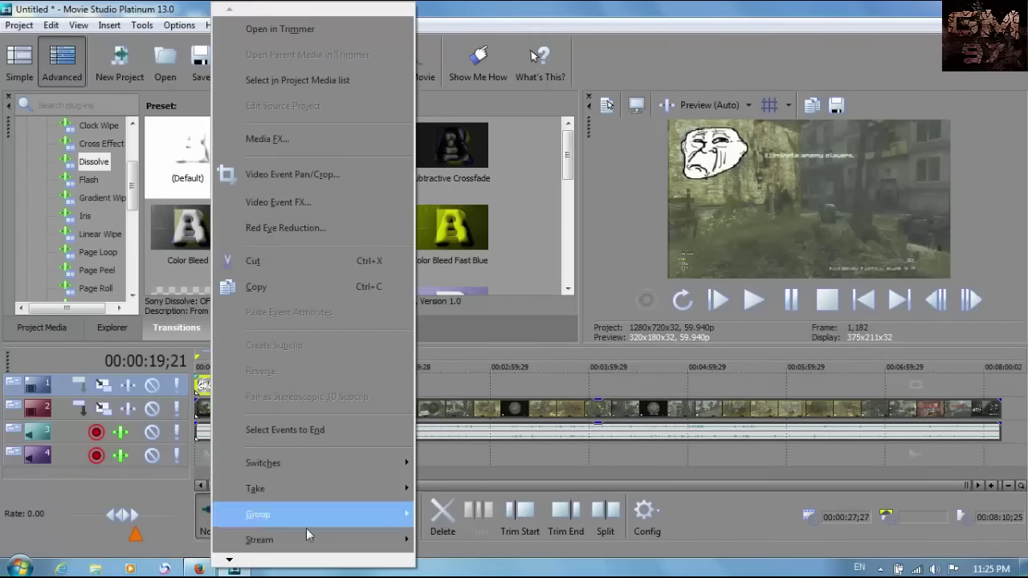
{"action": "left_click", "coordinate": [447, 515]}
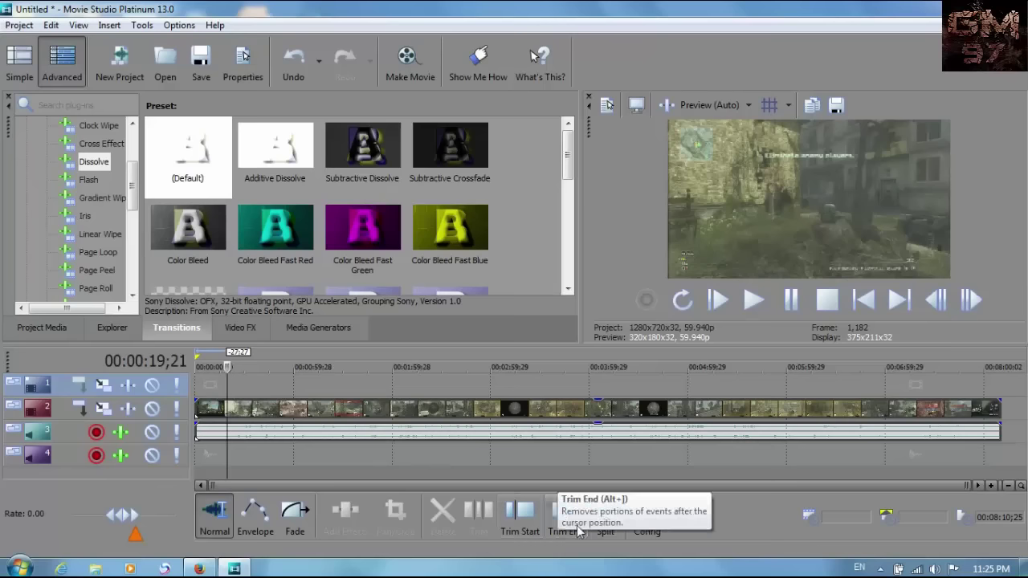
{"action": "left_click", "coordinate": [20, 62]}
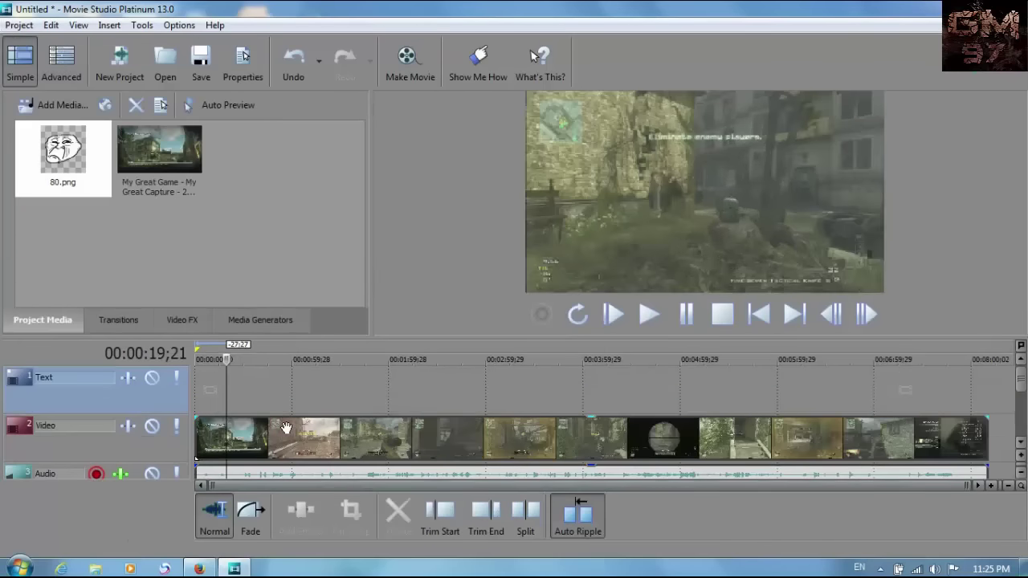
- Split the gameplay video at 00:00:22;24 and again at 00:00:56;24
{"action": "left_click", "coordinate": [286, 427]}
{"action": "left_click_drag", "start_coordinate": [285, 395], "coordinate": [240, 395]}
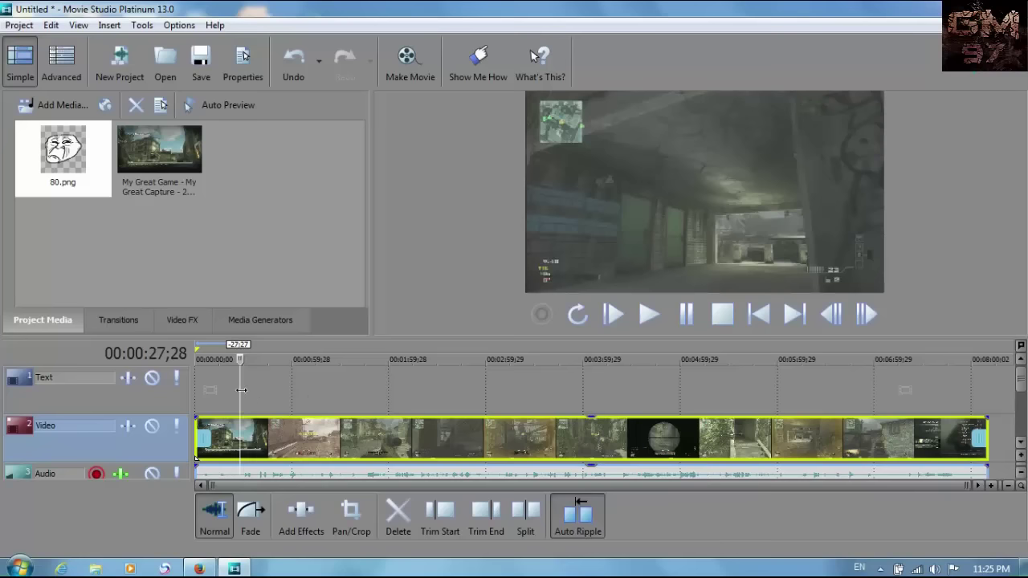
{"action": "mouse_move", "coordinate": [241, 389]}
{"action": "left_mouse_down"}
{"action": "mouse_move", "coordinate": [258, 391]}
{"action": "mouse_move", "coordinate": [223, 395]}
{"action": "mouse_move", "coordinate": [232, 396]}
{"action": "left_mouse_up"}
{"action": "key", "text": "s"}
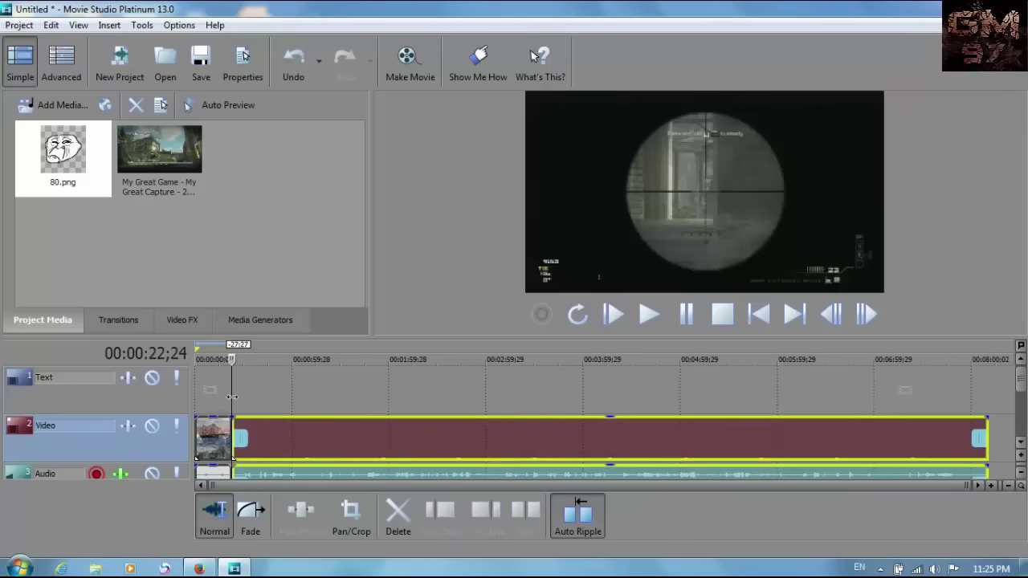
{"action": "left_click", "coordinate": [287, 393]}
{"action": "key", "text": "s"}
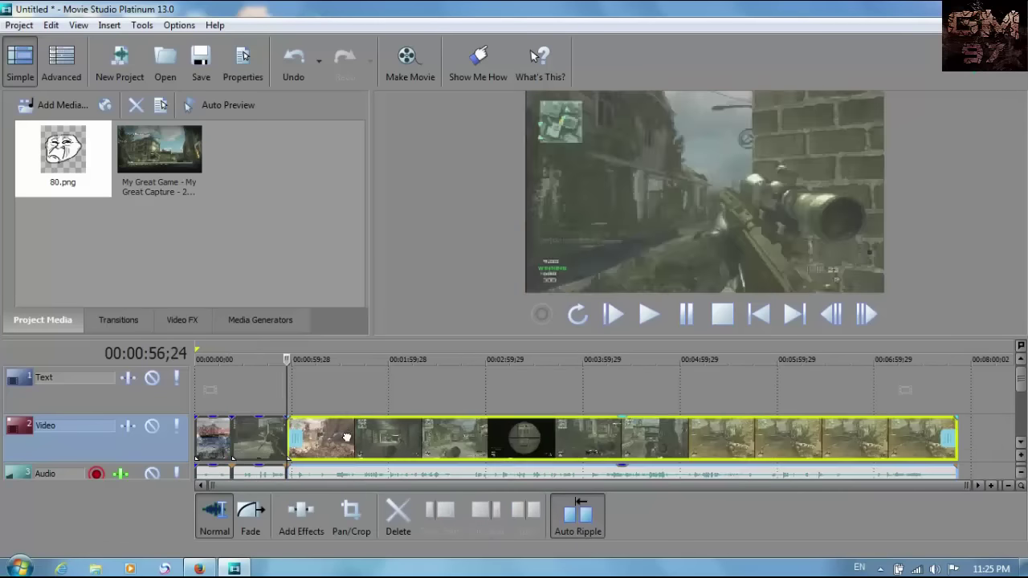
- Delete the middle gameplay clip between the two splits with Auto Ripple enabled
{"action": "mouse_move", "coordinate": [347, 438]}
{"action": "left_mouse_down"}
{"action": "mouse_move", "coordinate": [337, 437]}
{"action": "mouse_move", "coordinate": [347, 437]}
{"action": "left_mouse_up"}
{"action": "left_click", "coordinate": [254, 403]}
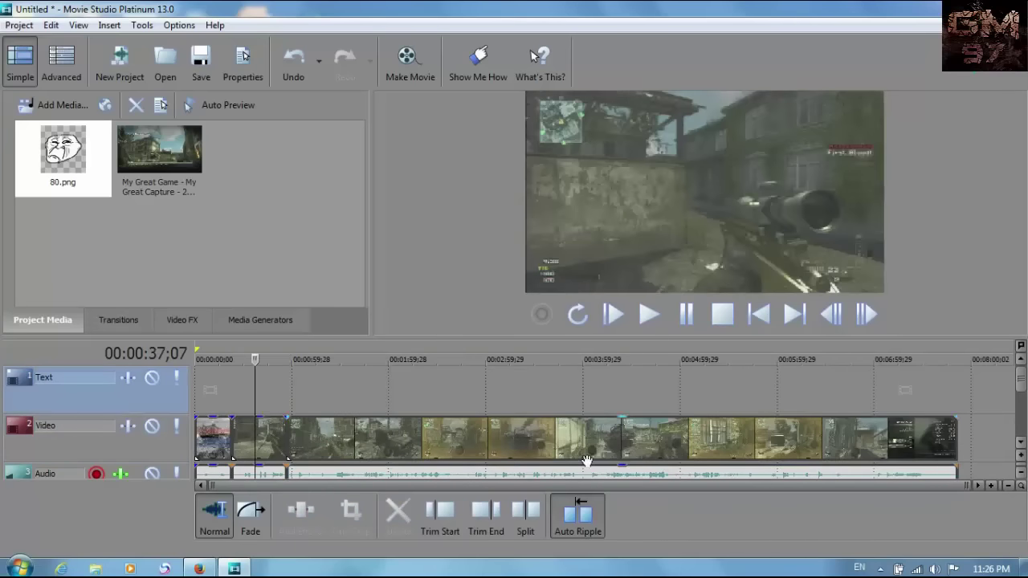
{"action": "left_click", "coordinate": [244, 443]}
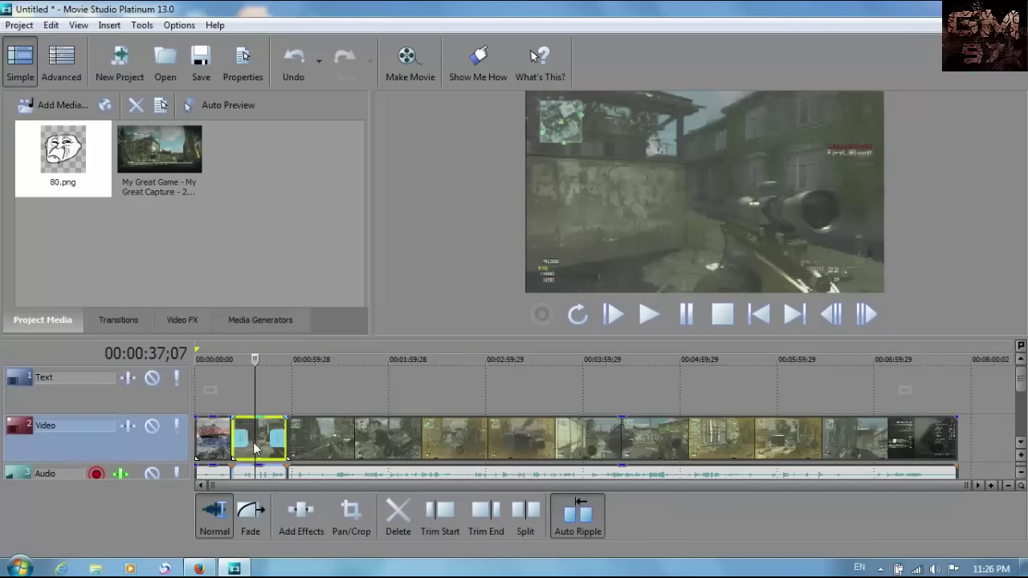
{"action": "right_click", "coordinate": [253, 441]}
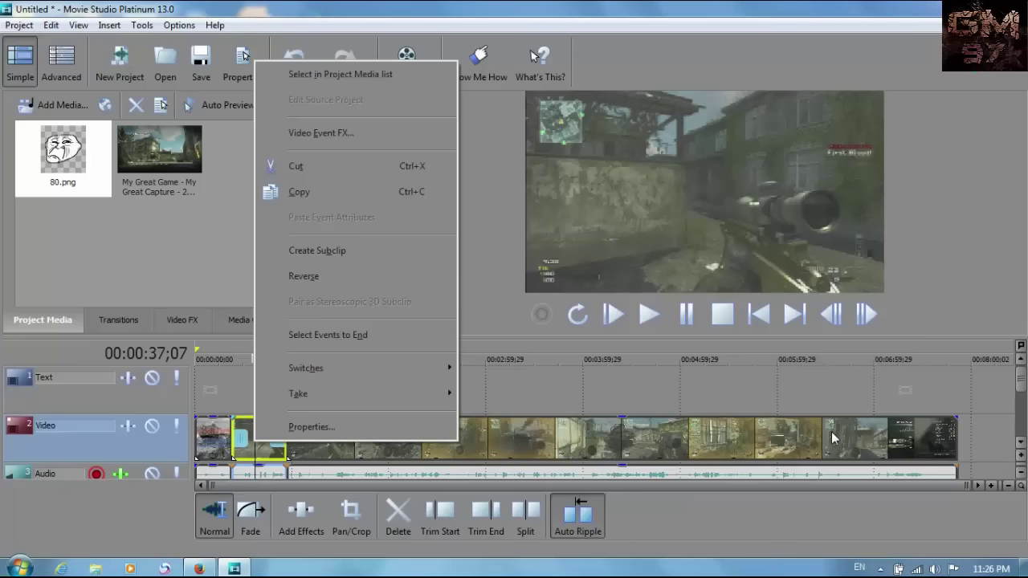
{"action": "left_click", "coordinate": [611, 403]}
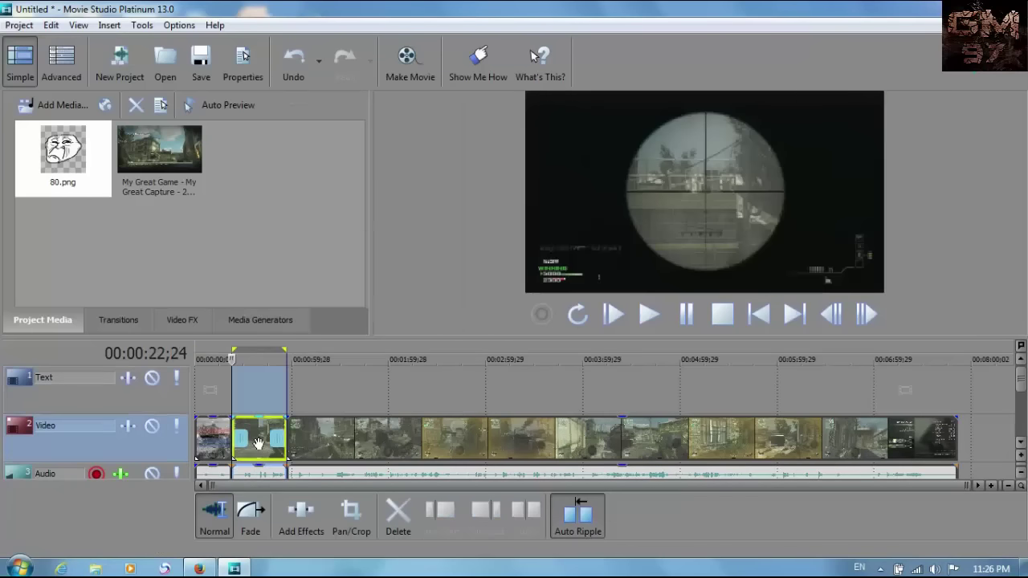
{"action": "double_click", "coordinate": [257, 442]}
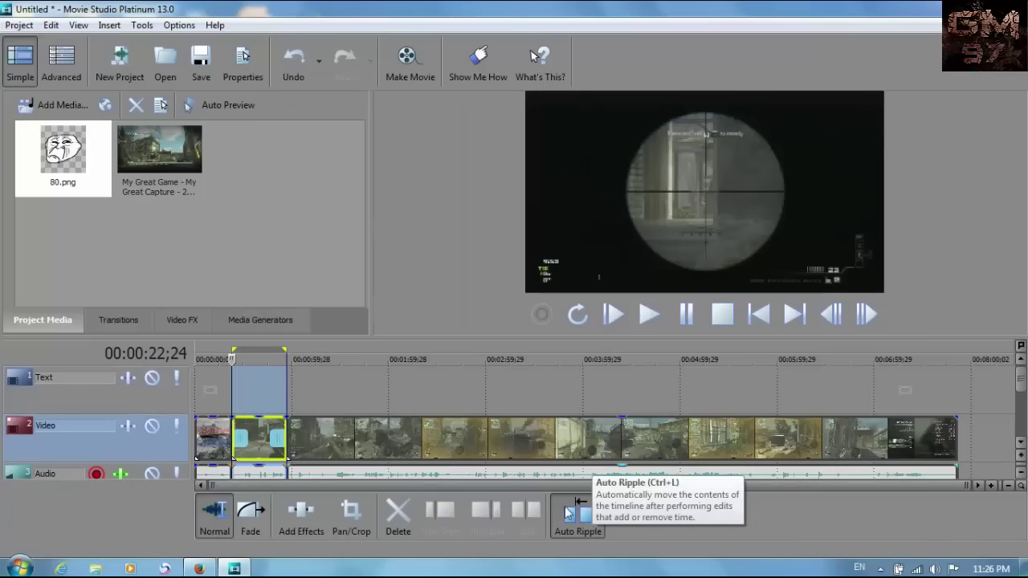
{"action": "left_click", "coordinate": [578, 529]}
{"action": "right_click", "coordinate": [264, 454]}
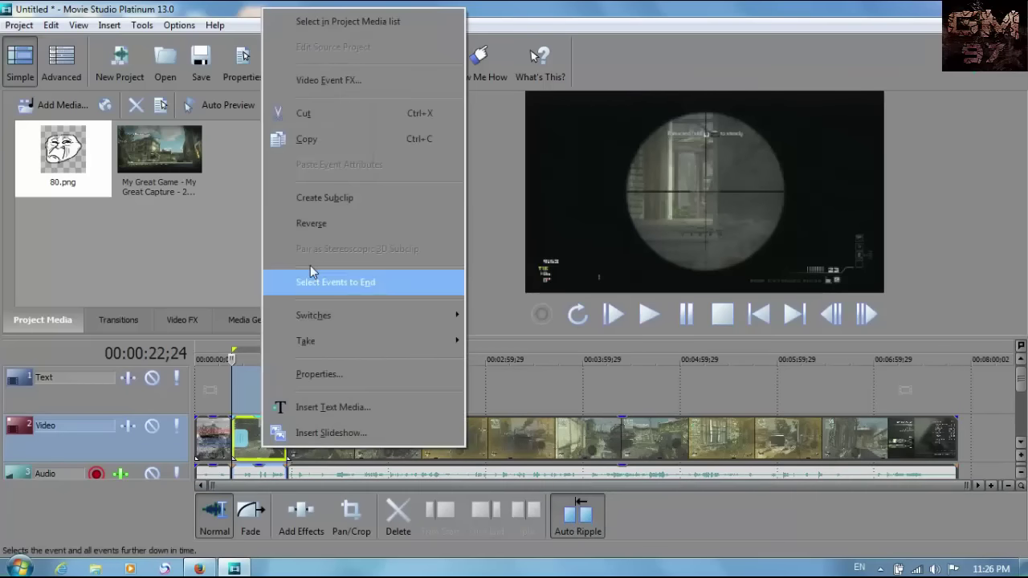
{"action": "left_click", "coordinate": [395, 530]}
{"action": "left_click", "coordinate": [397, 530]}
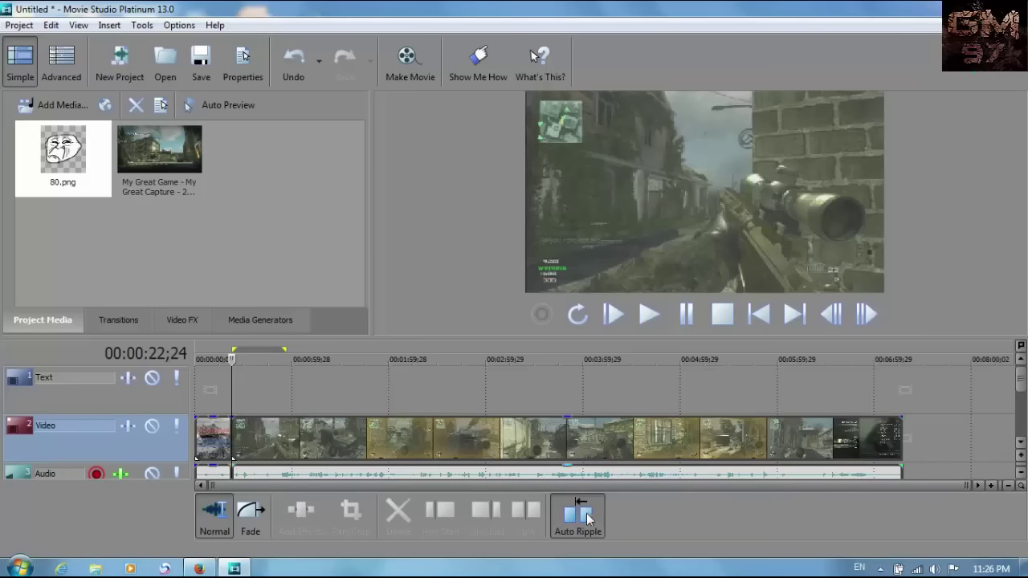
- Turn off Auto Ripple and undo the deletion of the middle clip
{"action": "left_click", "coordinate": [573, 520]}
{"action": "left_click", "coordinate": [289, 59]}
{"action": "right_click", "coordinate": [251, 435]}
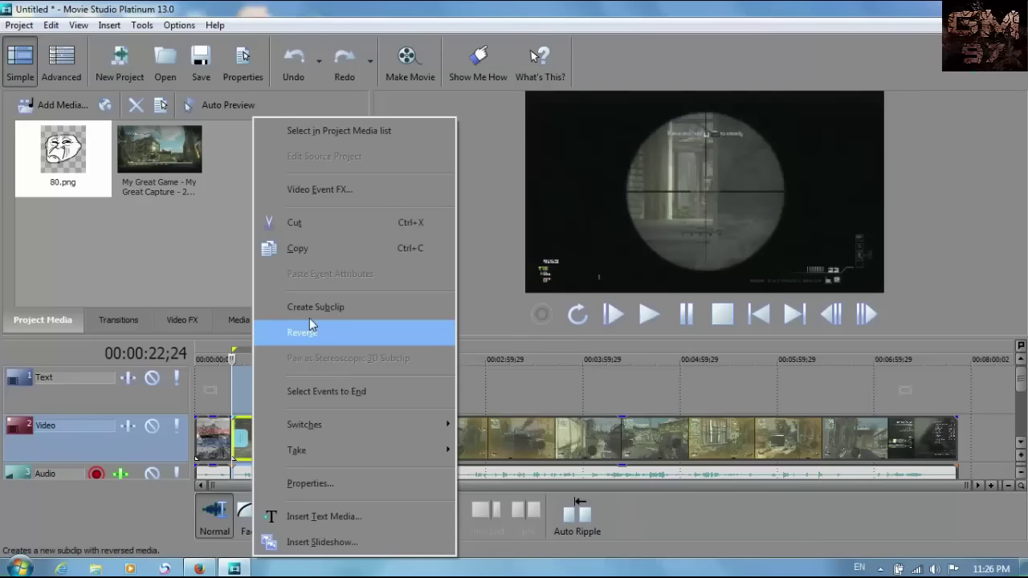
{"action": "left_click", "coordinate": [547, 399]}
- Delete the middle clip without rippling and move the following clip back against the end of the first one
{"action": "left_click", "coordinate": [254, 449]}
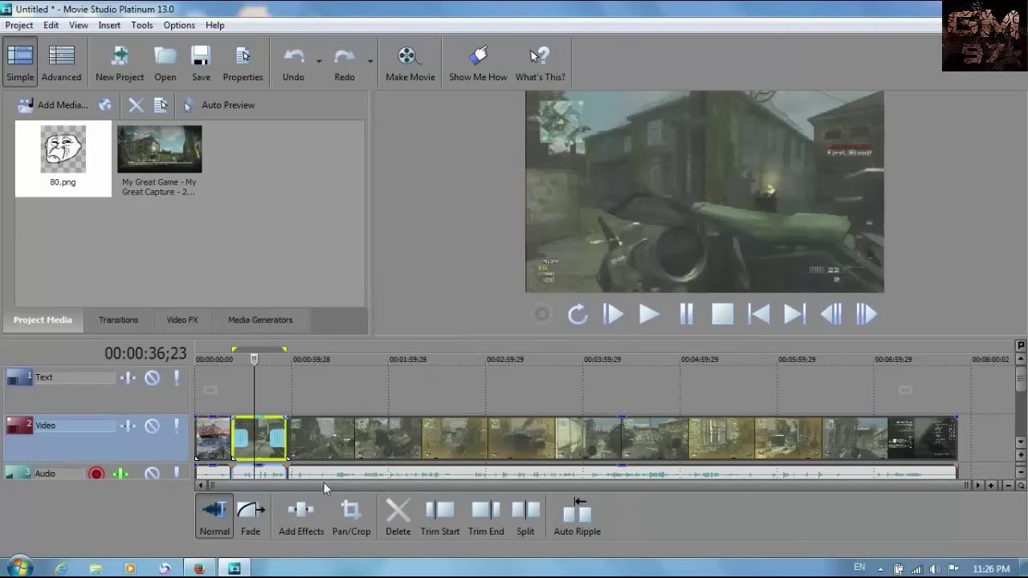
{"action": "left_click", "coordinate": [398, 518]}
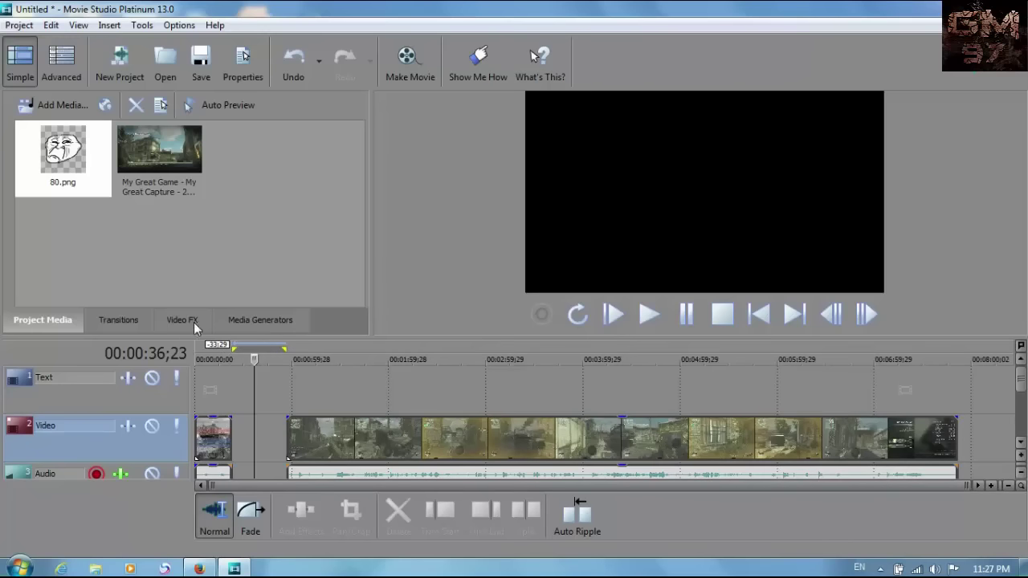
{"action": "left_click_drag", "start_coordinate": [349, 433], "coordinate": [295, 433]}
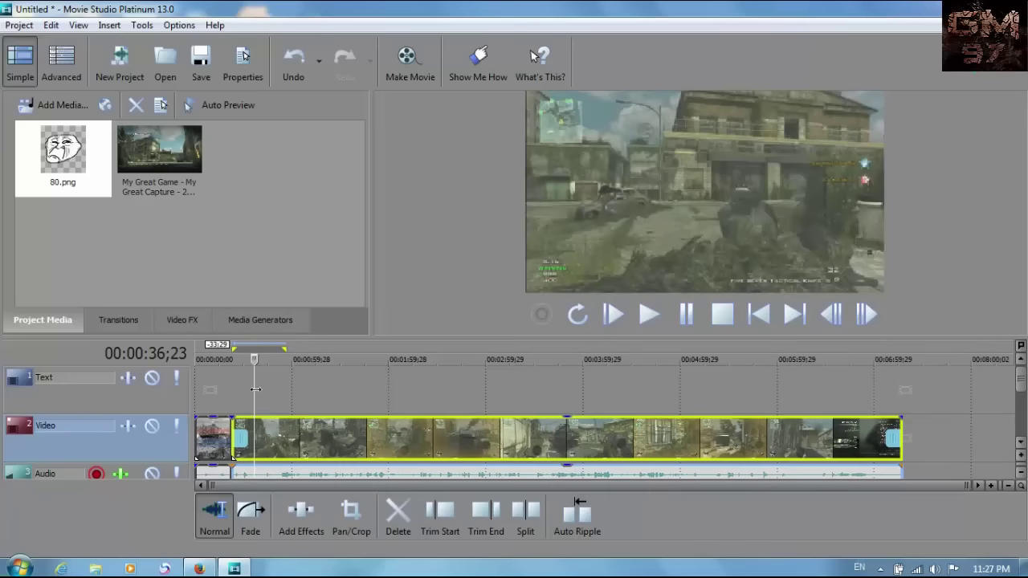
{"action": "mouse_move", "coordinate": [255, 389]}
{"action": "left_mouse_down"}
{"action": "mouse_move", "coordinate": [235, 389]}
{"action": "mouse_move", "coordinate": [249, 389]}
{"action": "left_mouse_up"}
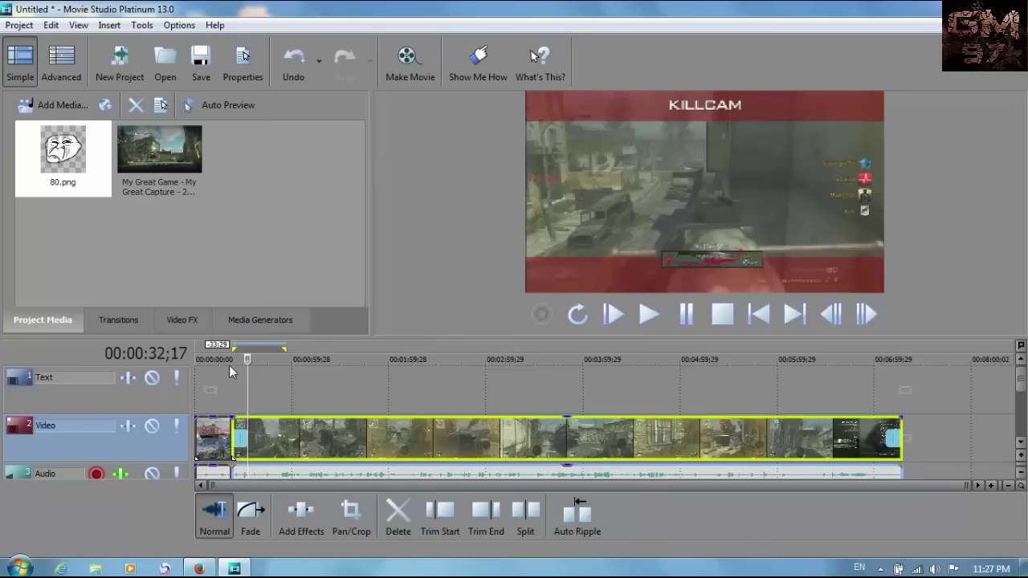
- Switch to the Advanced layout and set the preview quality to Best (Full)
{"action": "left_click", "coordinate": [46, 59]}
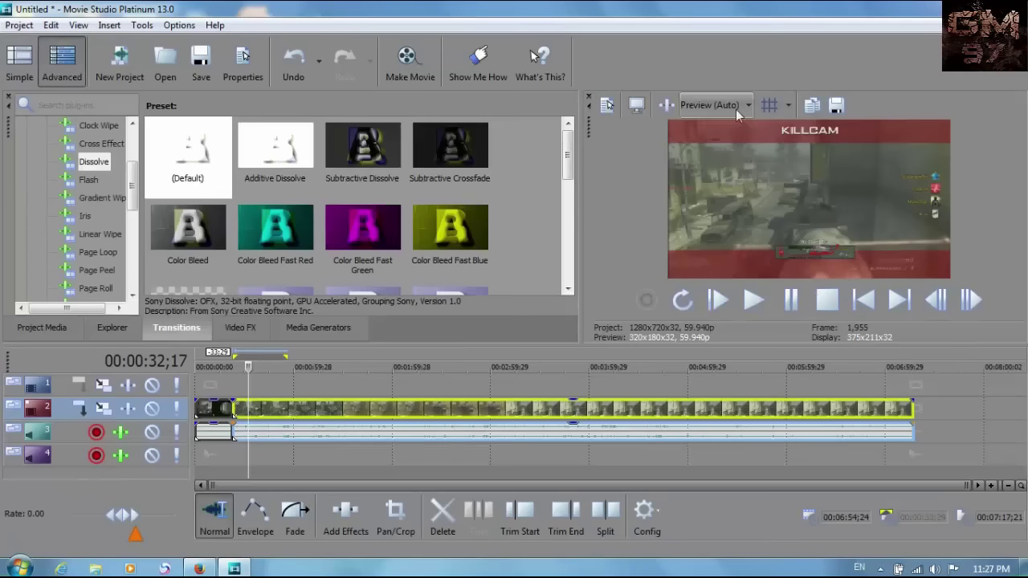
{"action": "left_click", "coordinate": [735, 108]}
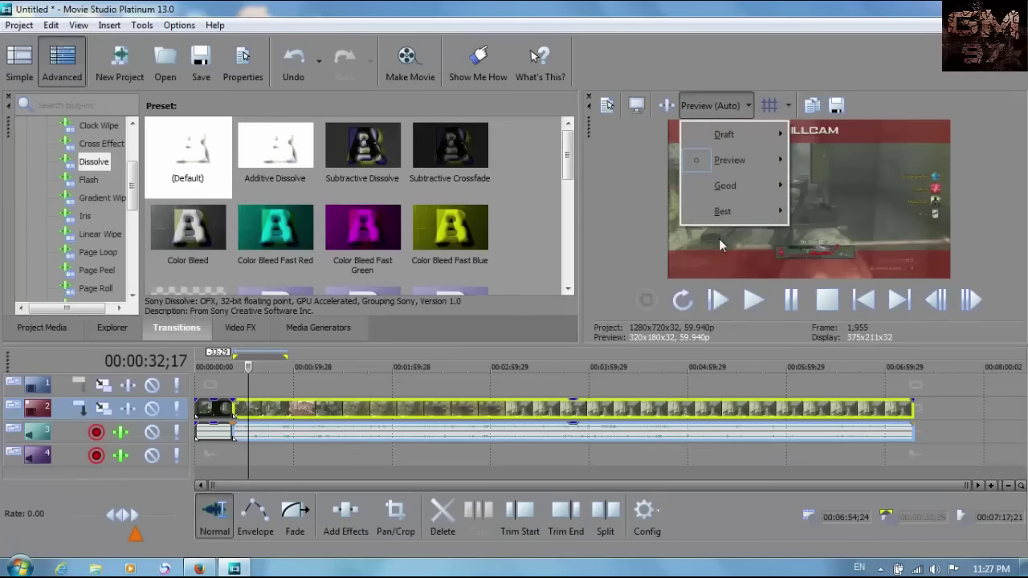
{"action": "mouse_move", "coordinate": [718, 216]}
{"action": "left_click", "coordinate": [843, 236]}
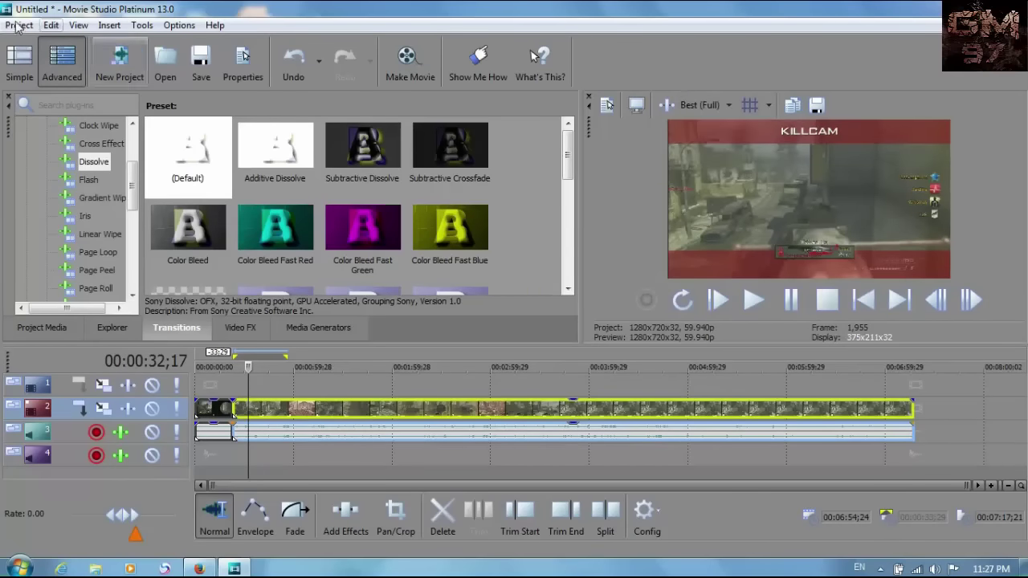
- Start Make Movie with saving to the hard drive as destination and open the detailed Render As settings
{"action": "left_click", "coordinate": [11, 26]}
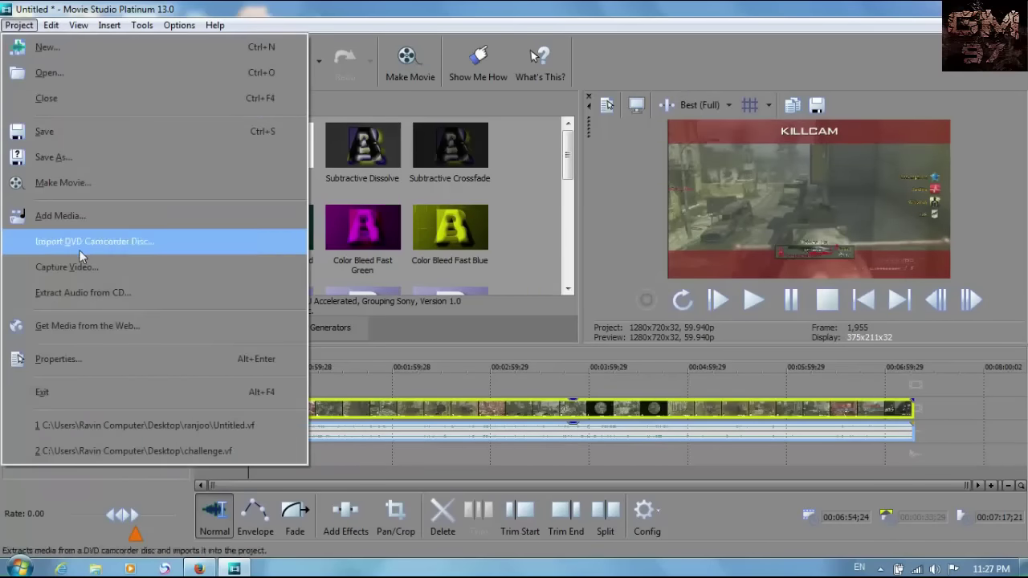
{"action": "left_click", "coordinate": [408, 62]}
{"action": "left_click", "coordinate": [484, 364]}
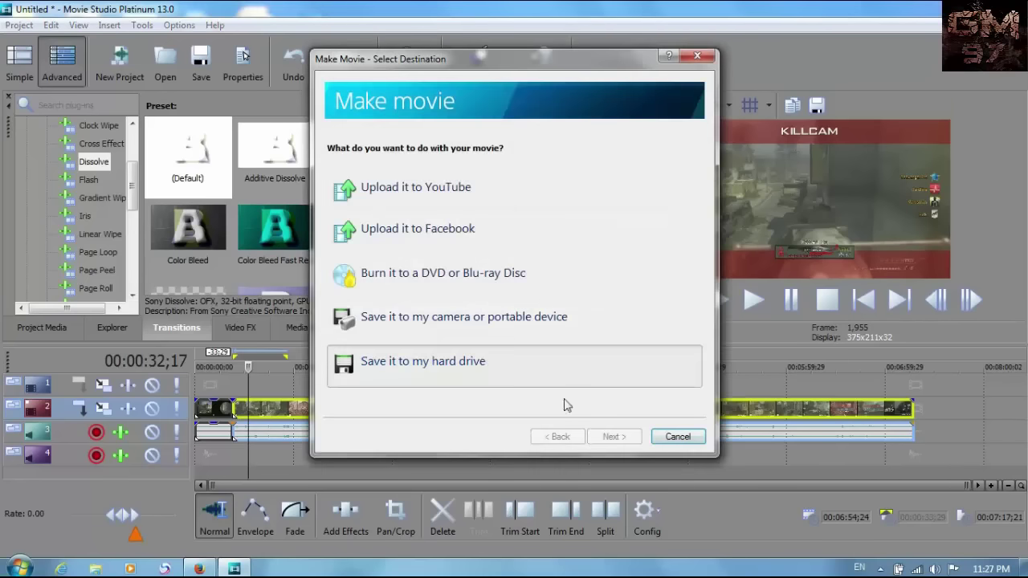
{"action": "left_click", "coordinate": [631, 319]}
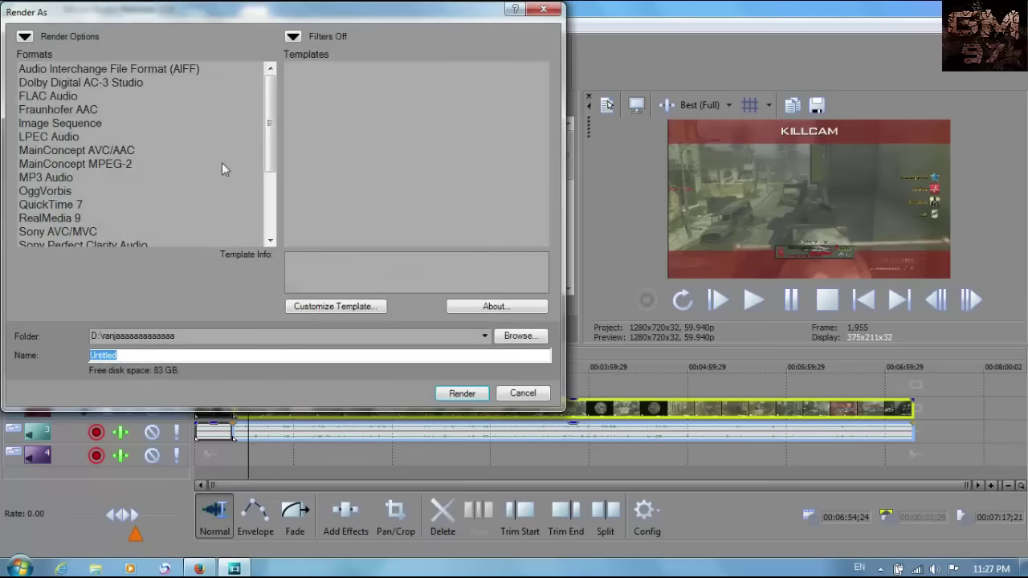
- Choose the Windows Media Video V11 format with the 4.8 Mbps HD 720-24p Video template for rendering
{"action": "left_click_drag", "start_coordinate": [268, 120], "coordinate": [268, 184]}
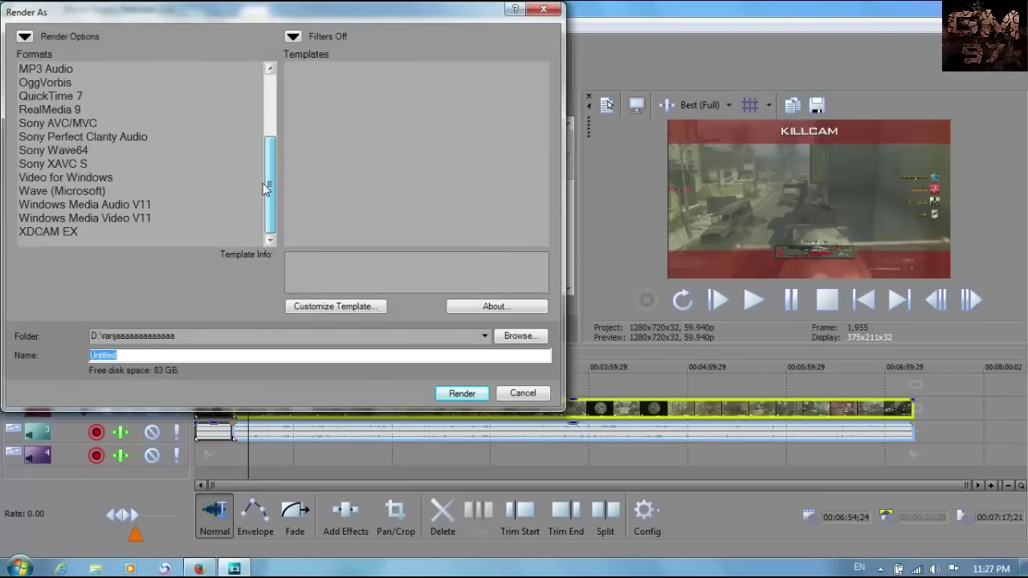
{"action": "left_click", "coordinate": [129, 218]}
{"action": "left_click", "coordinate": [338, 97]}
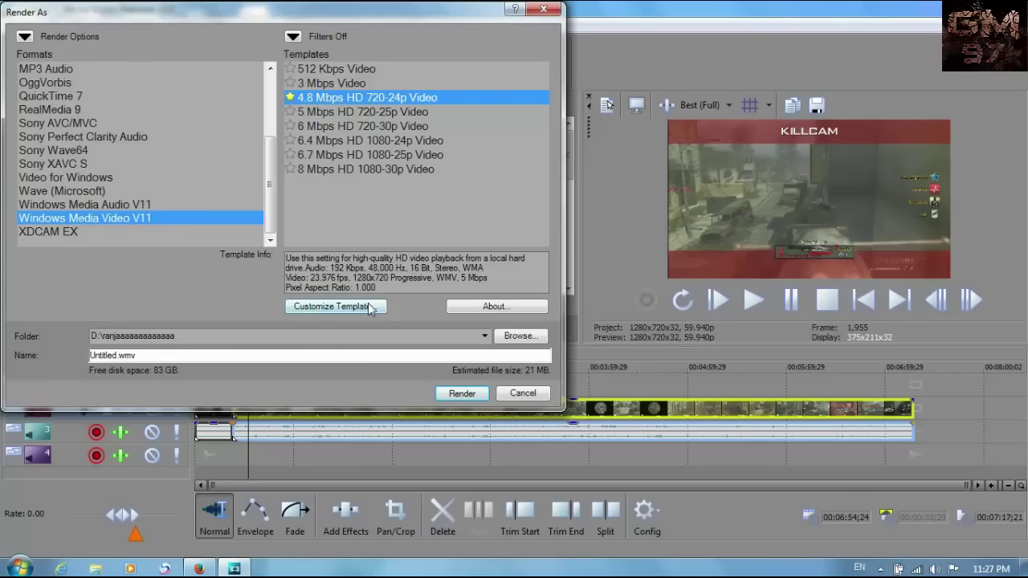
- Customize the selected Windows Media Video template so that its video rendering quality is Best
{"action": "left_click", "coordinate": [335, 306]}
{"action": "left_click", "coordinate": [364, 406]}
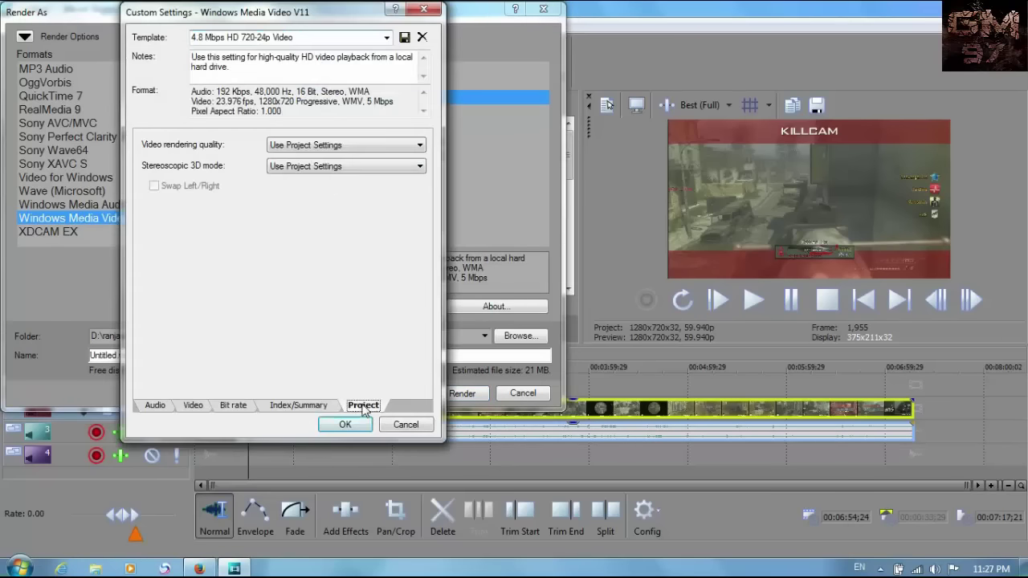
{"action": "left_click", "coordinate": [325, 146]}
{"action": "left_click", "coordinate": [280, 198]}
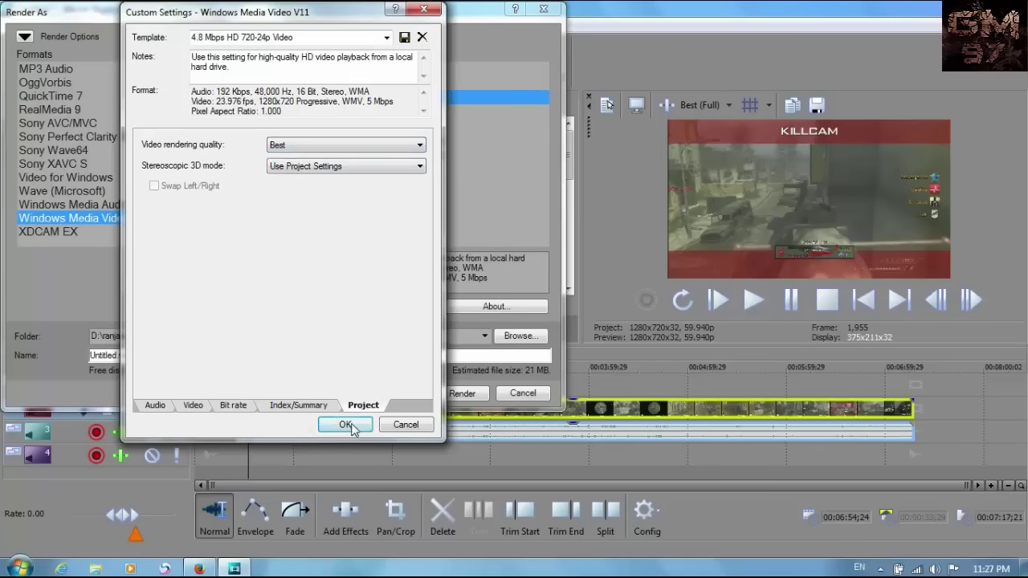
{"action": "left_click", "coordinate": [345, 425]}
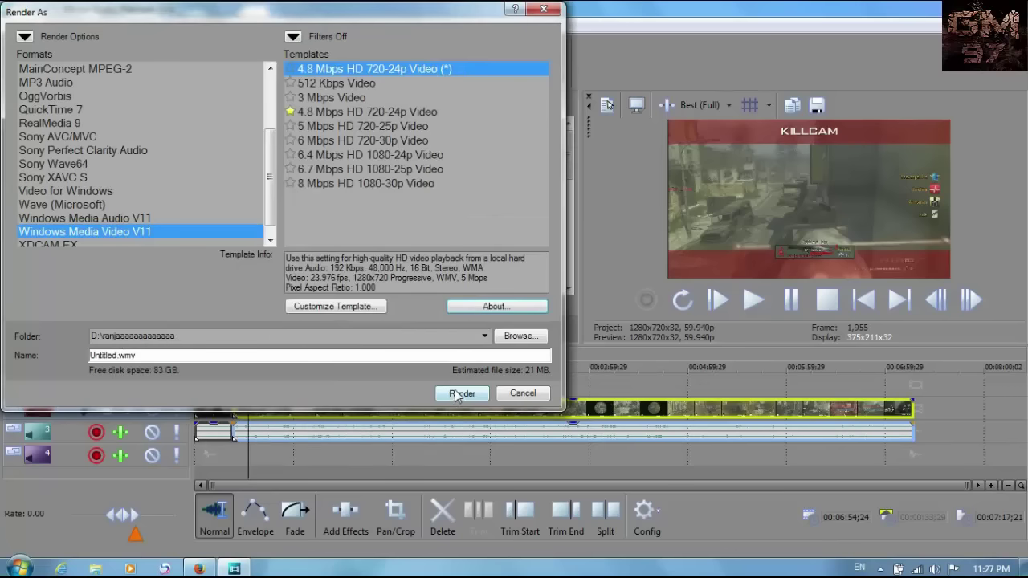
- Start rendering Untitled.wmv over the existing file and cancel the render
{"action": "left_click", "coordinate": [456, 393]}
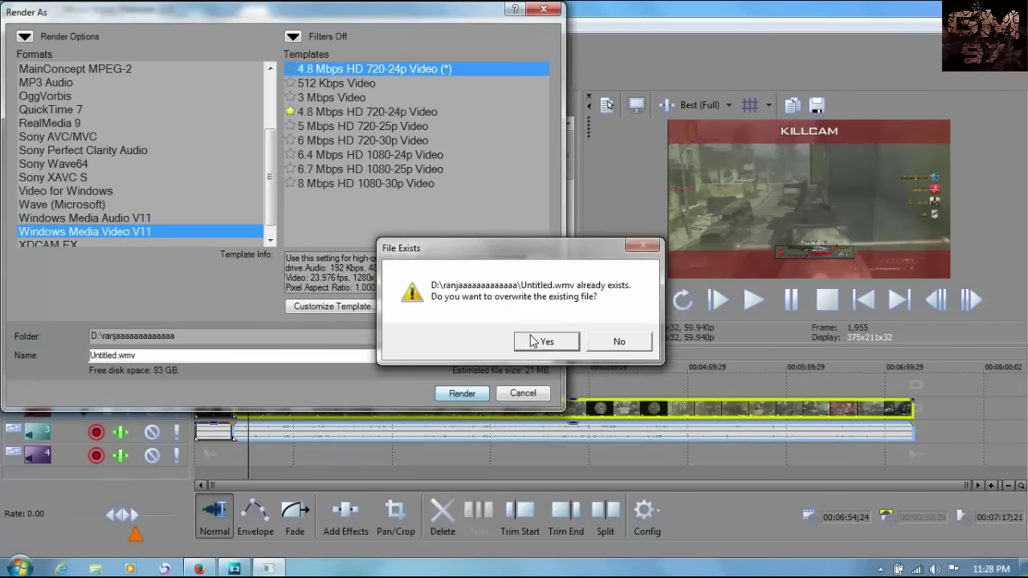
{"action": "left_click", "coordinate": [559, 345]}
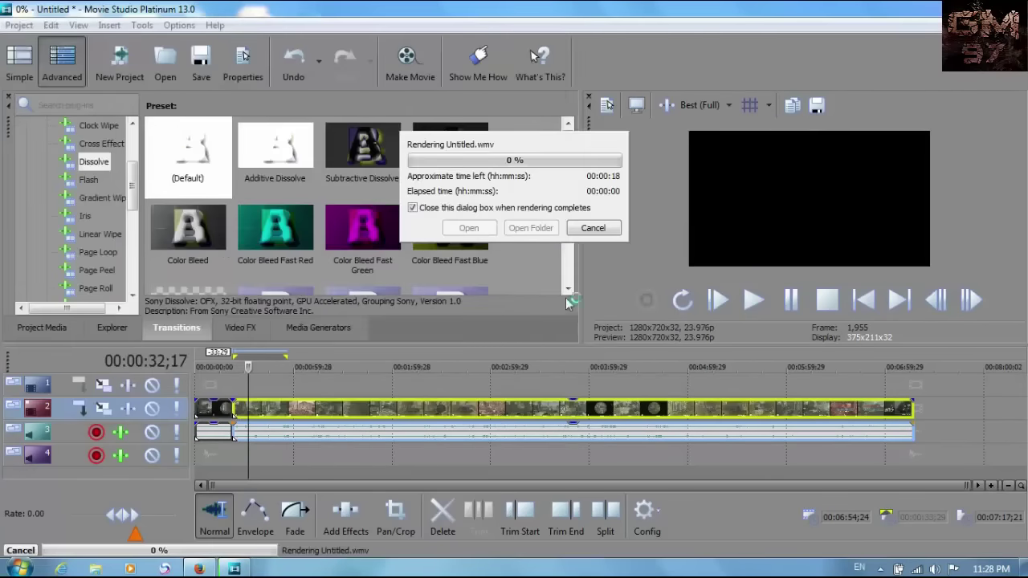
{"action": "left_click", "coordinate": [592, 229]}
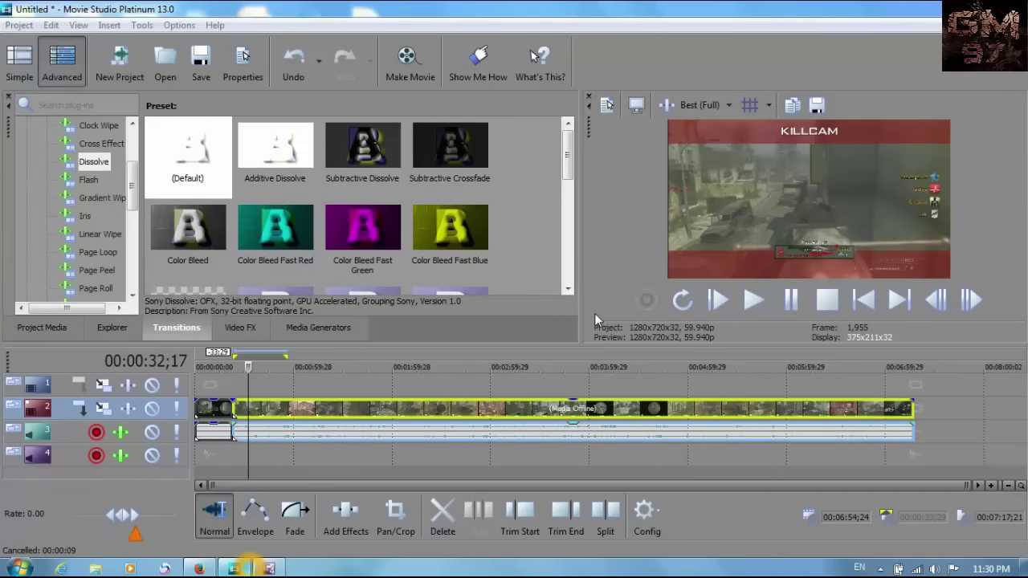
- Switch to Firefox and look through the YouTube channel's home page, from the banner to the recommended videos and featured channels
{"action": "left_click", "coordinate": [233, 569]}
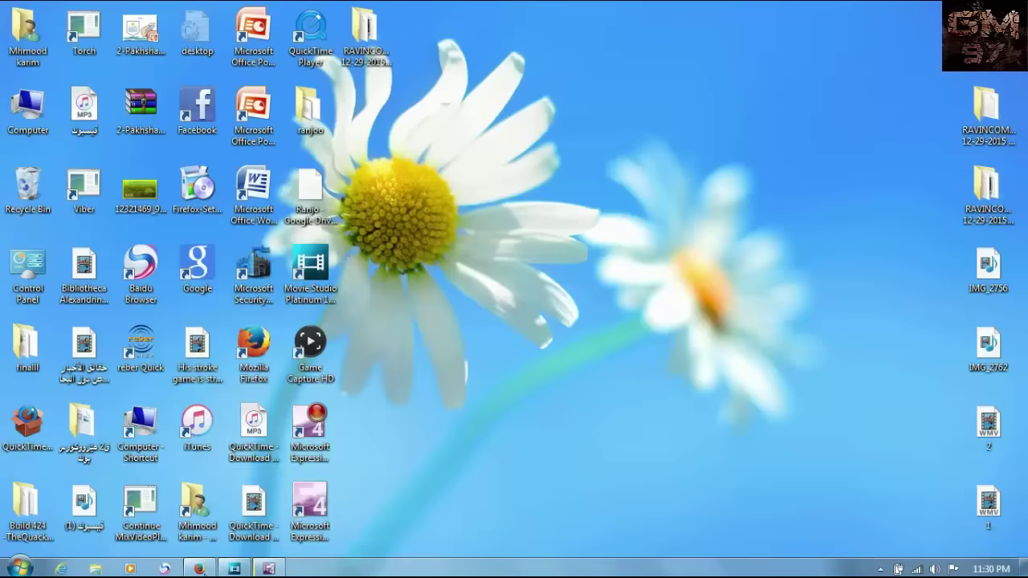
{"action": "left_click", "coordinate": [203, 568]}
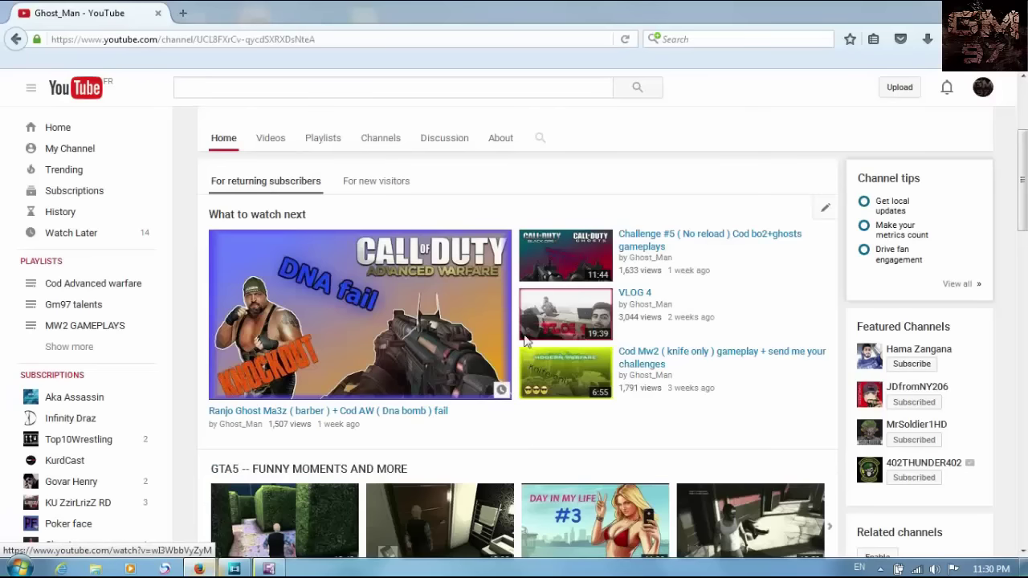
{"action": "scroll", "coordinate": [776, 261], "scroll_direction": "up", "scroll_amount": 5}
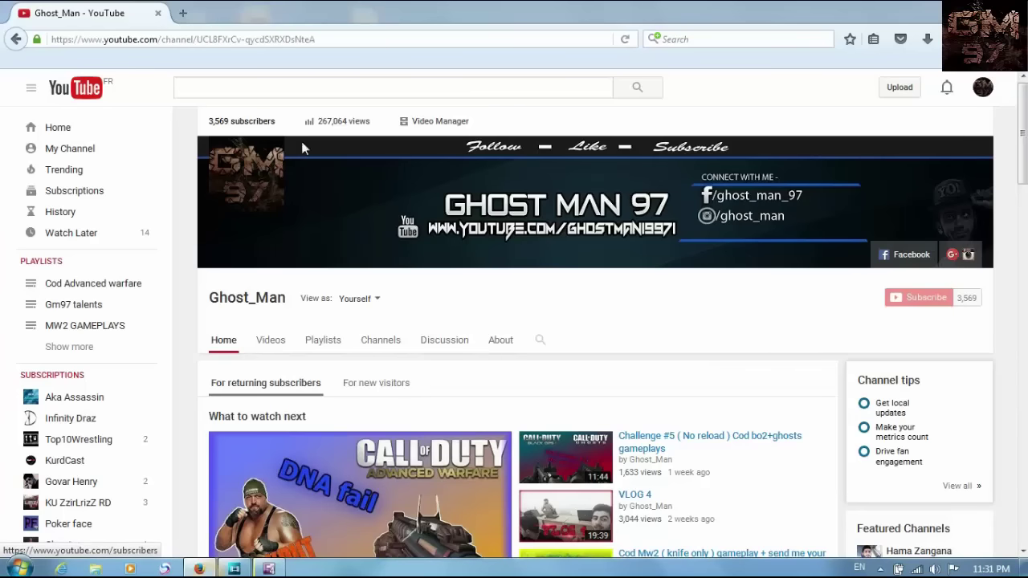
{"action": "scroll", "coordinate": [477, 296], "scroll_direction": "down", "scroll_amount": 2}
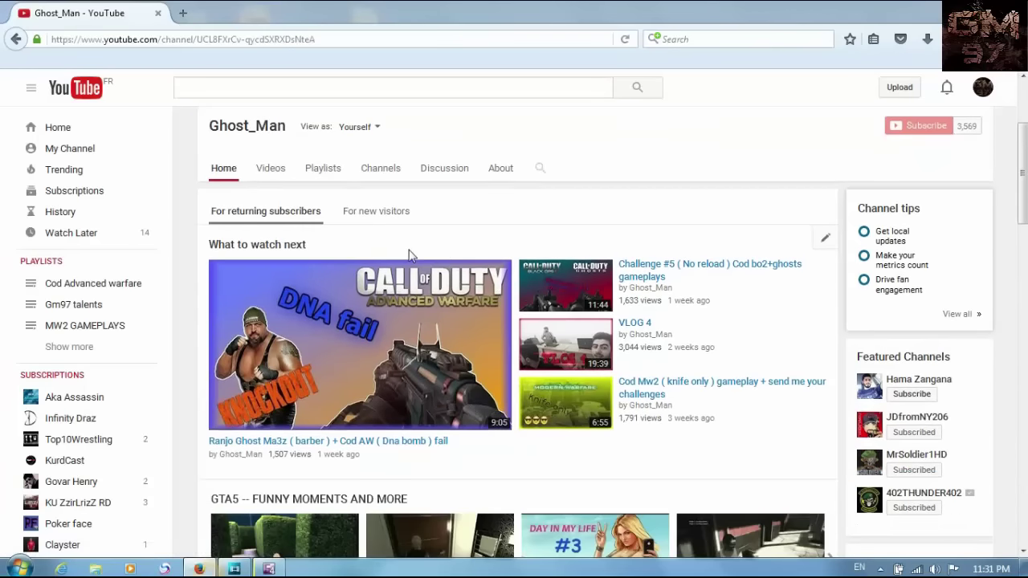
{"action": "scroll", "coordinate": [480, 254], "scroll_direction": "up", "scroll_amount": 1}
{"action": "scroll", "coordinate": [759, 394], "scroll_direction": "down", "scroll_amount": 3}
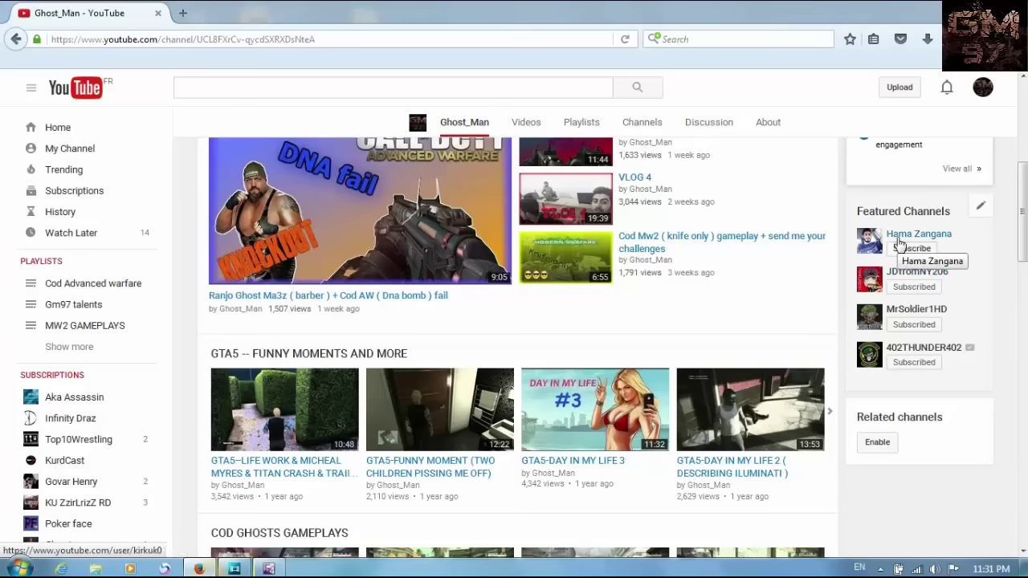
- Try to open the first featured channel, view its preview card and return to the channel banner
{"action": "left_click", "coordinate": [869, 241]}
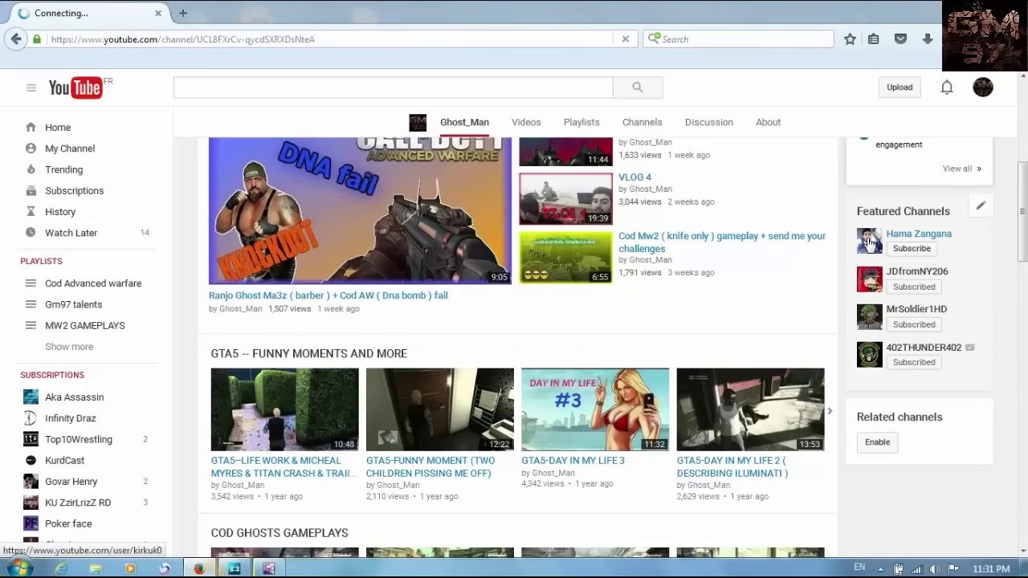
{"action": "mouse_move", "coordinate": [869, 241]}
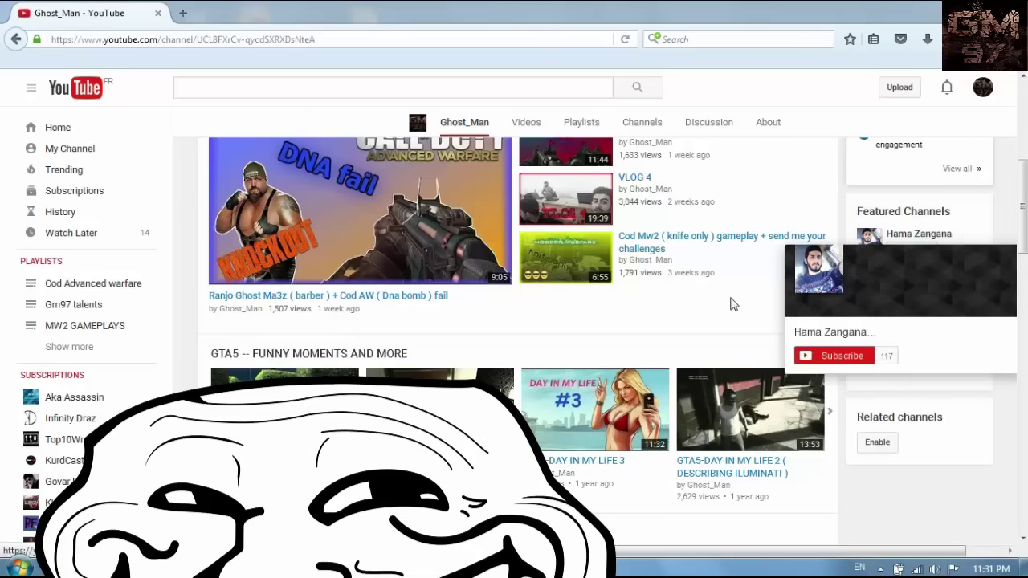
{"action": "scroll", "coordinate": [727, 313], "scroll_direction": "up", "scroll_amount": 5}
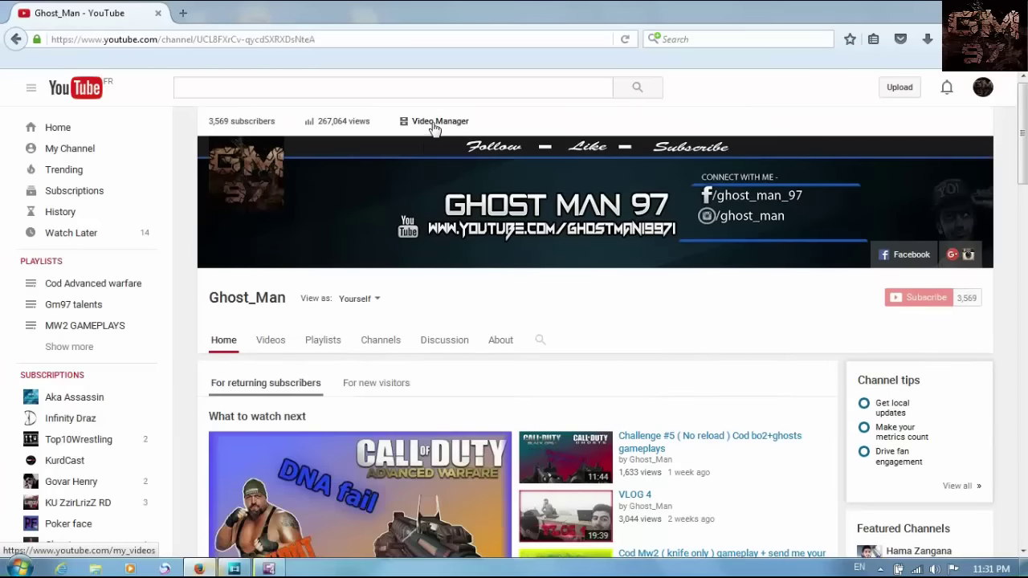
- Open the channel's Video Manager, close the pop-up tab and go to the Creator Studio dashboard
{"action": "left_click", "coordinate": [433, 127]}
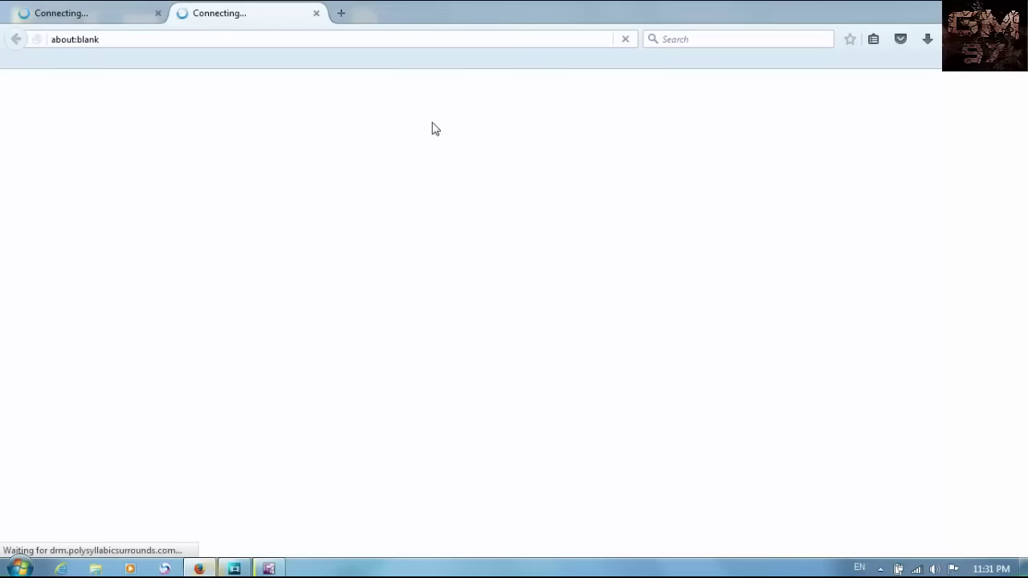
{"action": "left_click", "coordinate": [316, 14]}
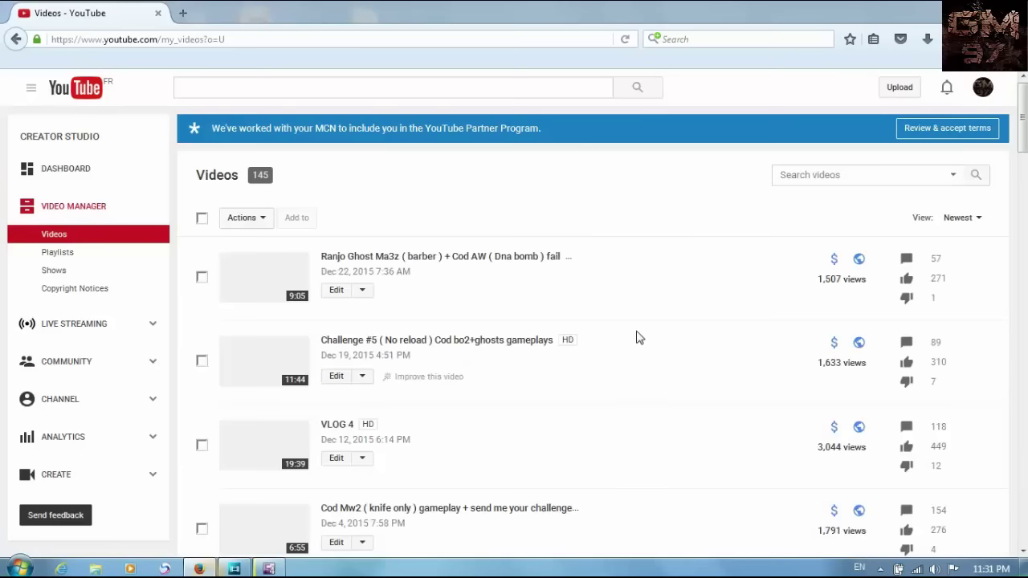
{"action": "left_click", "coordinate": [85, 177]}
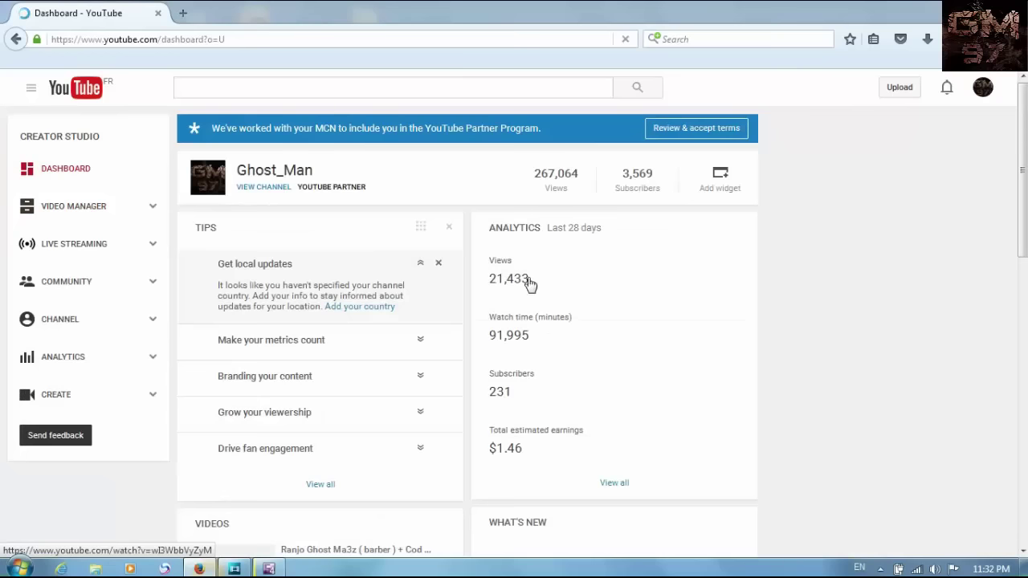
- Examine the dashboard's analytics for the last 28 days, especially the estimated earnings, and dismiss the Windows color scheme prompt
{"action": "left_click", "coordinate": [499, 459]}
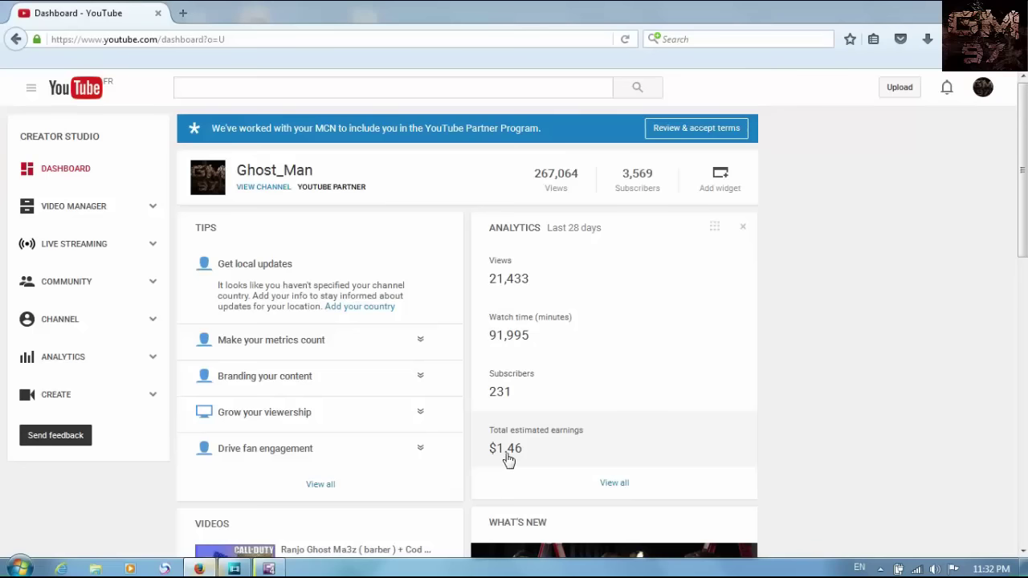
{"action": "left_click", "coordinate": [510, 461]}
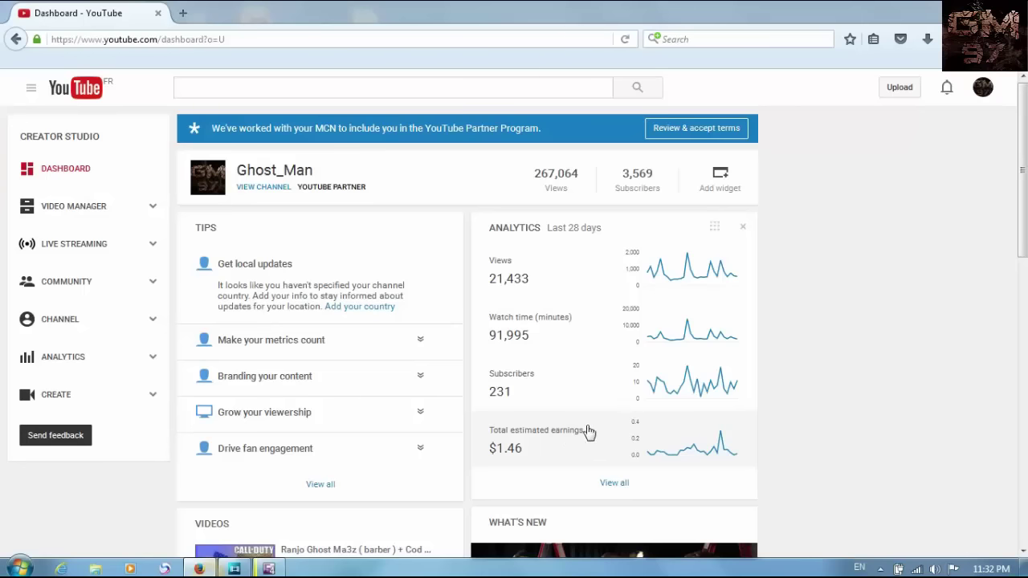
{"action": "scroll", "coordinate": [547, 458], "scroll_direction": "down", "scroll_amount": 7}
{"action": "scroll", "coordinate": [551, 448], "scroll_direction": "up", "scroll_amount": 5}
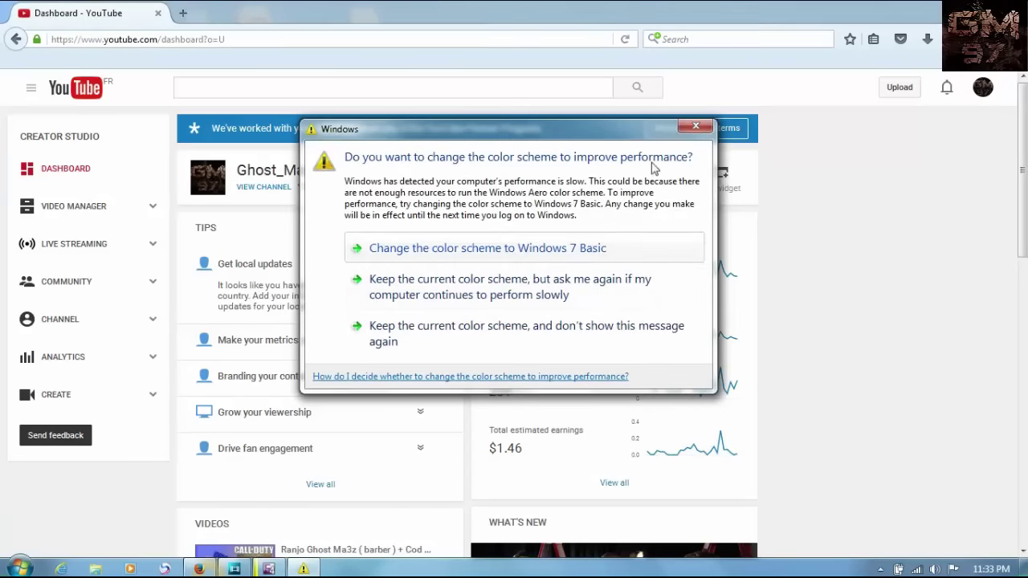
{"action": "left_click", "coordinate": [696, 126]}
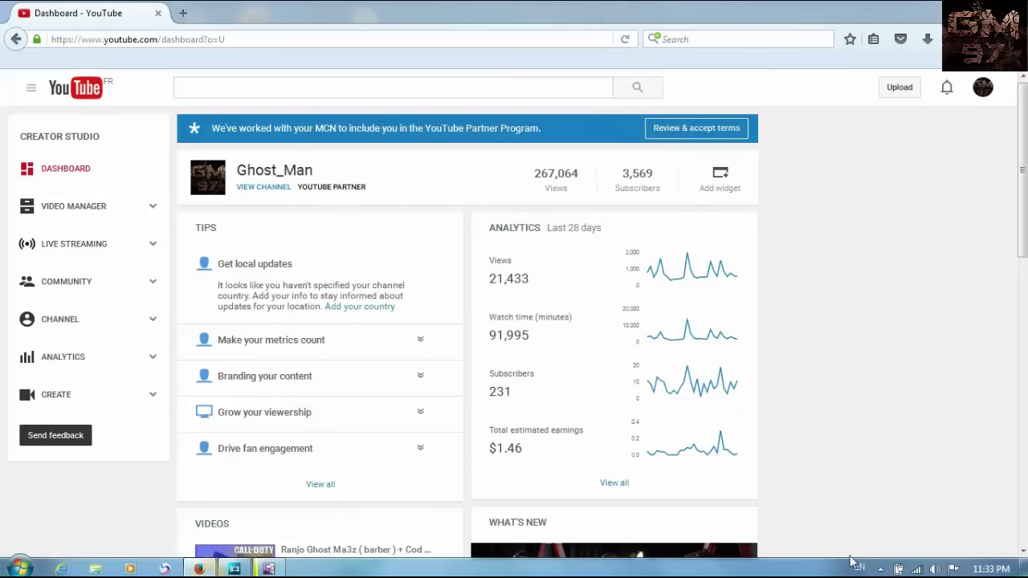